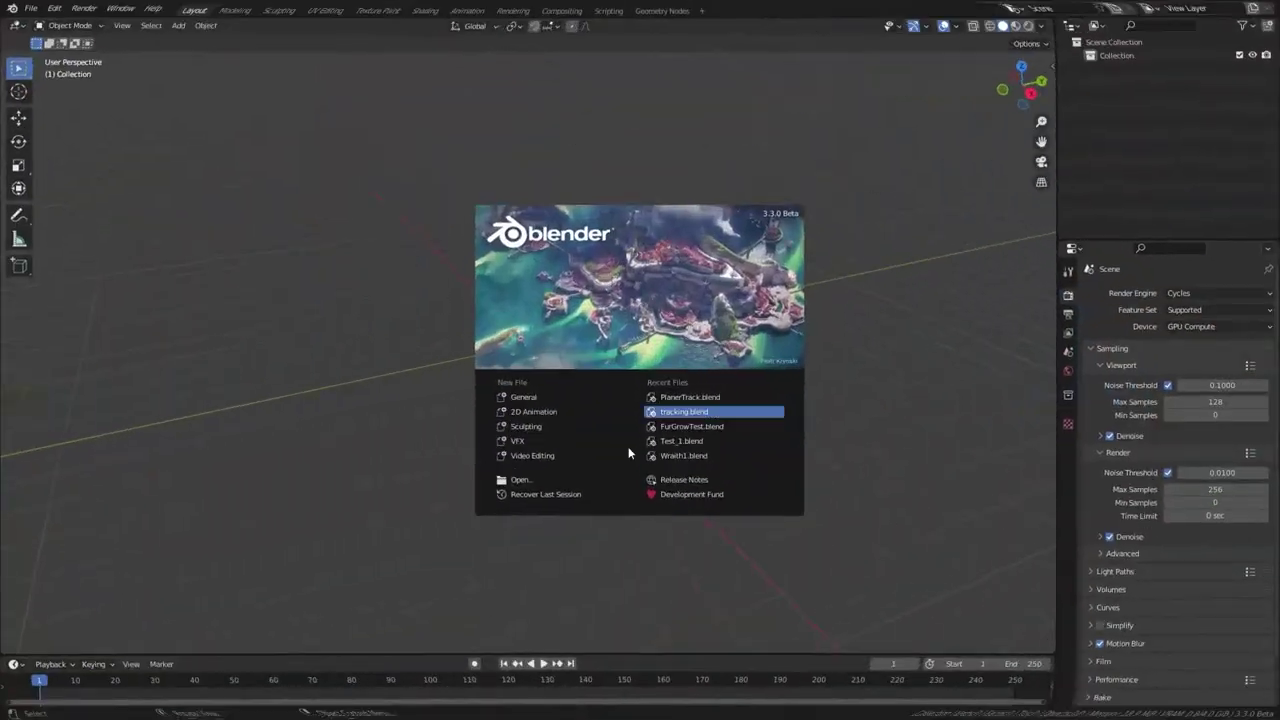
- Create a new VFX file and enlarge the Movie Clip Editor, keeping it in Tracking mode with the Clip view
left_click(529, 442)
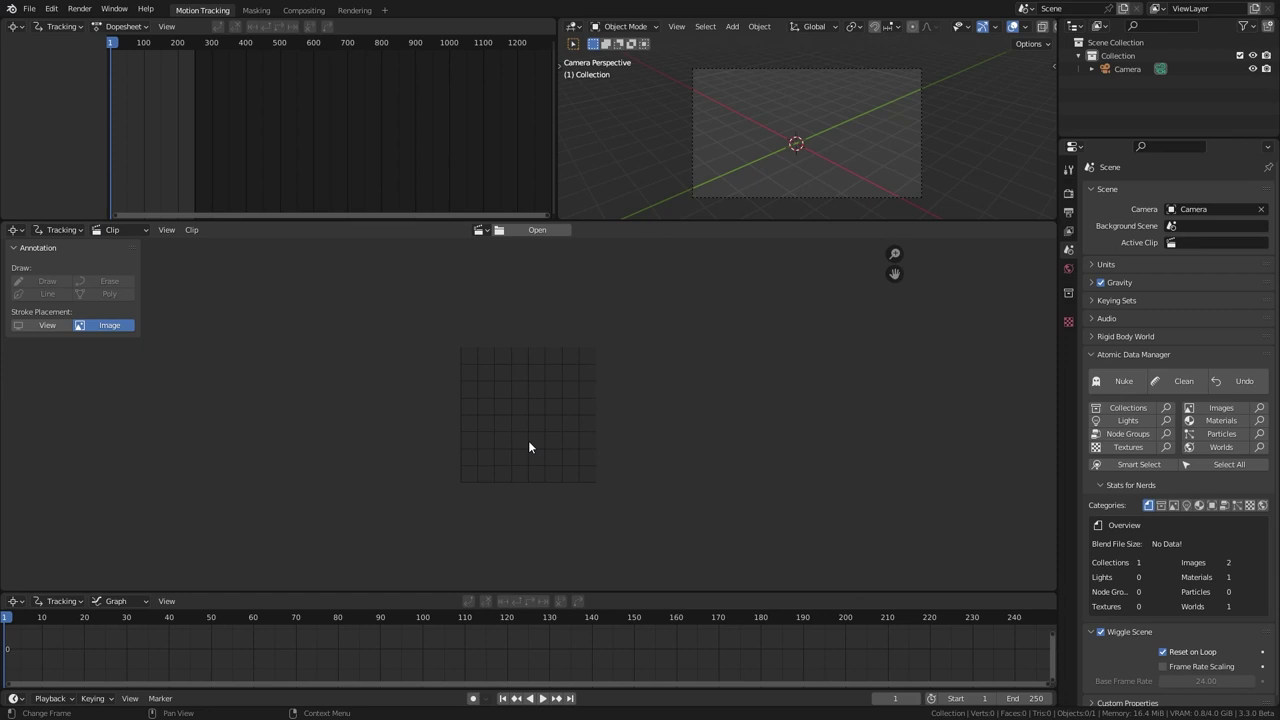
left_click_drag(314, 220, 314, 158)
left_click(18, 167)
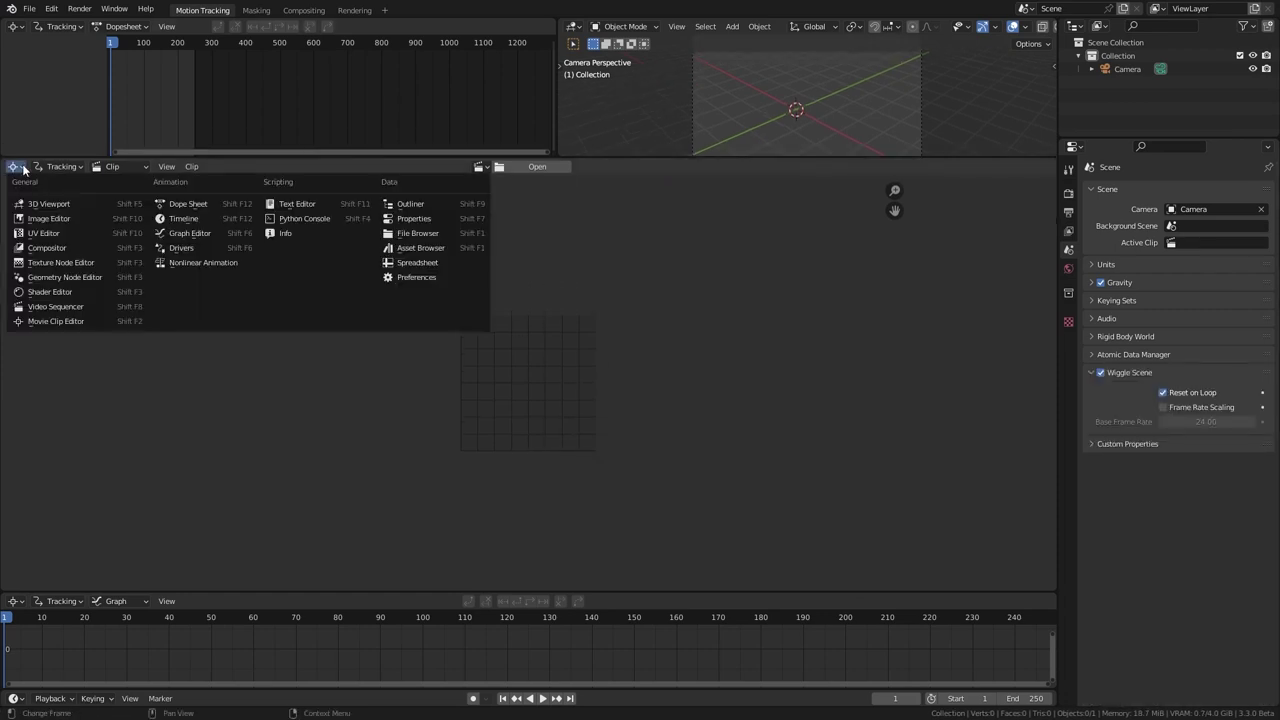
left_click(88, 322)
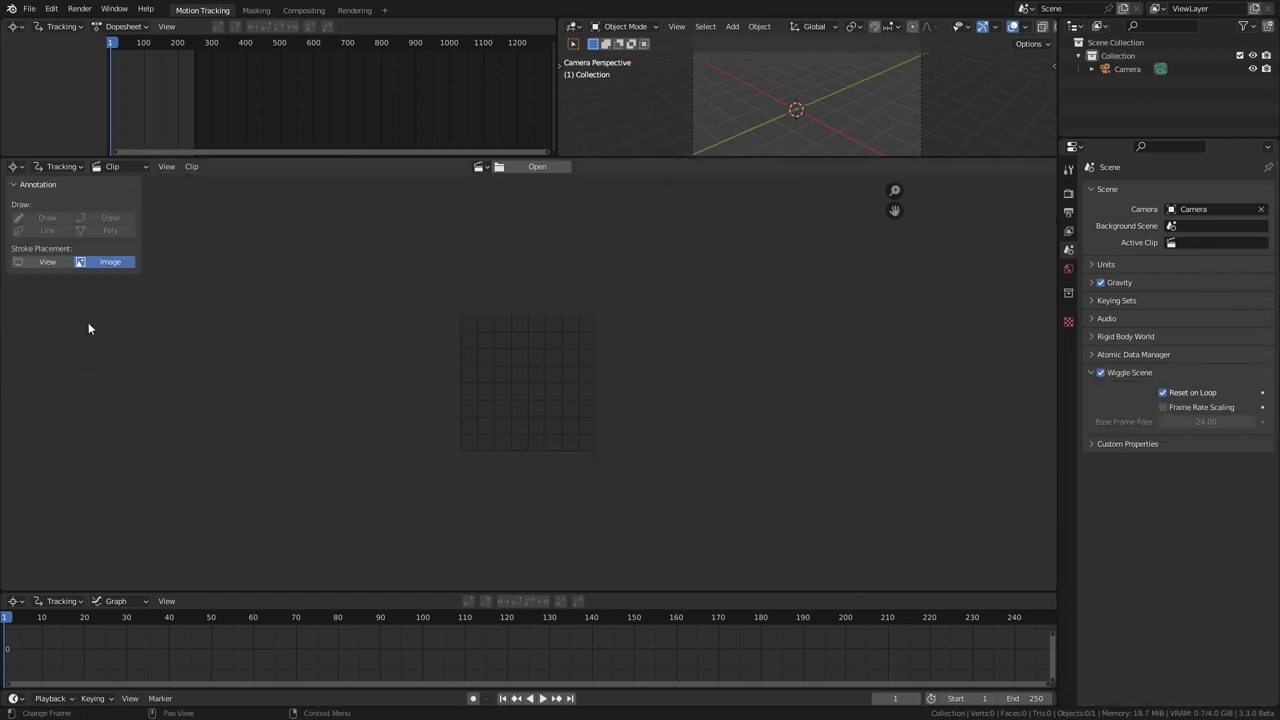
left_click(74, 168)
left_click(74, 166)
left_click(107, 167)
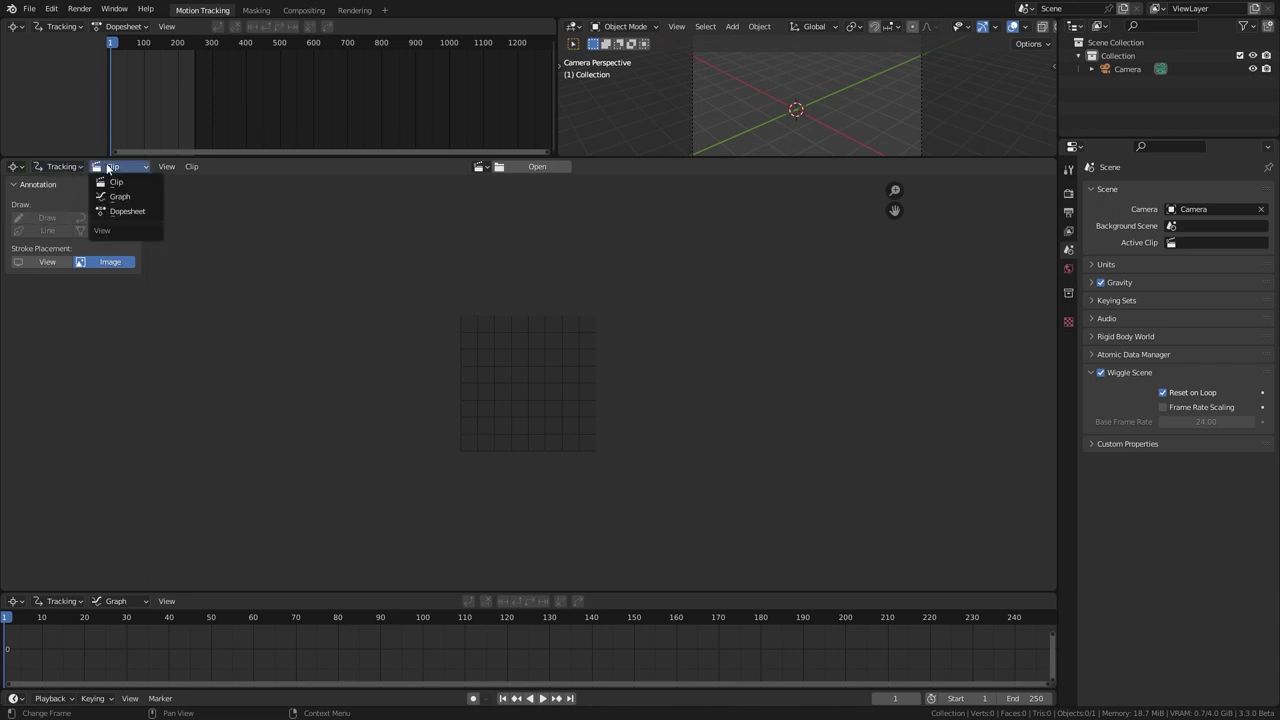
left_click(108, 167)
- Load the footage Pexels Videos 2568377.mp4 into the Movie Clip Editor and fit it to the view
left_click(553, 170)
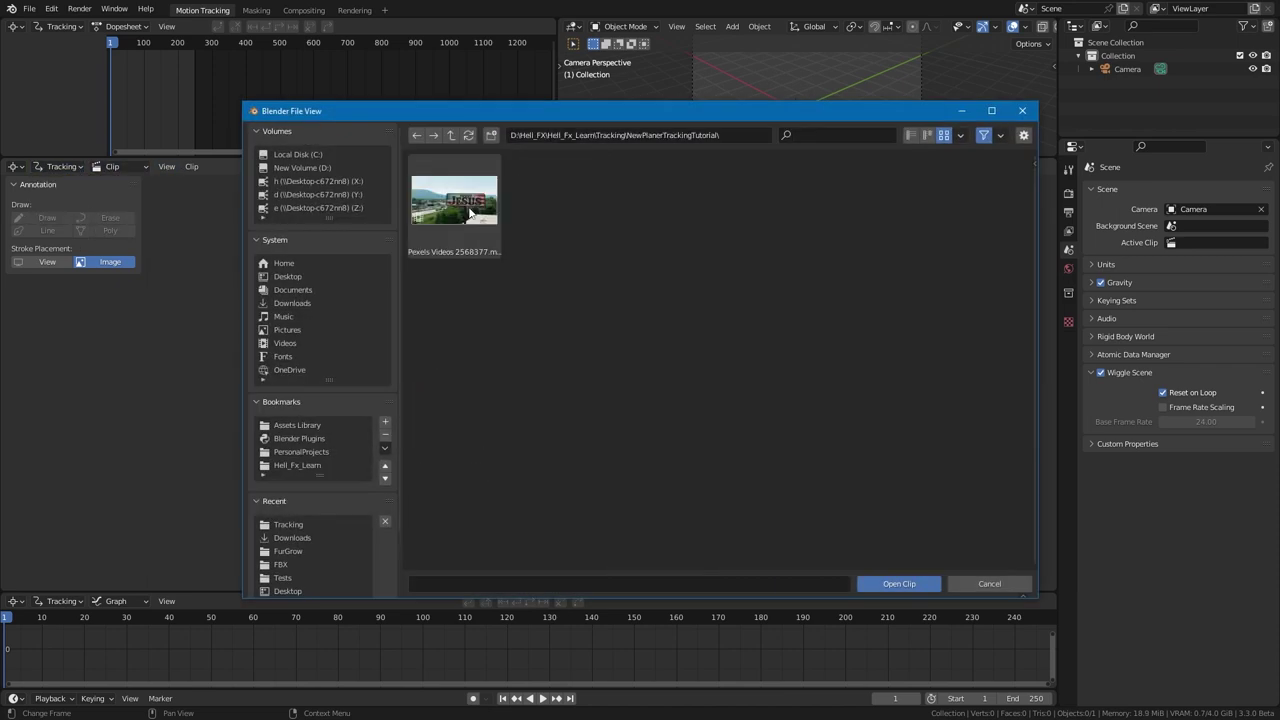
left_click(470, 210)
left_click(885, 580)
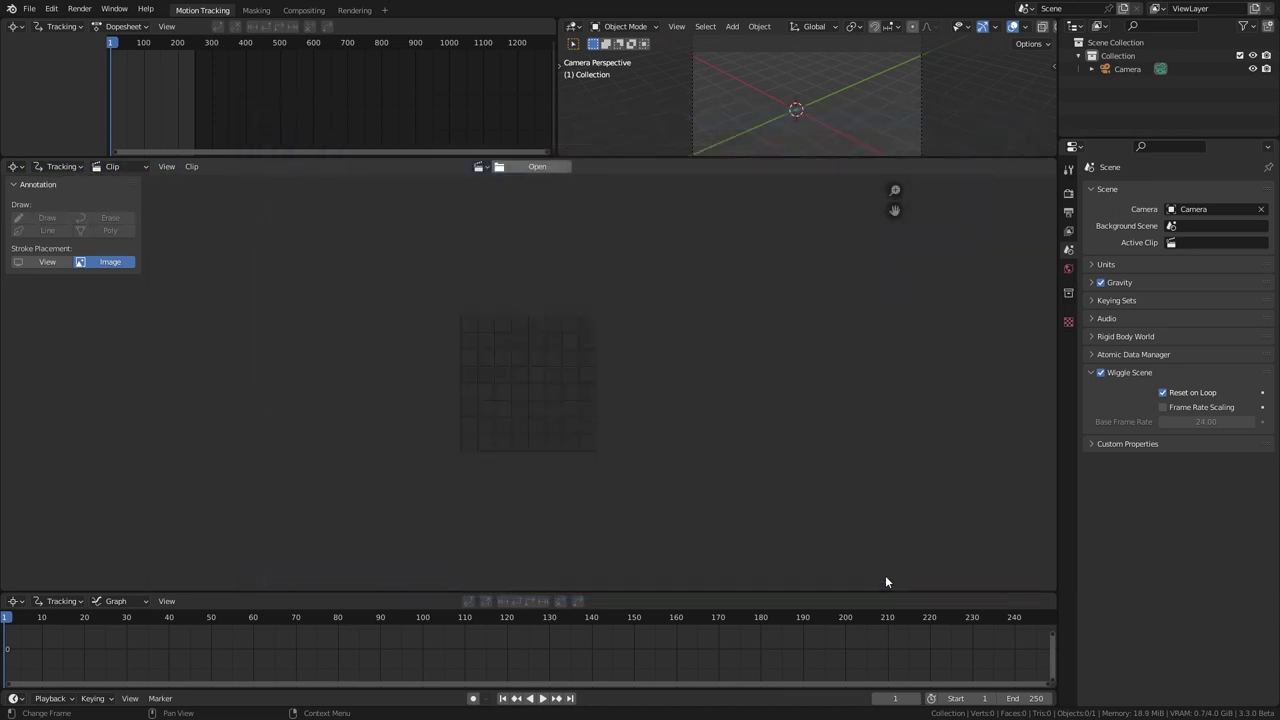
key("Home")
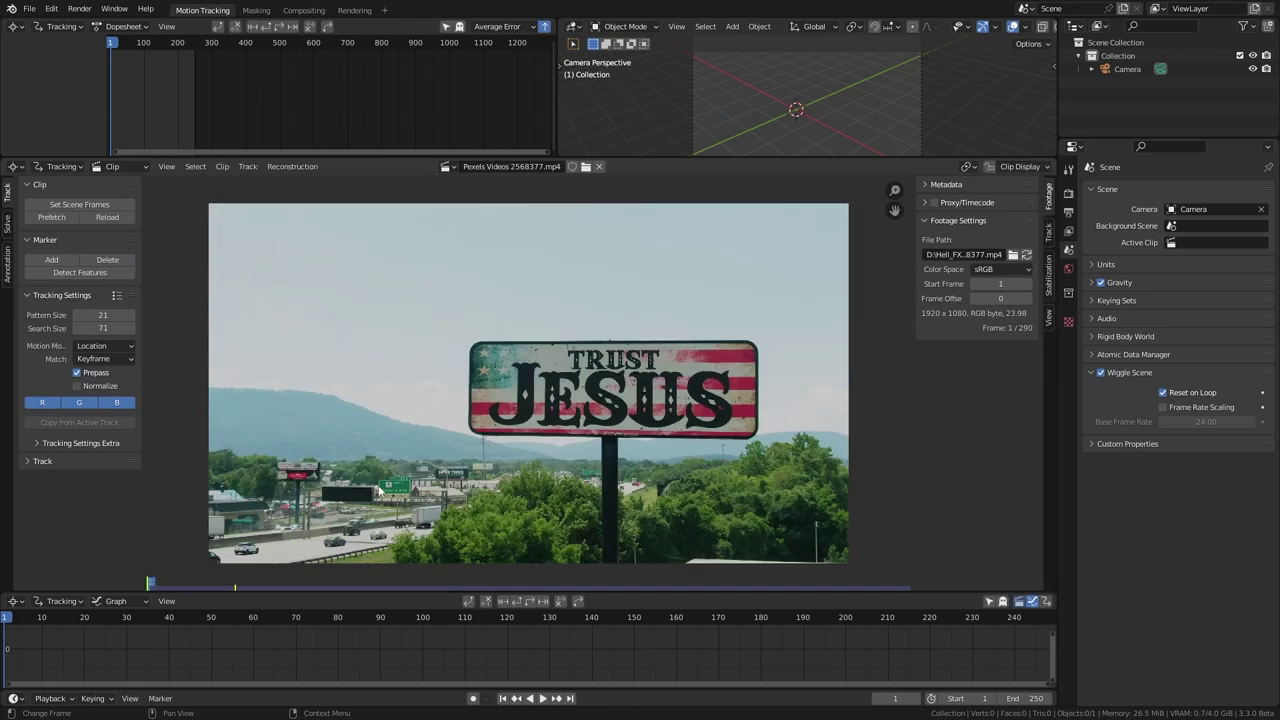
- Match the scene's frame range to the clip's length and set the output frame rate to 23.98 fps
left_click(93, 205)
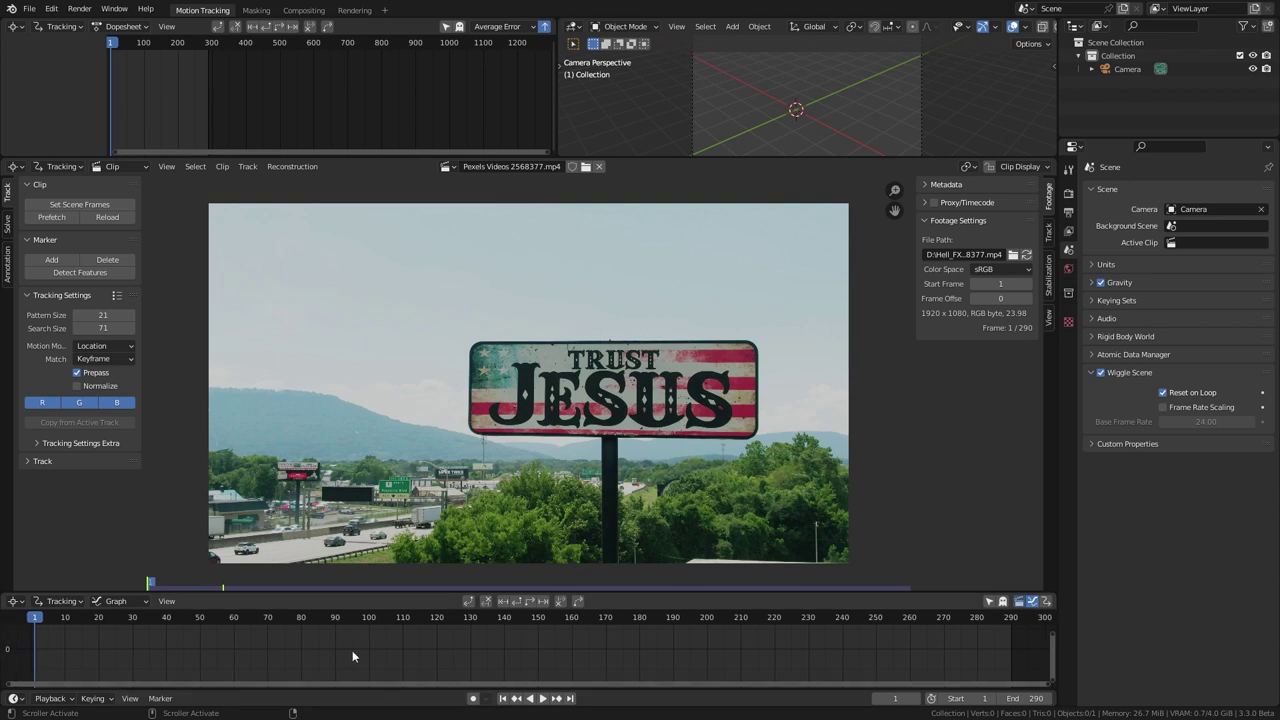
left_click_drag(46, 621, 843, 625)
left_click(1069, 209)
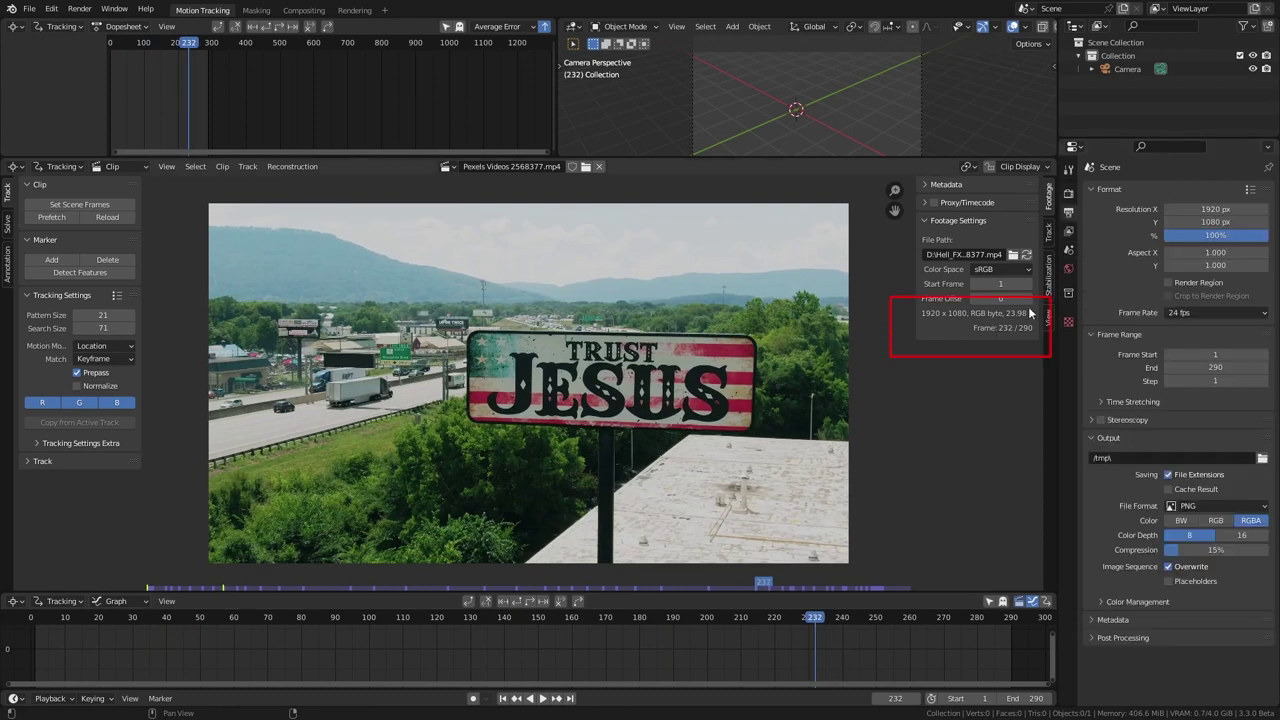
left_click(1206, 312)
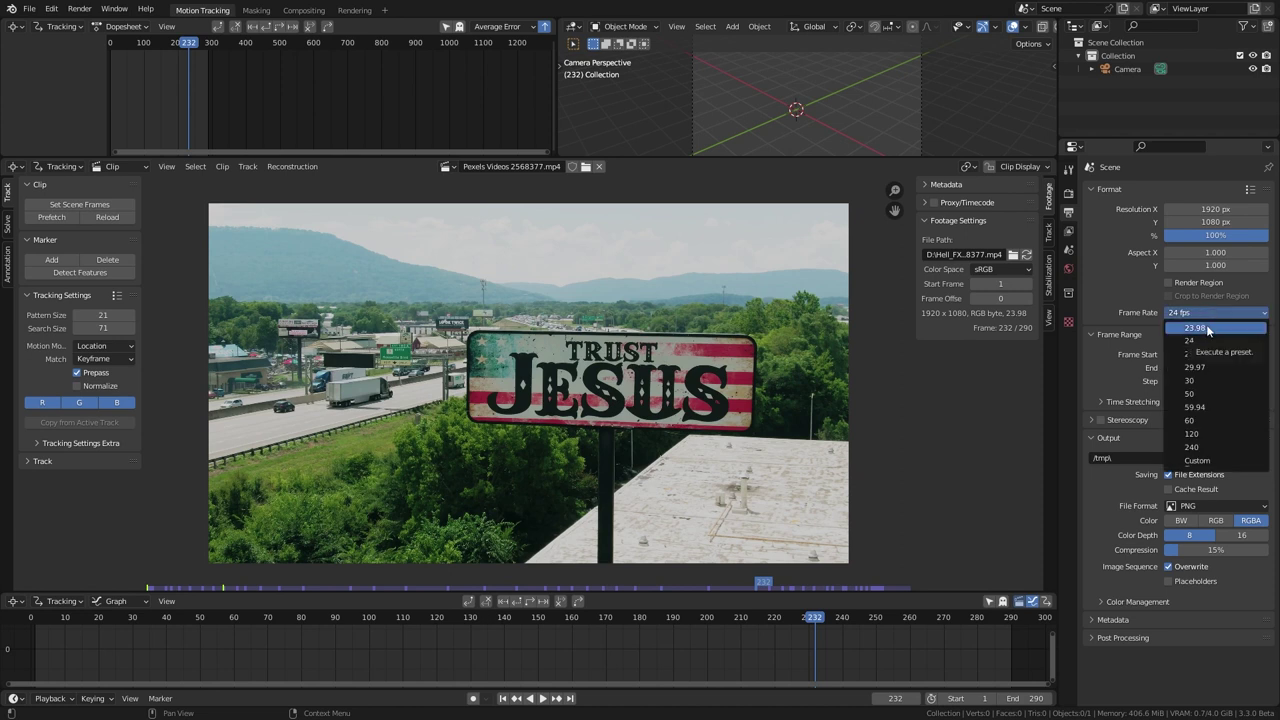
left_click(1208, 329)
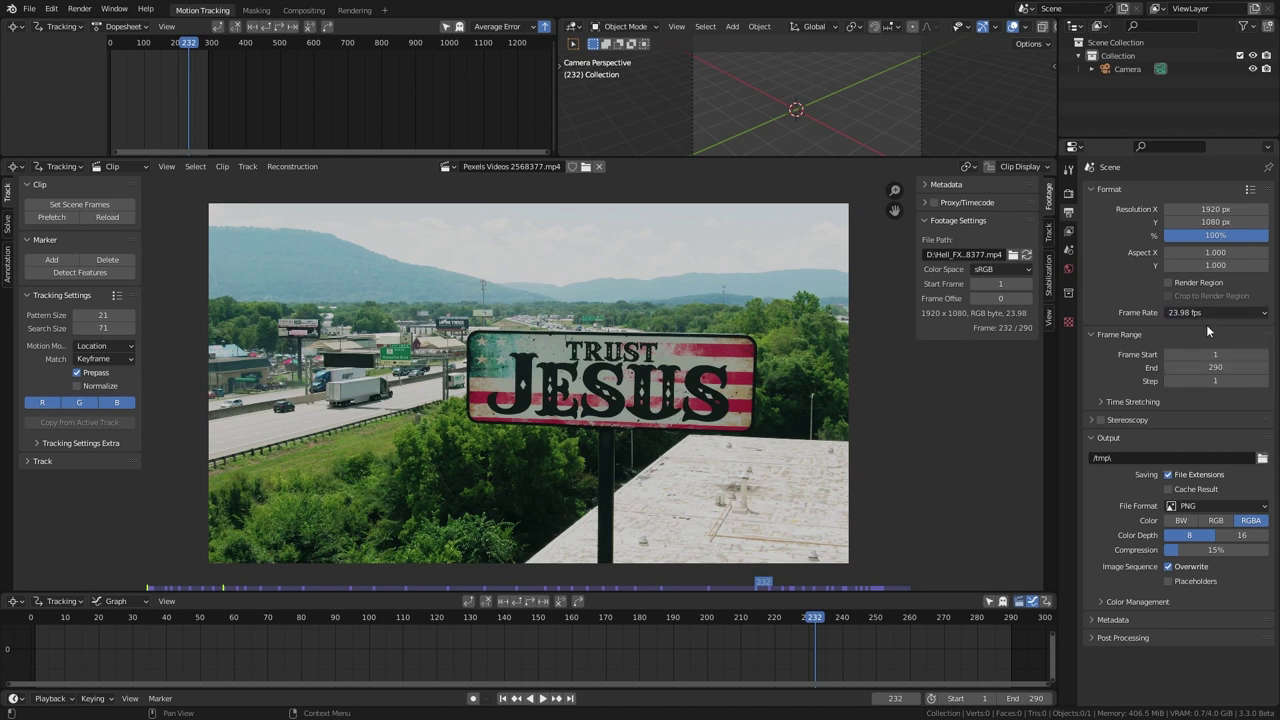
- Set the view transform in the render color management to Standard
left_click(1070, 193)
left_click(1130, 555)
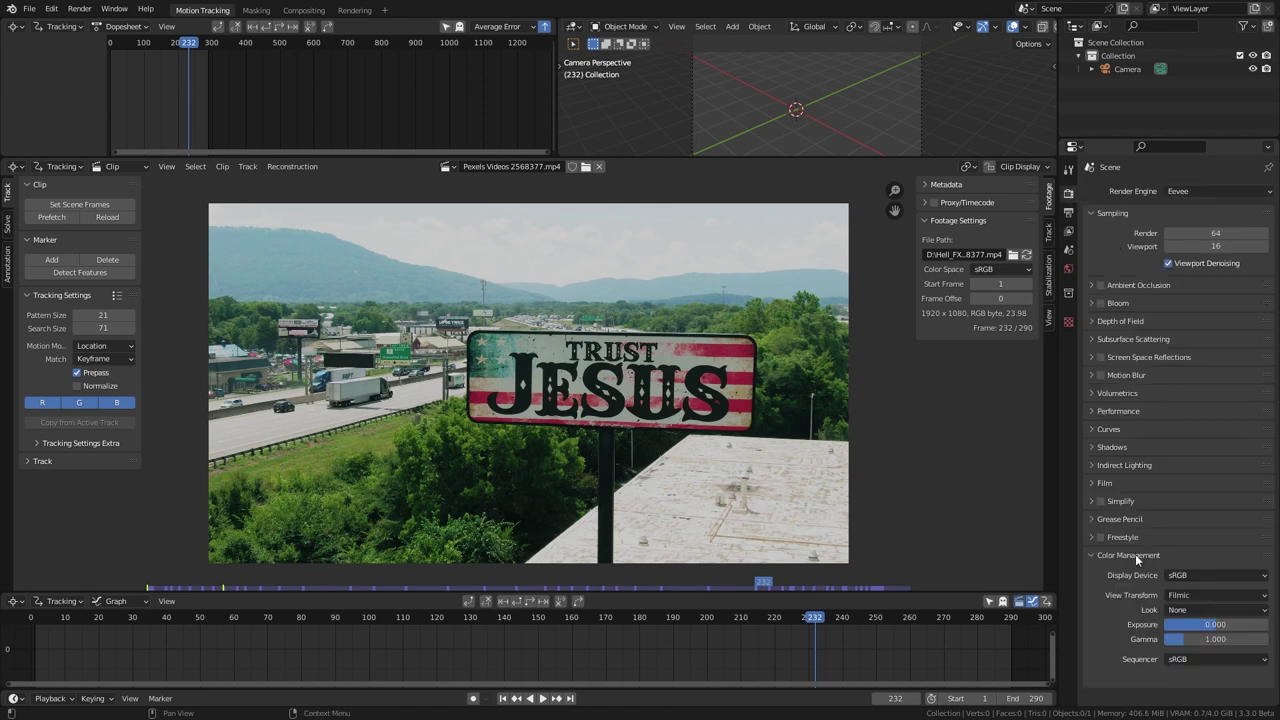
left_click(1195, 599)
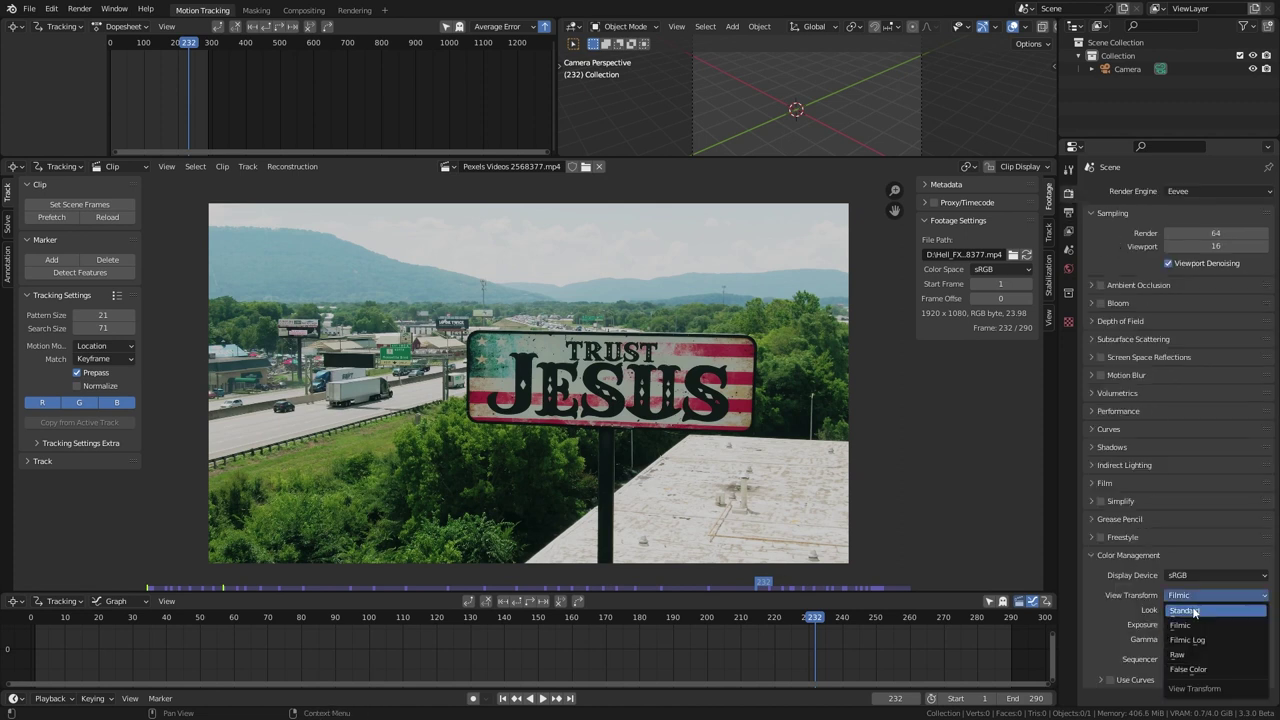
left_click(1196, 612)
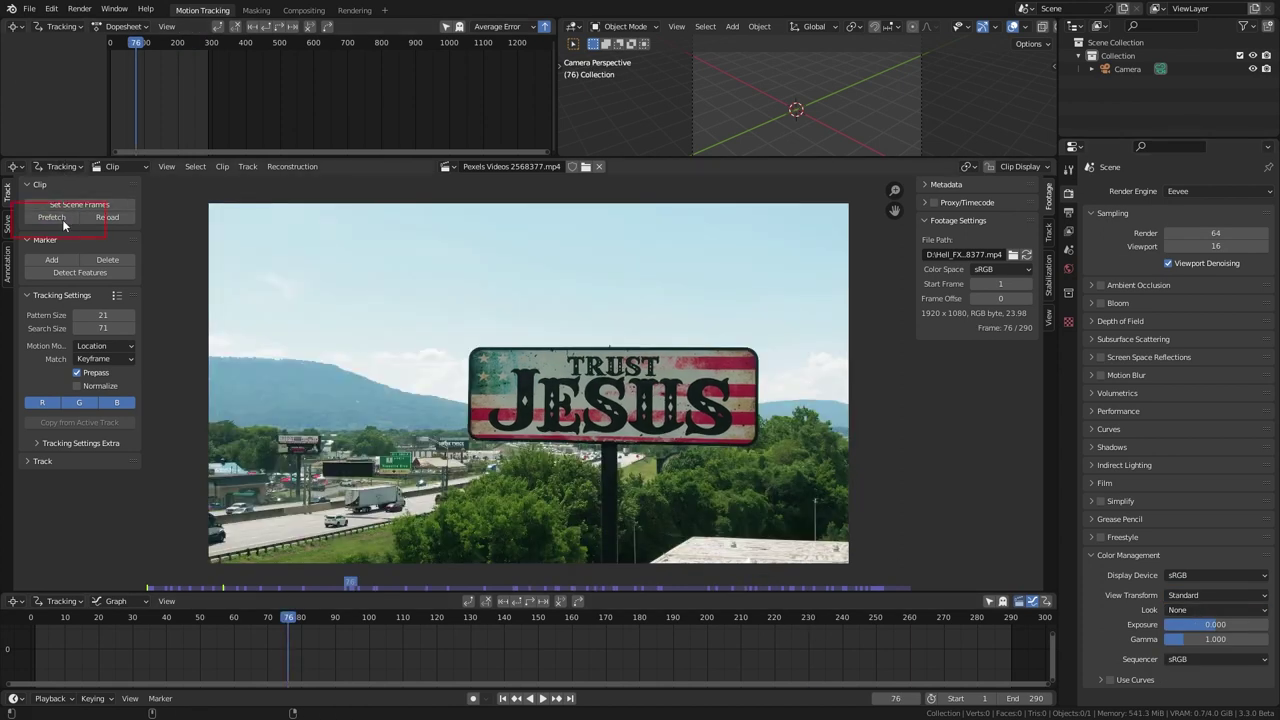
- Prefetch the clip's frames into memory and move the playhead to frame 35
left_click(62, 219)
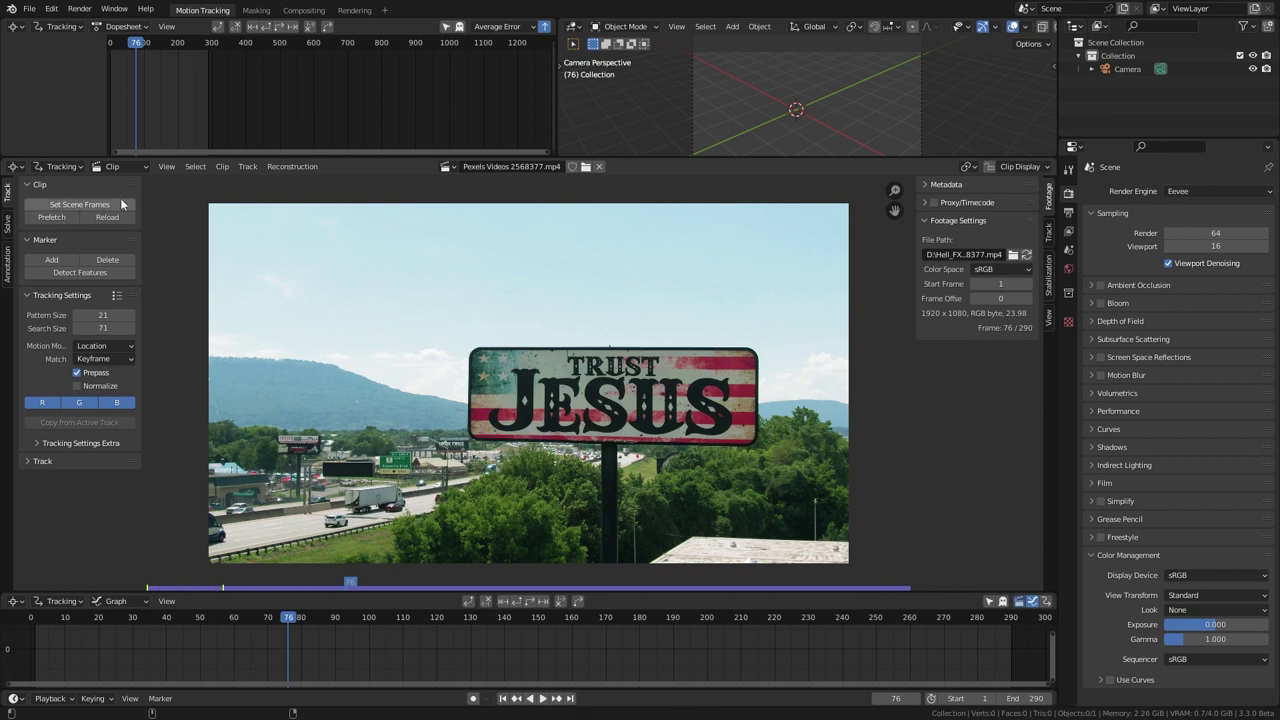
left_click(503, 699)
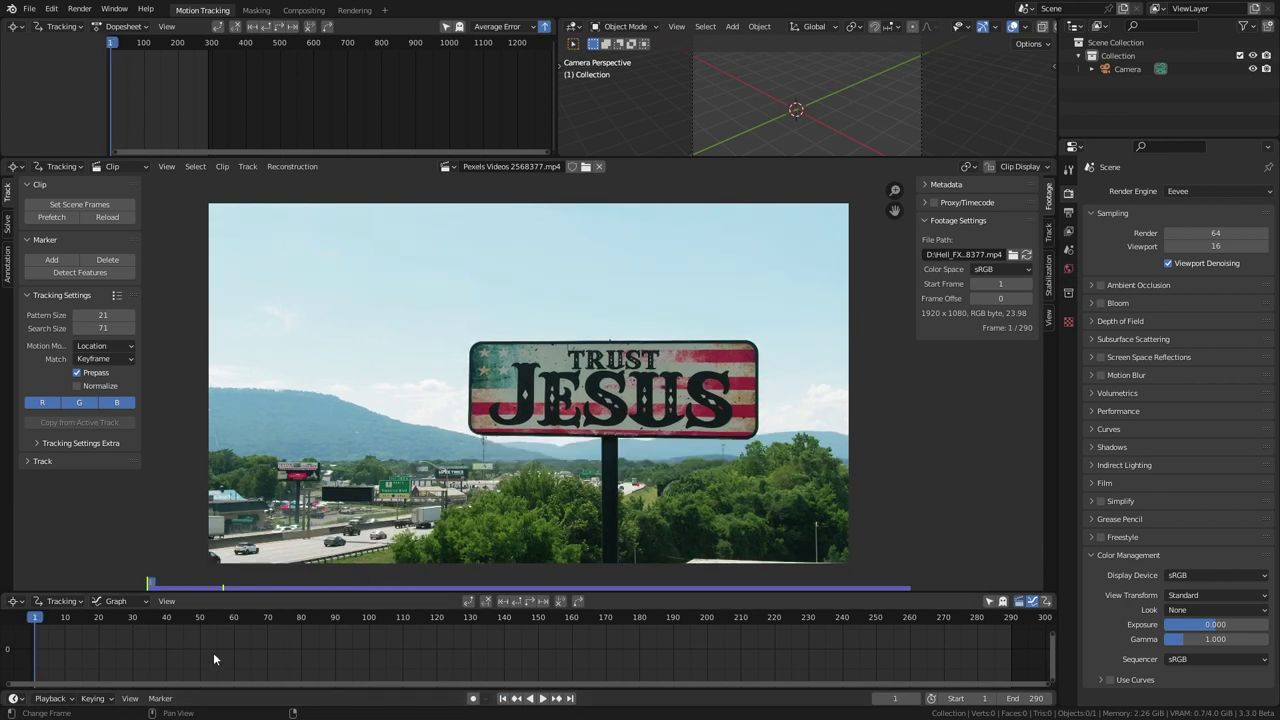
left_click_drag(40, 618, 149, 660)
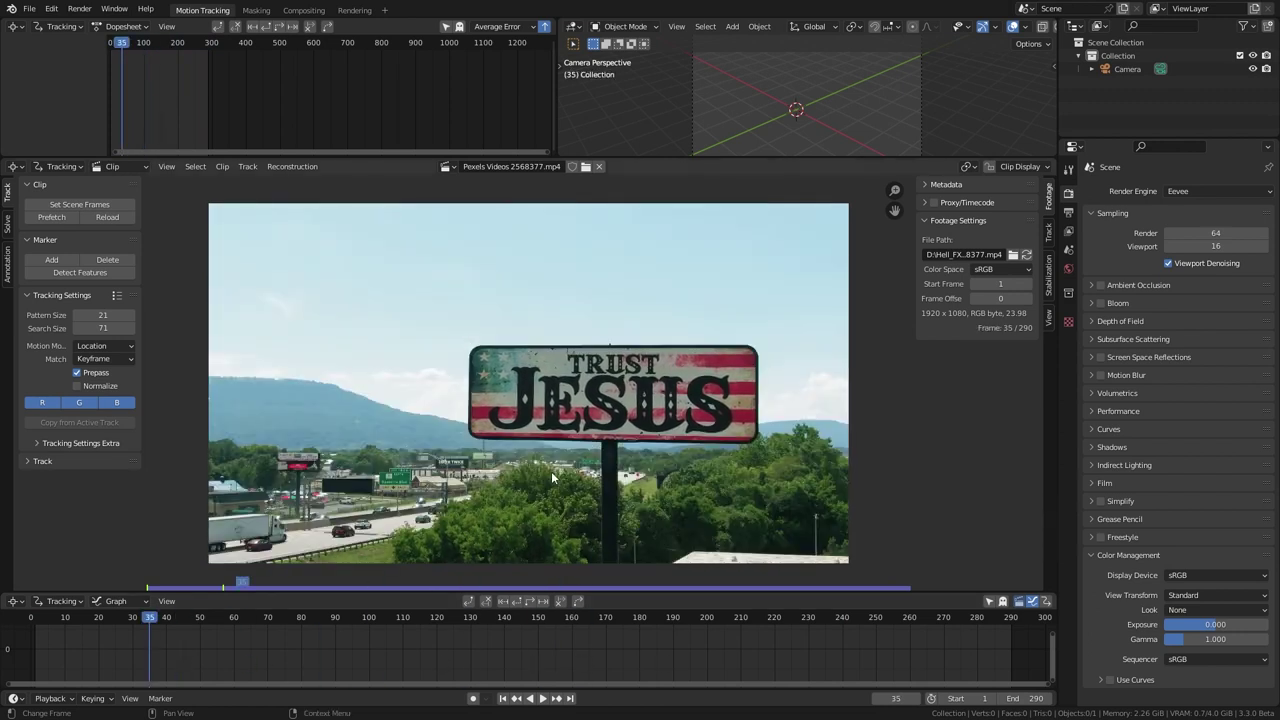
- Add a tracking marker on the star in the billboard's upper-left corner and scale it up by about 1.73
left_click(484, 357, "ctrl")
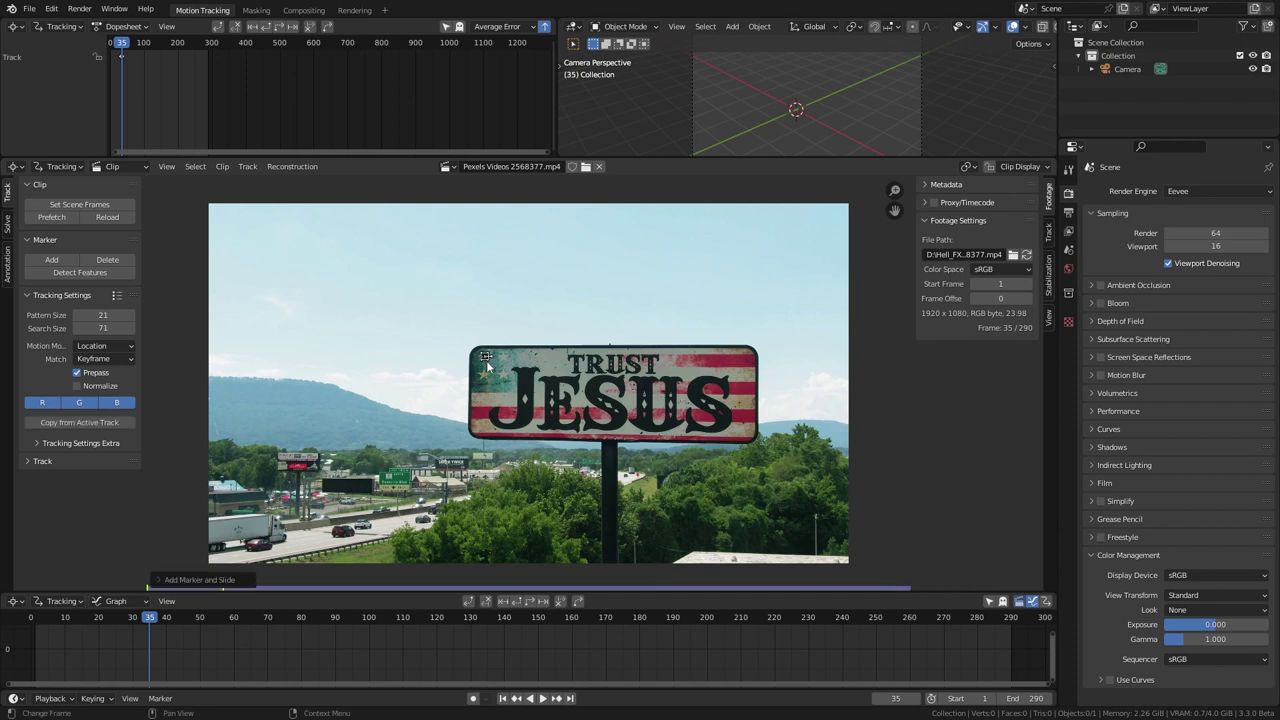
left_click(1050, 230)
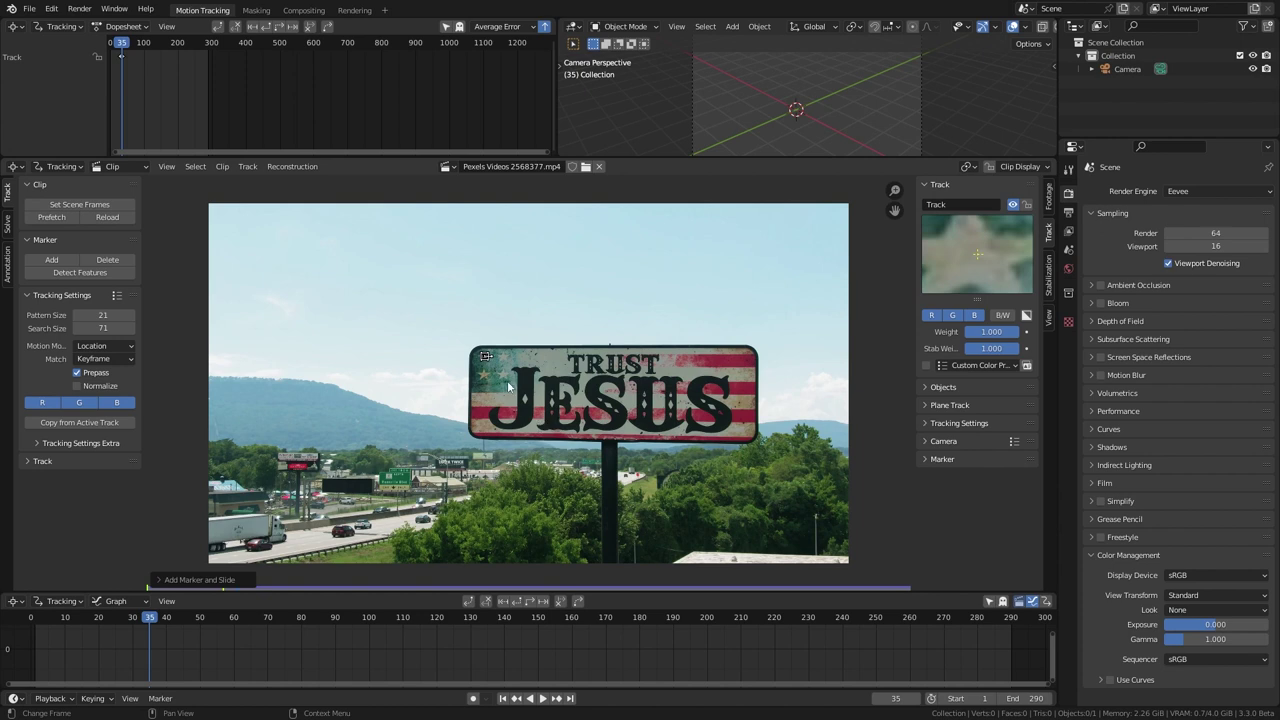
key("s")
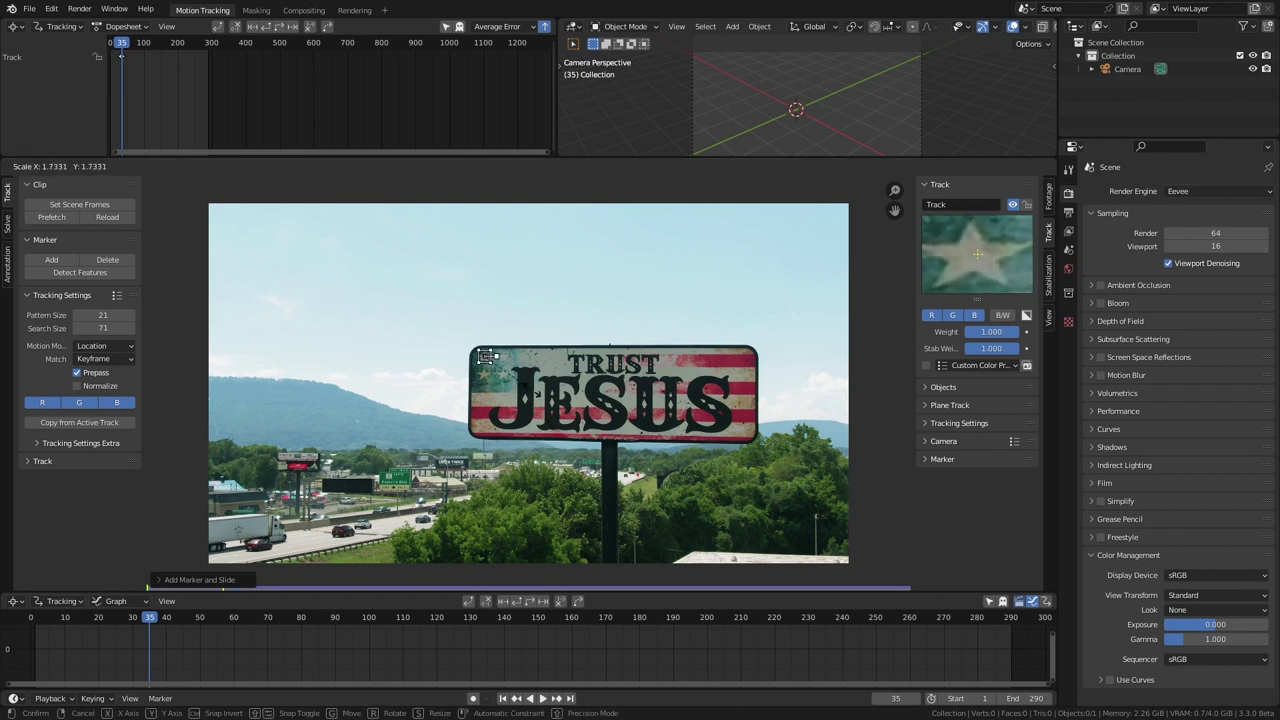
left_click(536, 395)
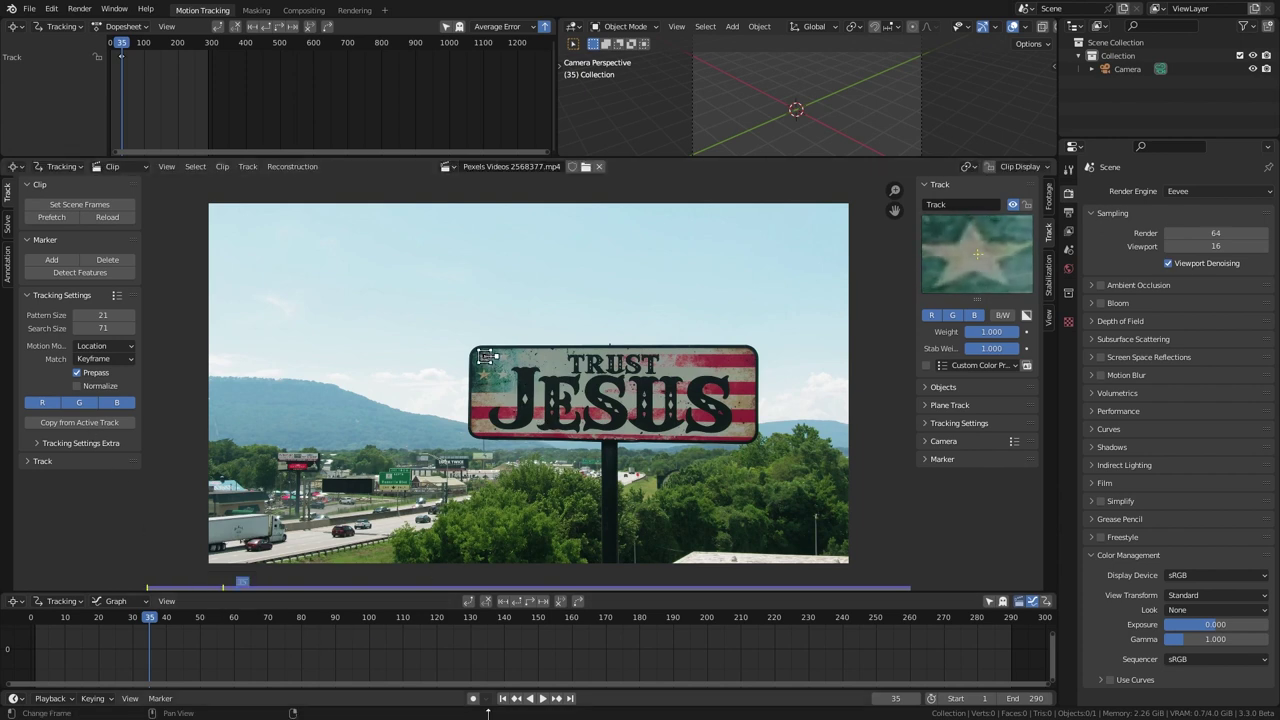
- Track the star marker backward to frame 1 and forward to frame 290, and return to frame 1
left_click(40, 462)
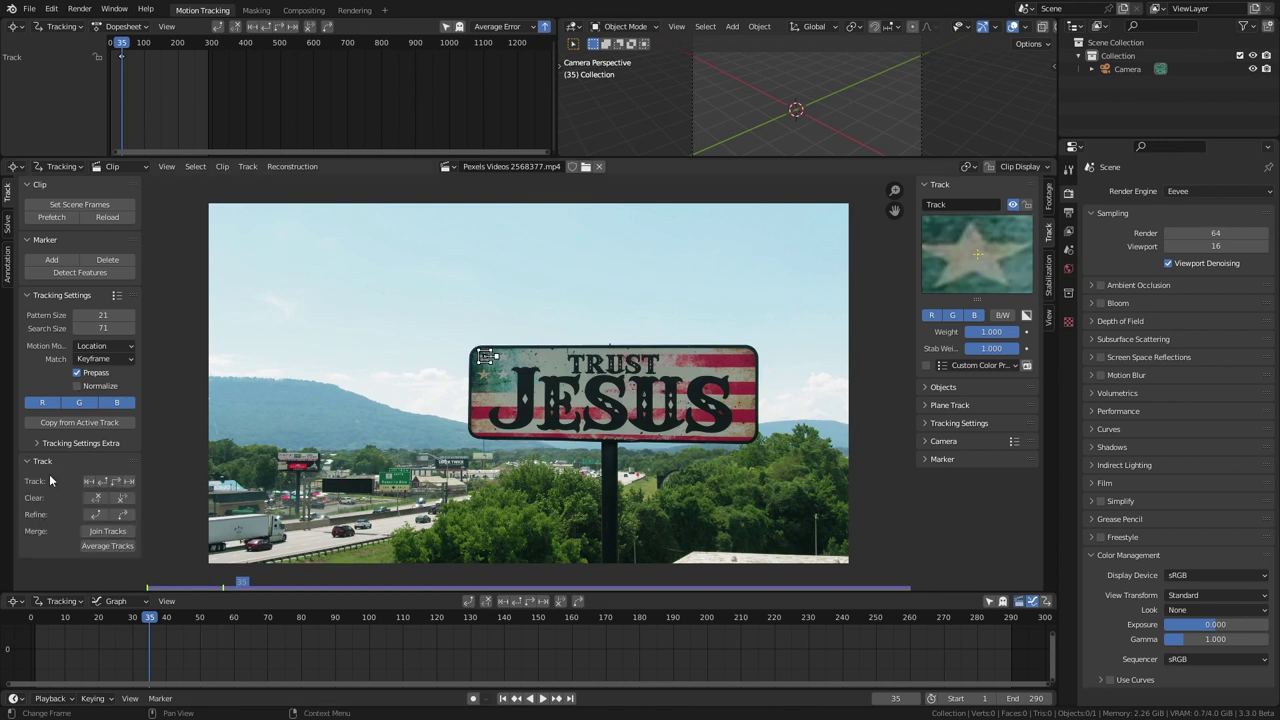
left_click(100, 482)
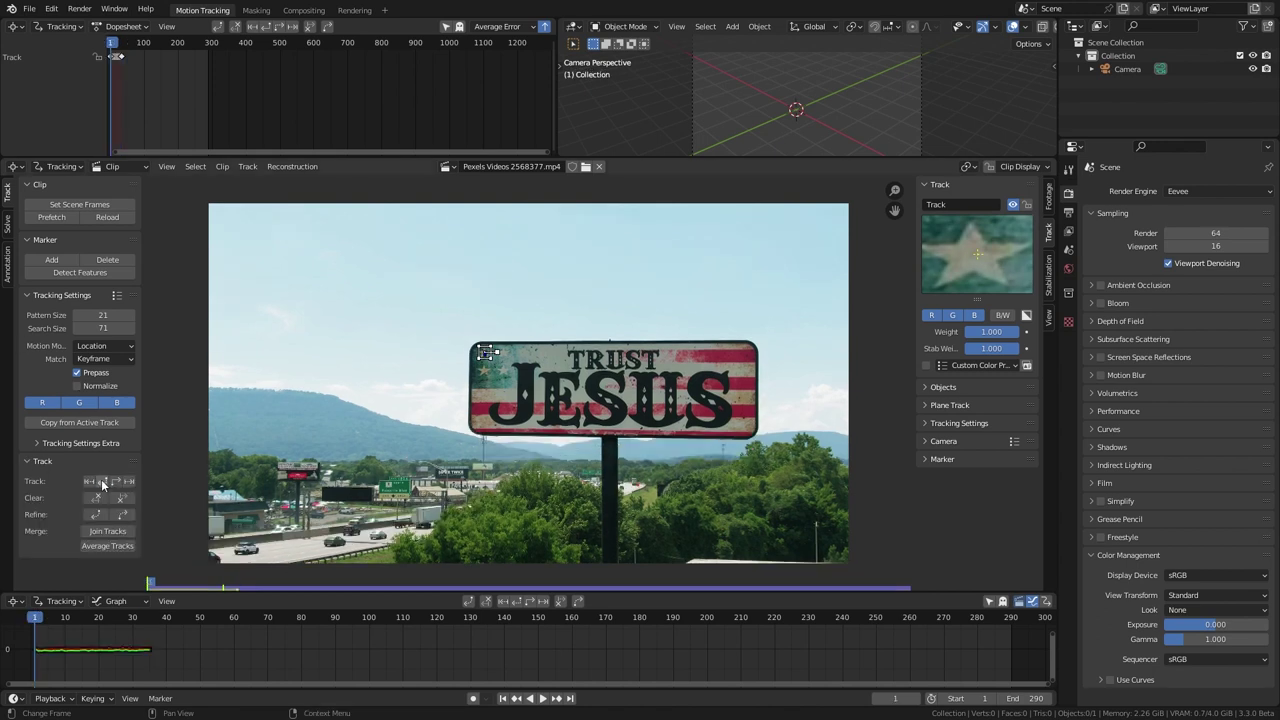
left_click(146, 619)
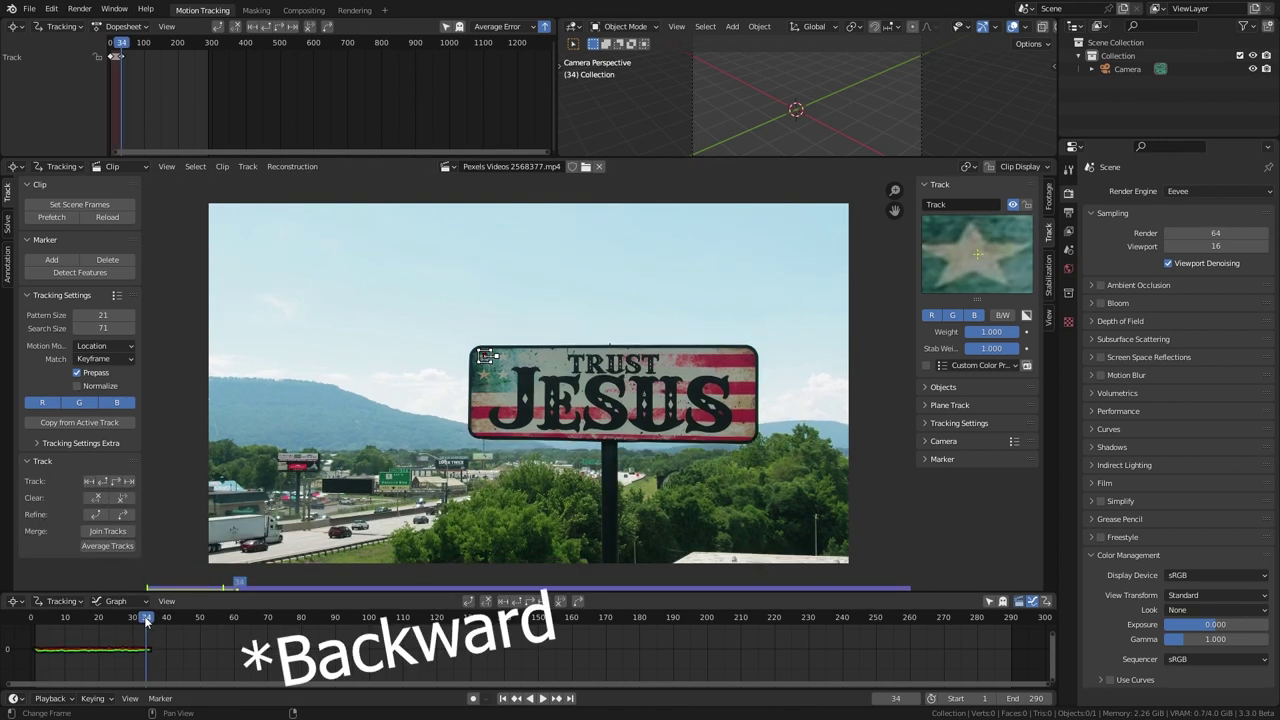
left_click(115, 482)
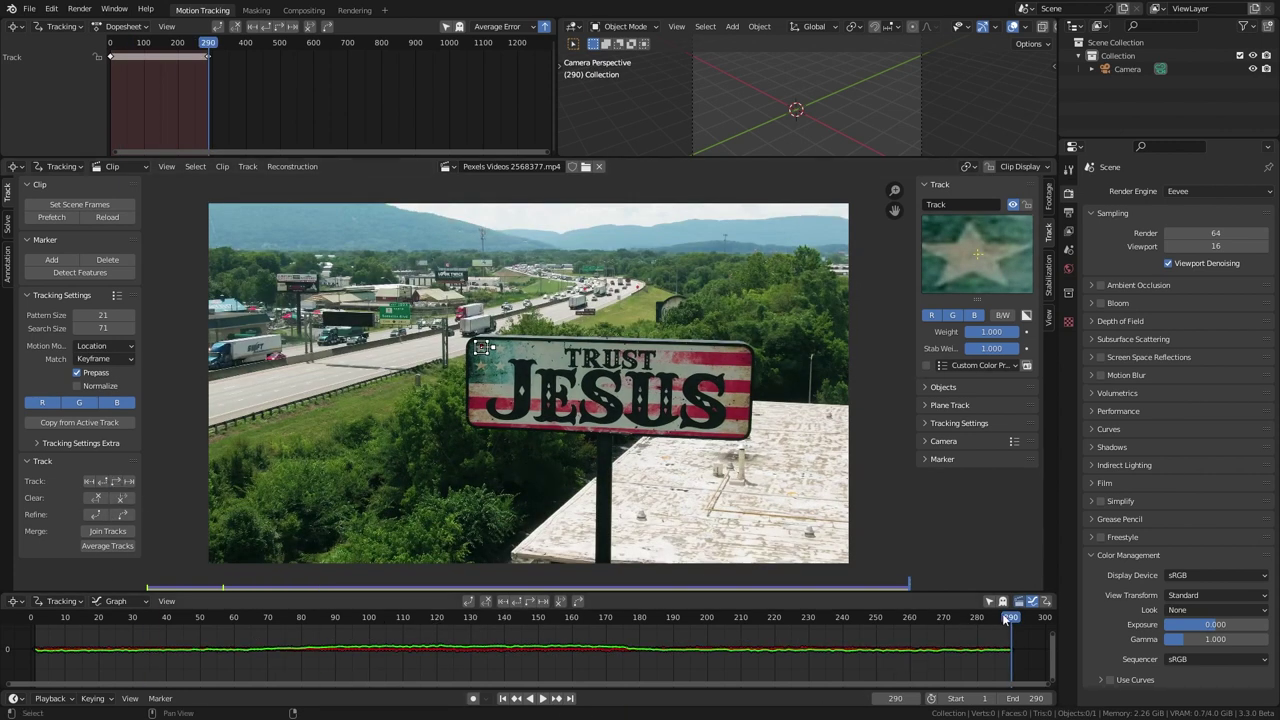
left_click_drag(1005, 617, 35, 630)
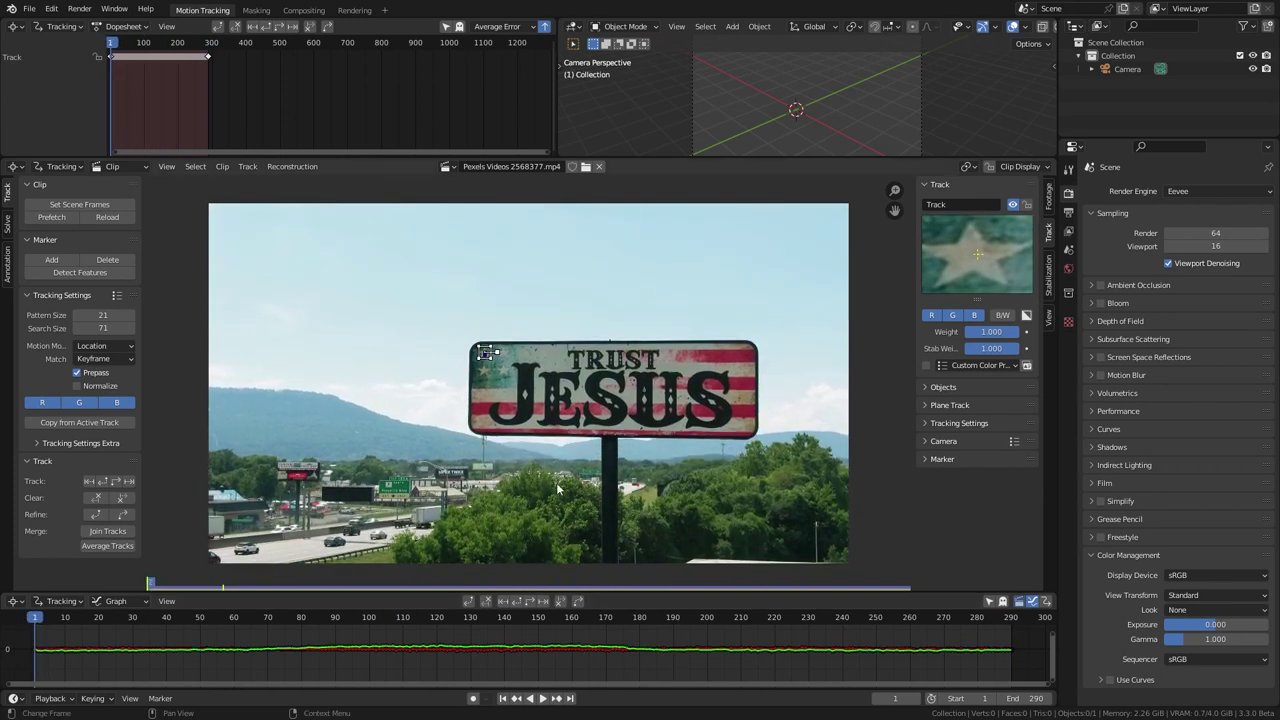
- Add a marker in the billboard's lower-left corner at frame 1, track it forward to frame 290 and check its motion
scroll(476, 522, "up", 3)
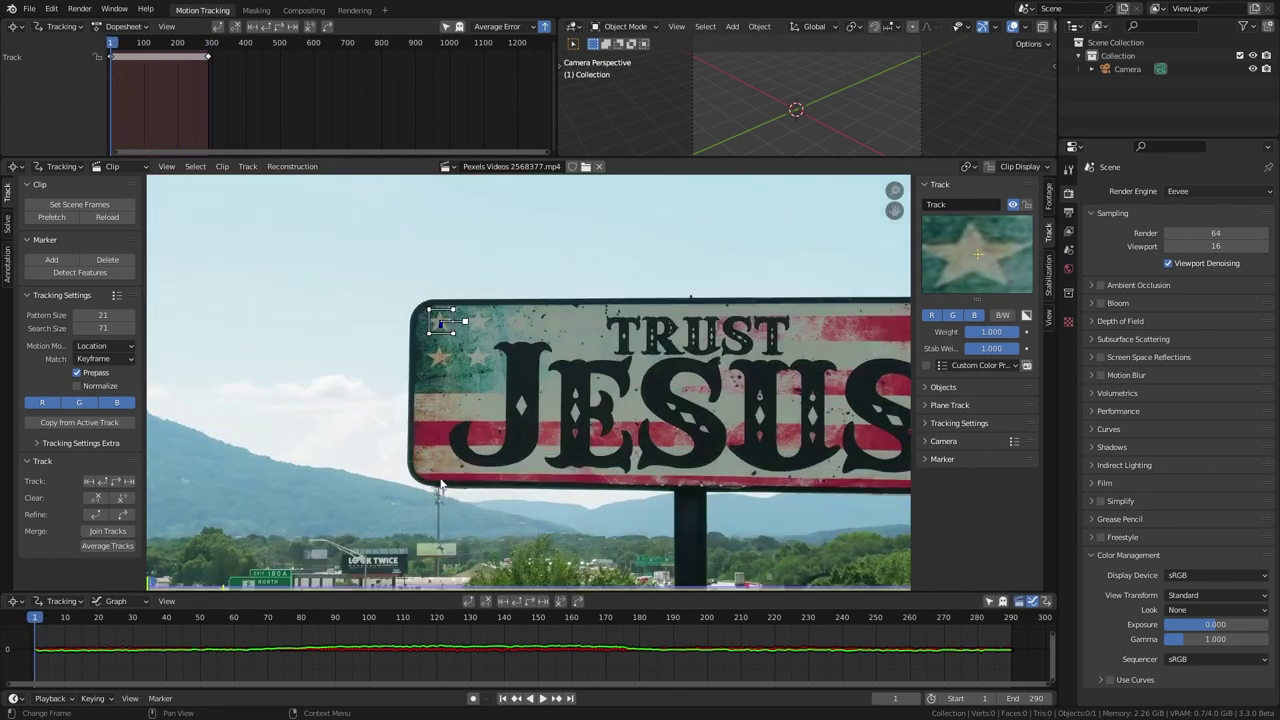
left_click(435, 471, "ctrl")
left_click(118, 482)
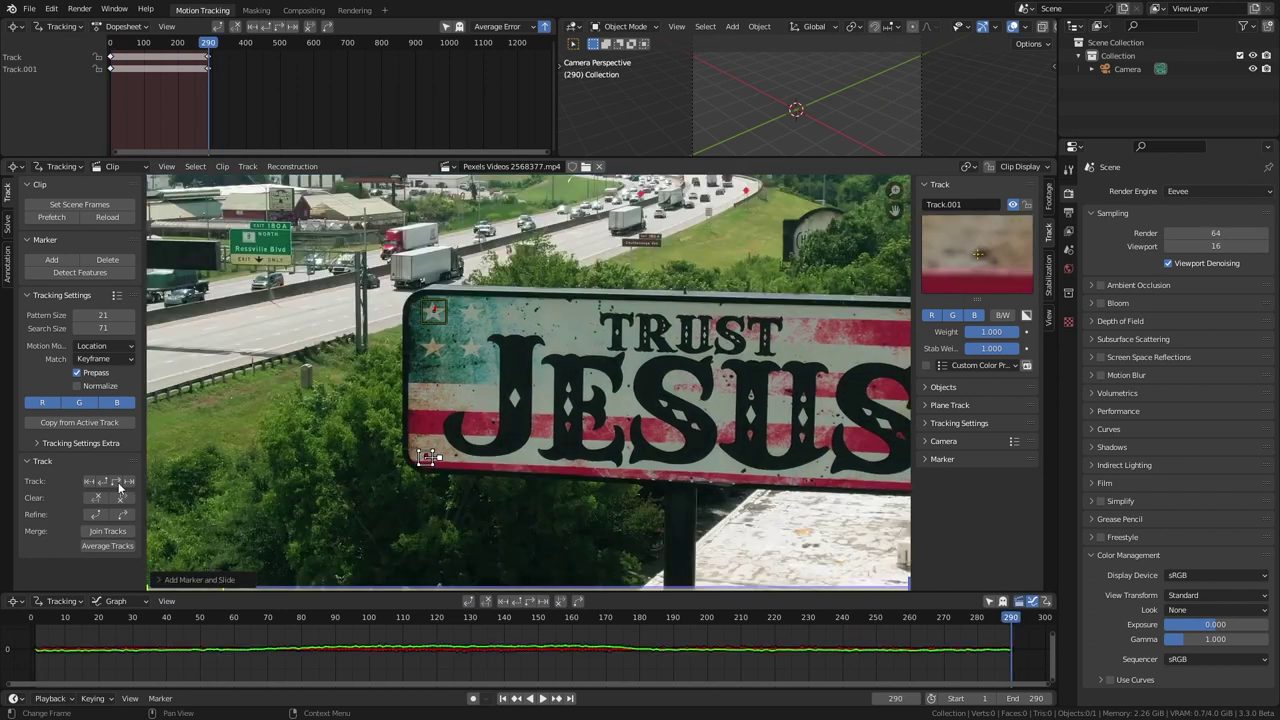
left_click(232, 617)
left_click_drag(238, 611, 668, 614)
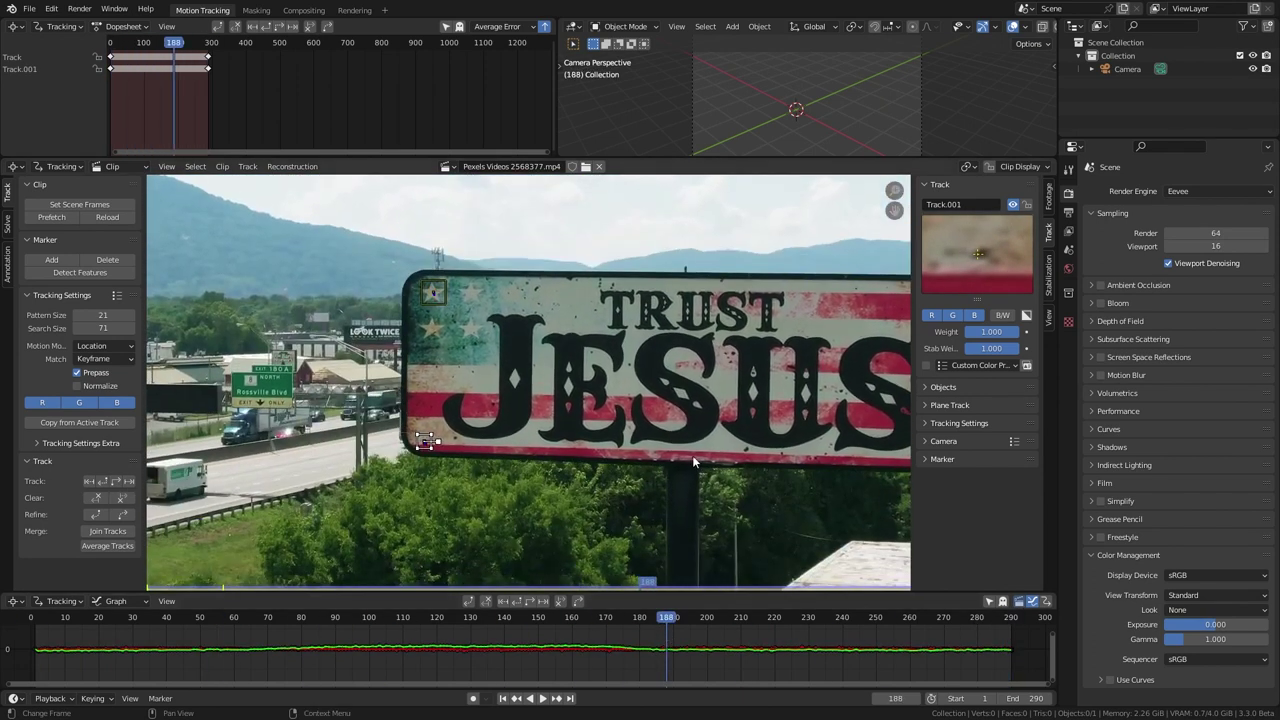
- Add a marker at the billboard's lower-right corner on frame 1, track it forward to frame 290 and return to frame 1
middle_click_drag(692, 455, 428, 434)
left_click(502, 698)
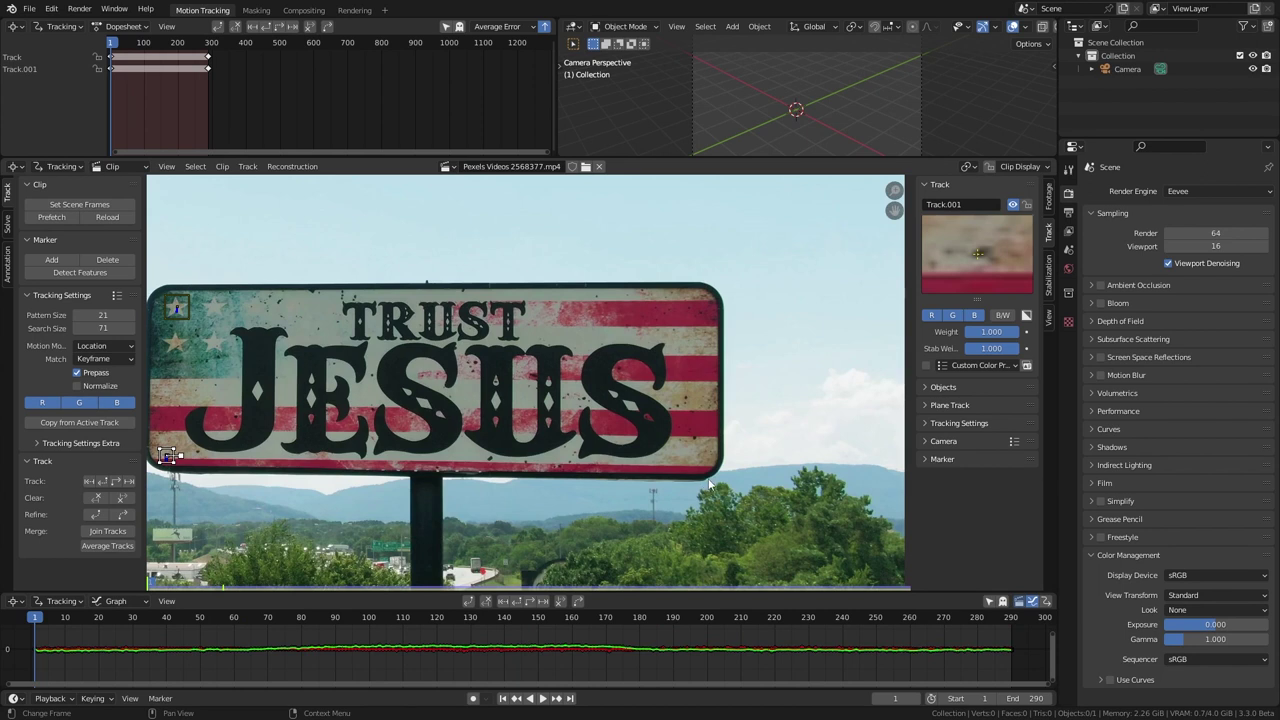
left_click(716, 467, "ctrl")
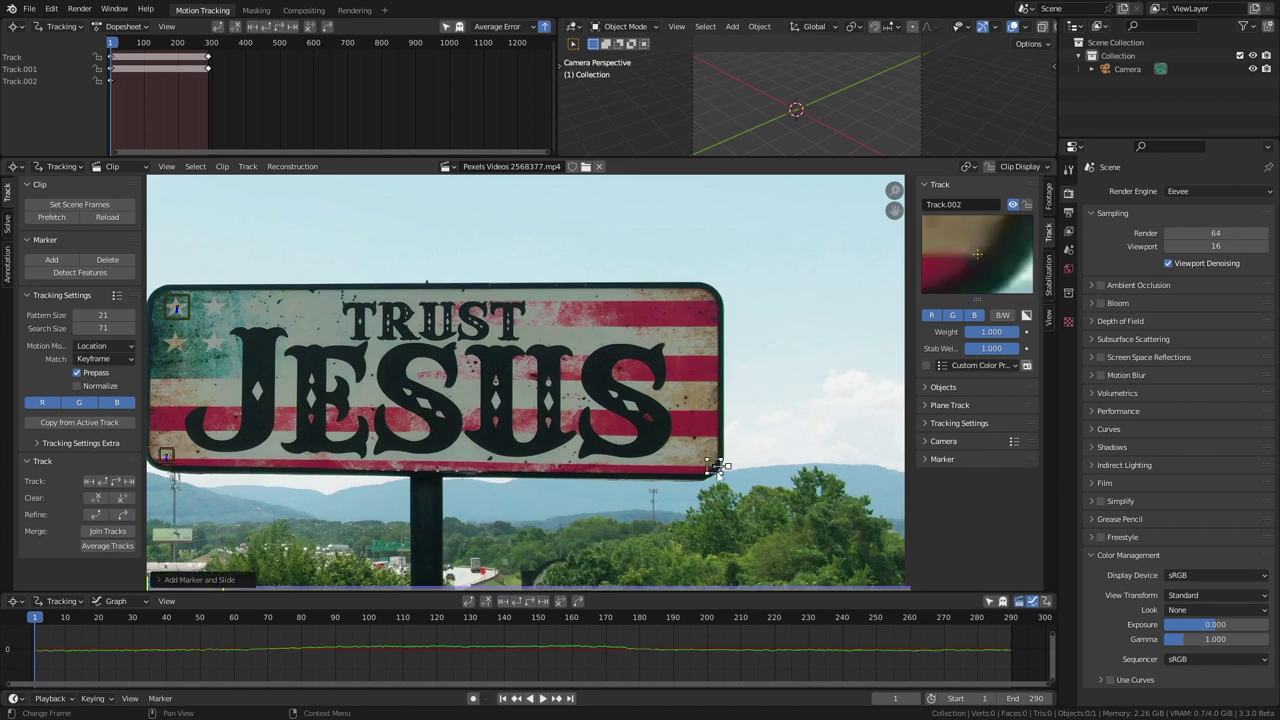
left_click(116, 482)
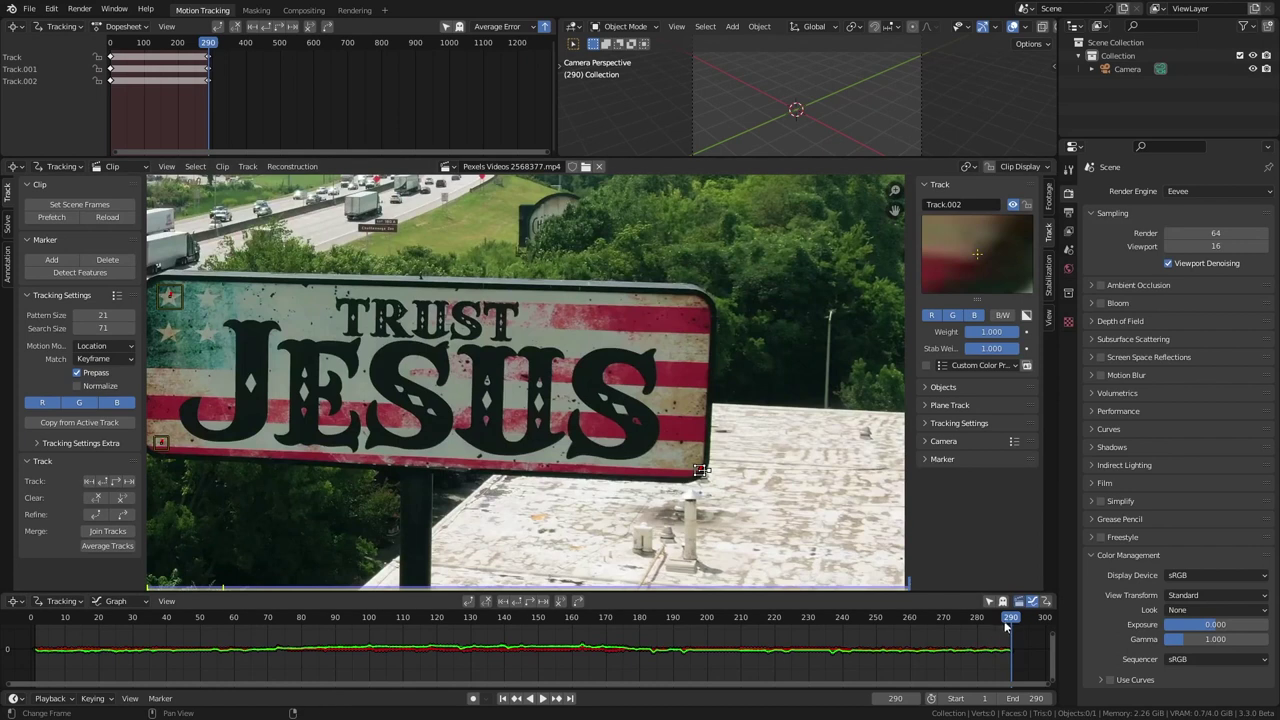
left_click_drag(1007, 626, 35, 620)
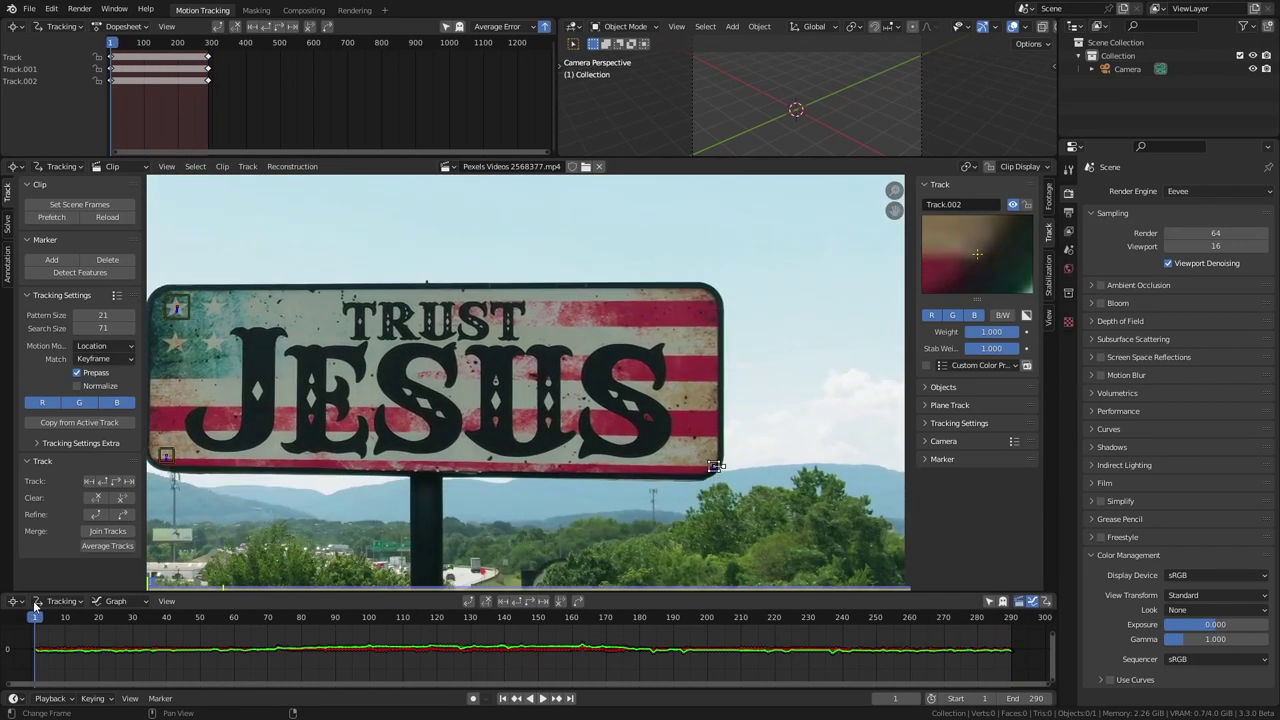
- Add a marker at the billboard's upper-right corner, scale it to about 0.85 and track it forward to frame 290
left_click(716, 302, "ctrl")
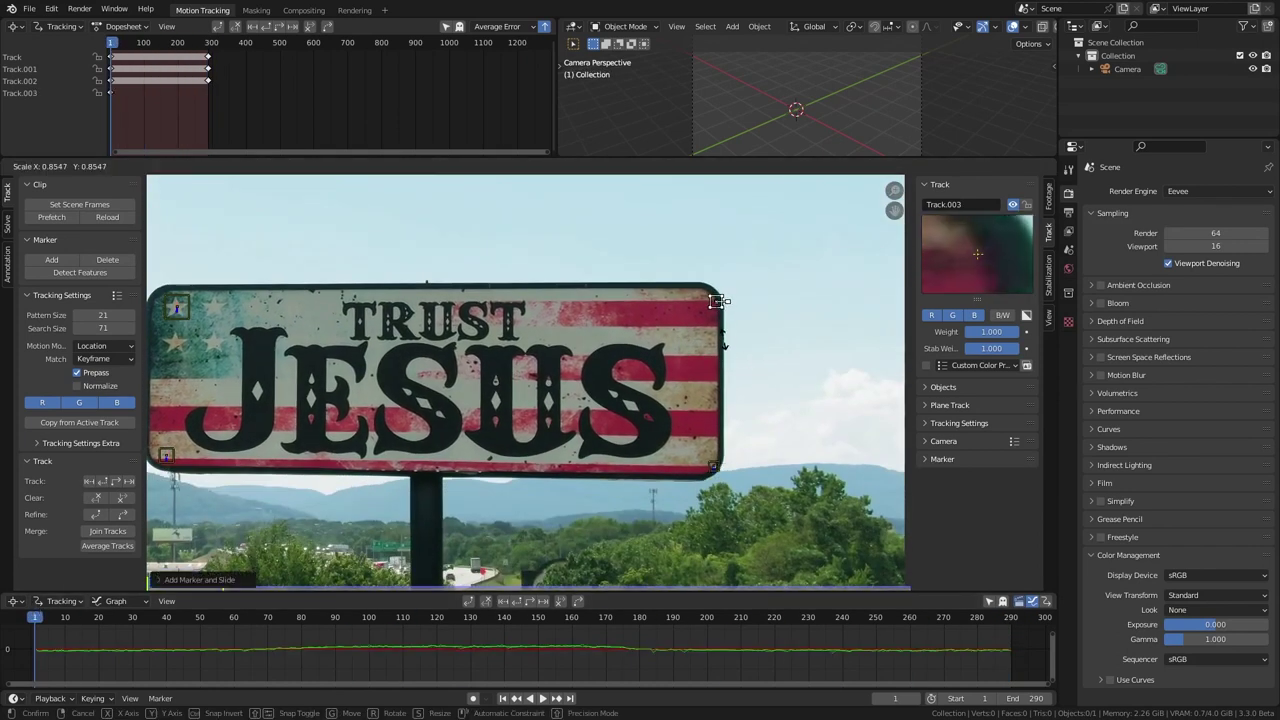
left_click(722, 340)
left_click(116, 481)
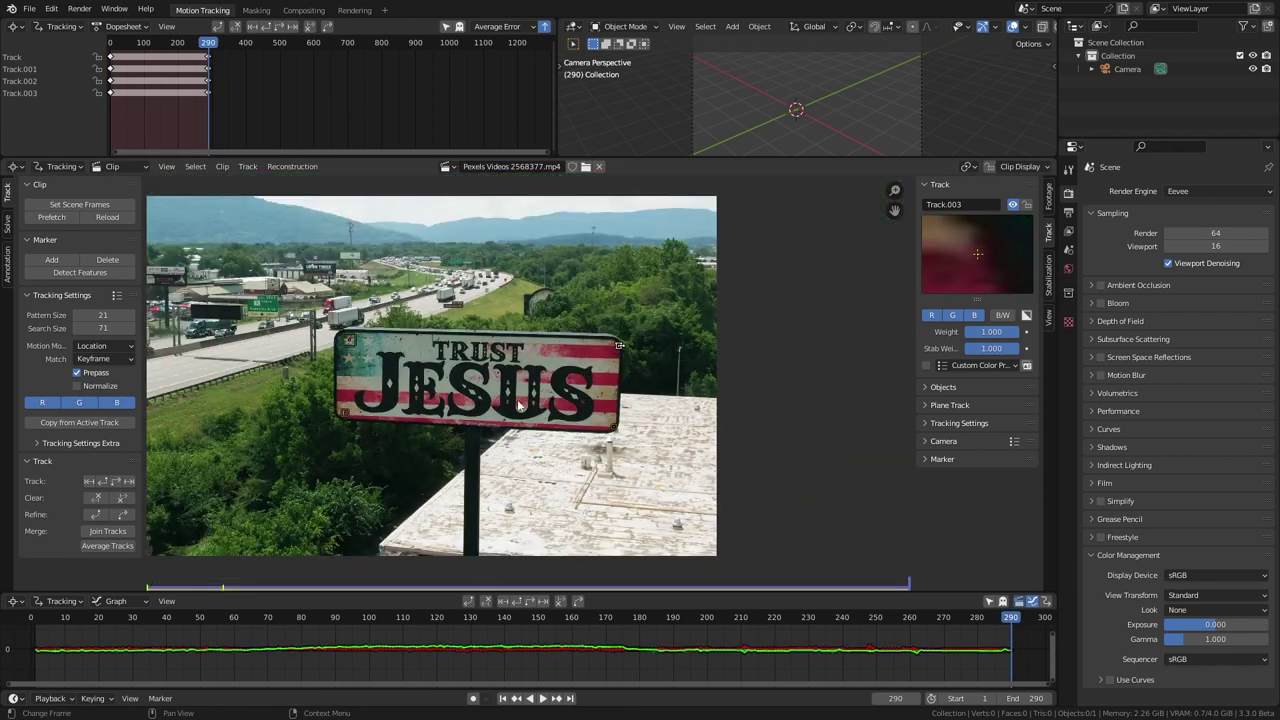
- Return to frame 1, select all four billboard corner markers and create a plane track from them
left_click_drag(950, 618, 897, 622)
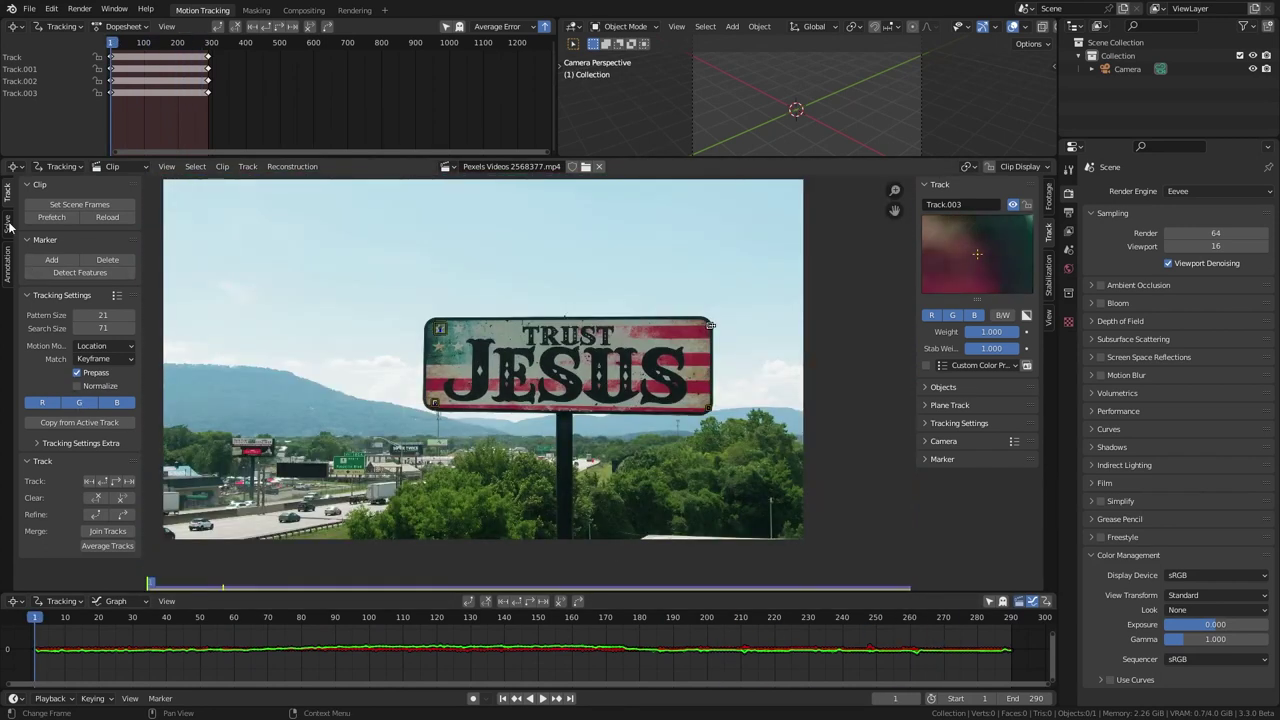
left_click(8, 222)
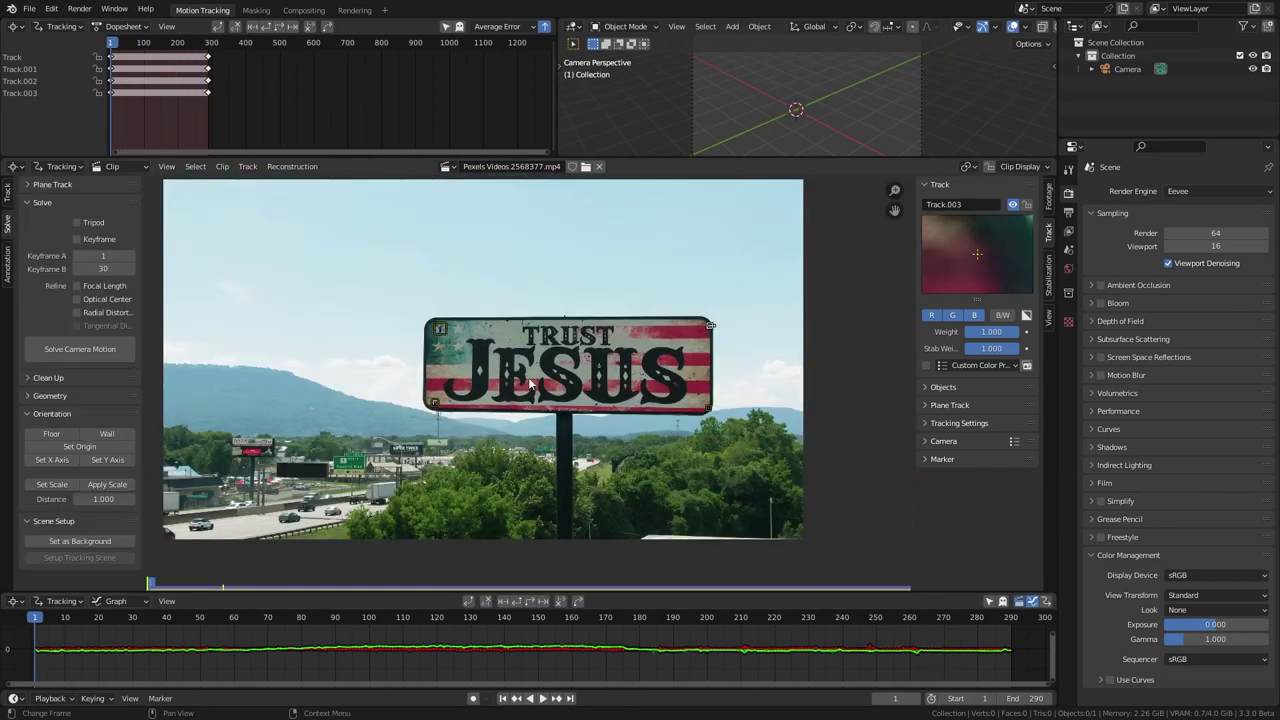
left_click(528, 377)
left_click(32, 185)
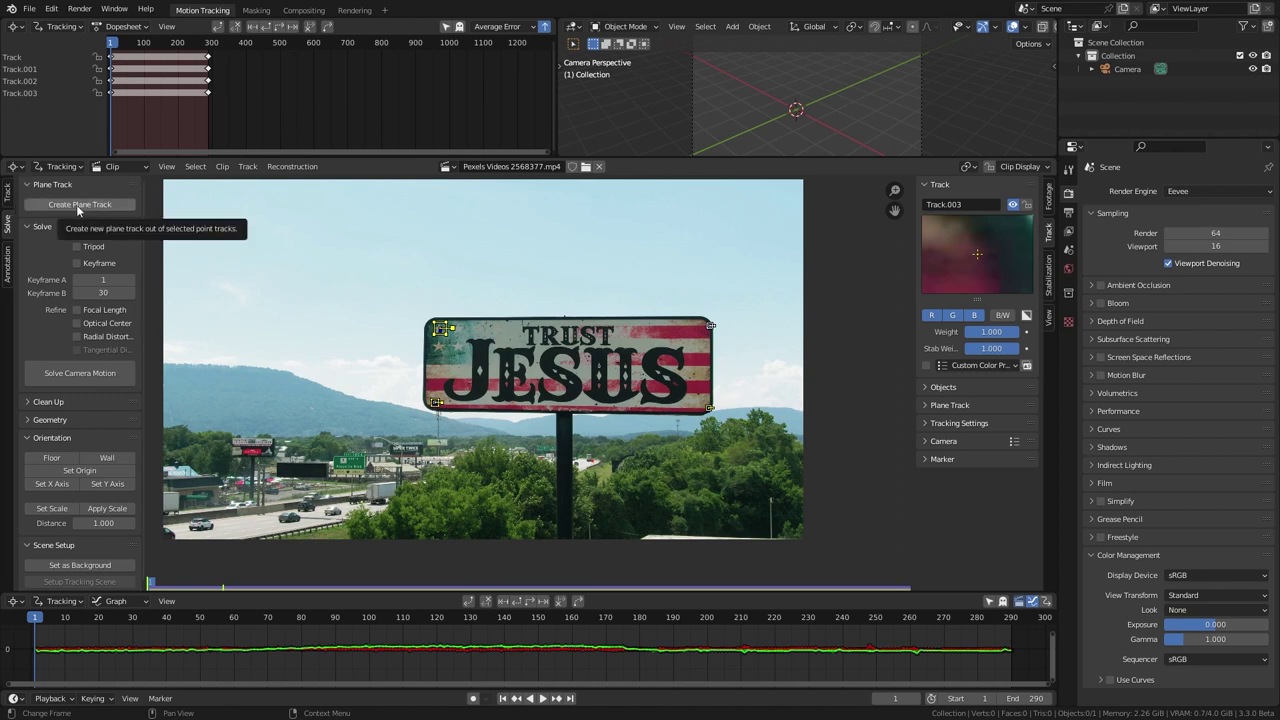
left_click(76, 204)
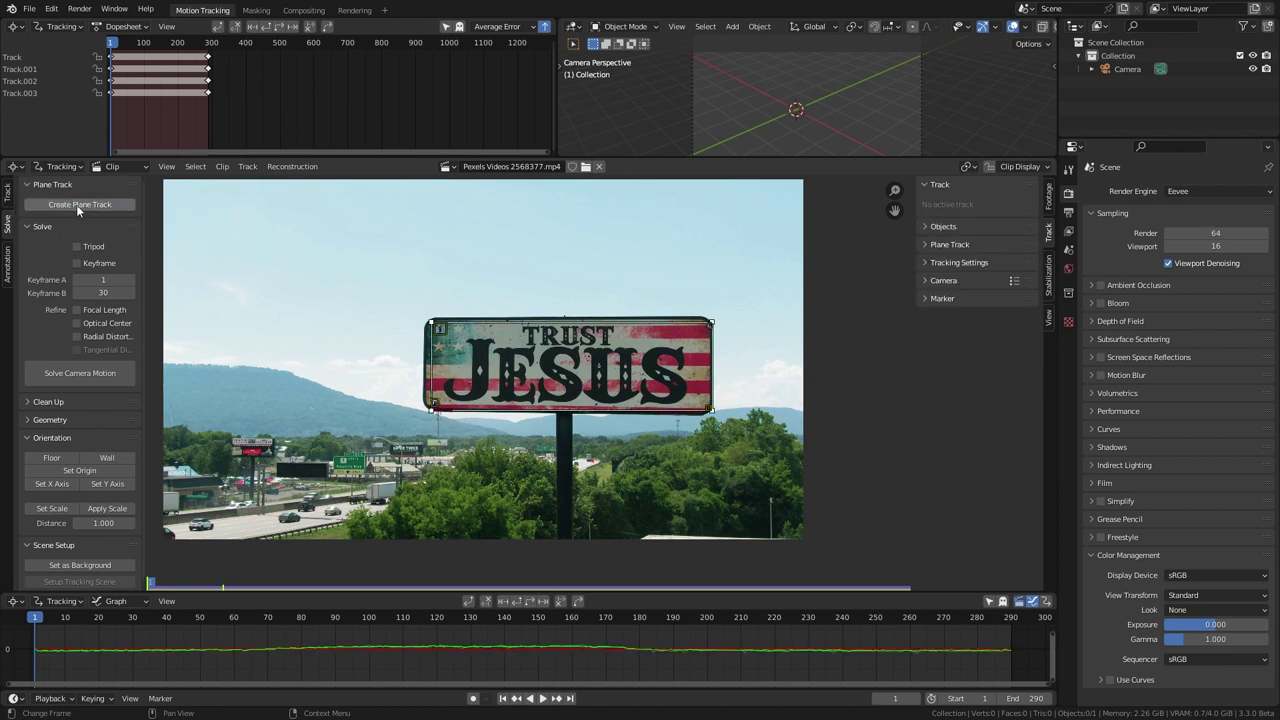
- Adjust the plane track's corners, including both right-hand ones, to fit just outside the billboard's outer edges
scroll(692, 430, "up", 2)
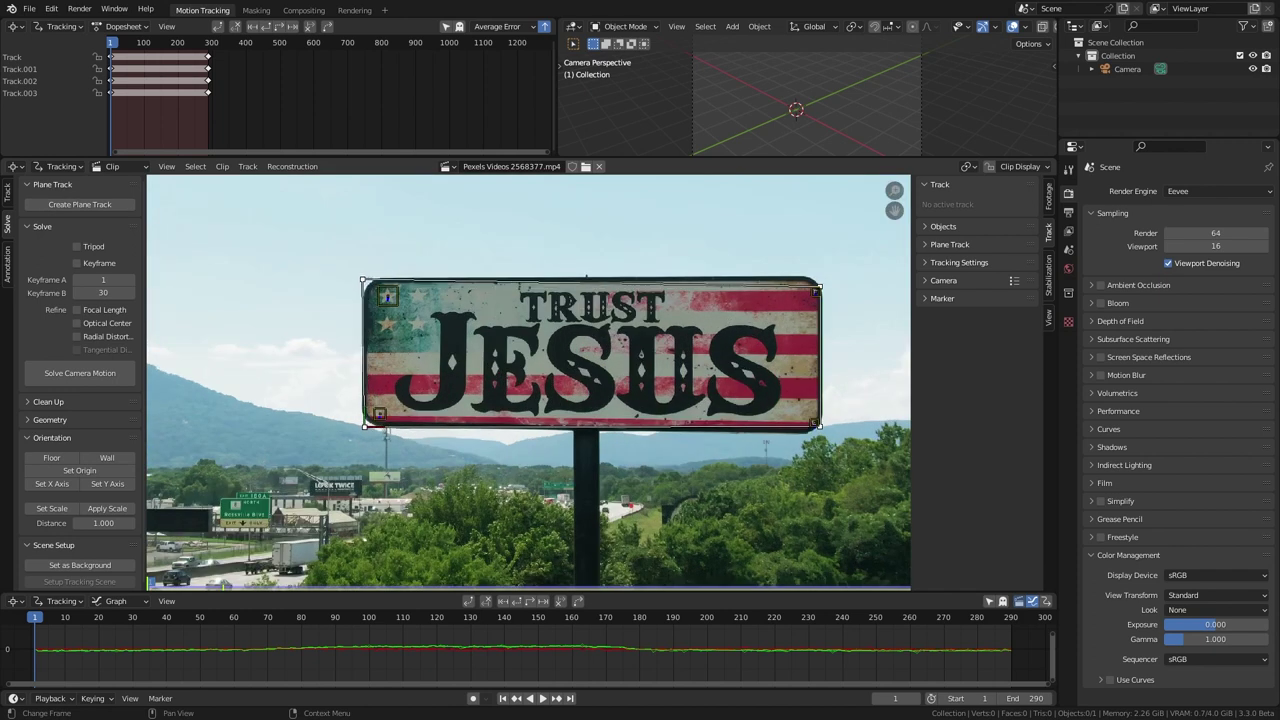
left_click_drag(817, 425, 822, 435)
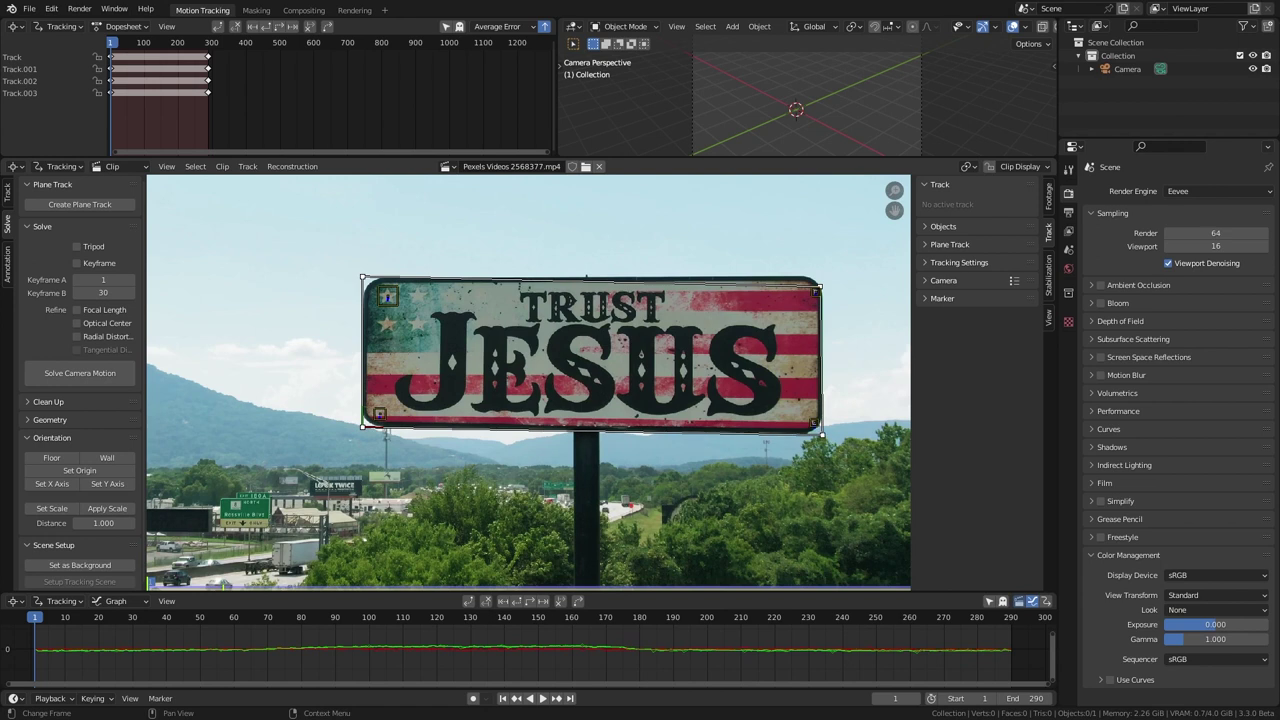
left_click_drag(820, 287, 822, 275)
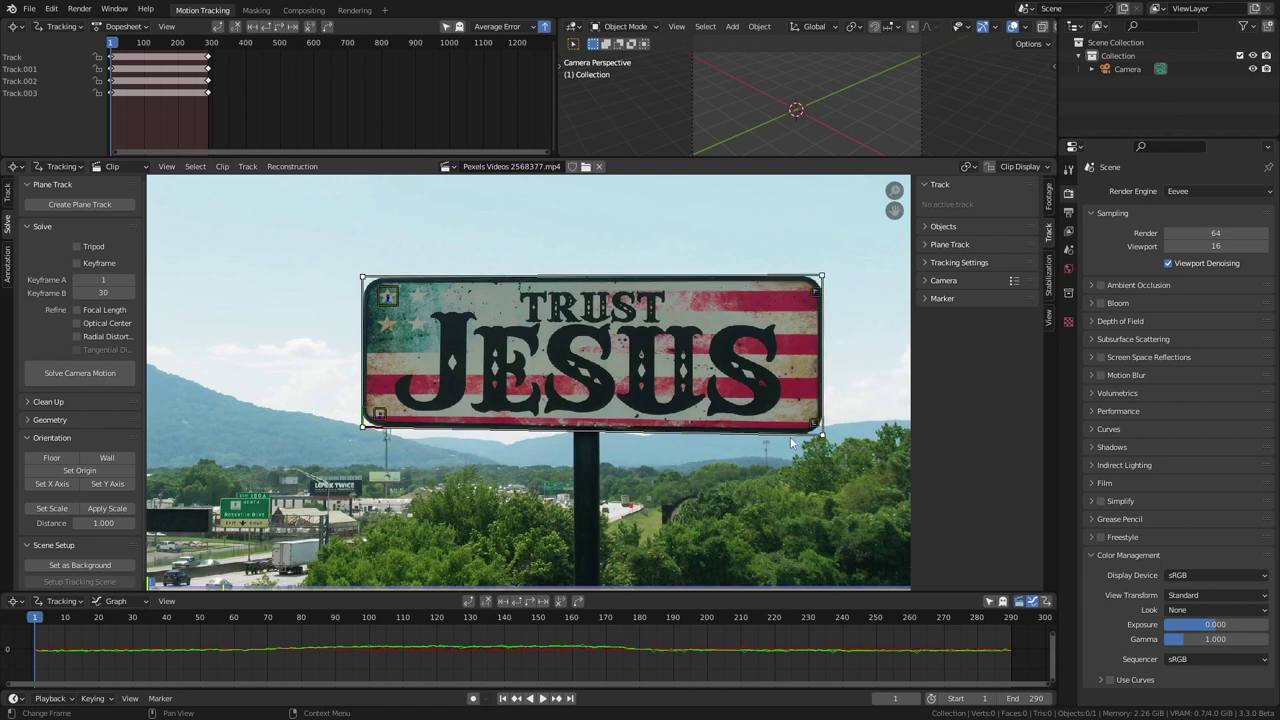
- Generate a new image from the plane marker in the plane track's settings and check the list of available images
left_click(982, 245)
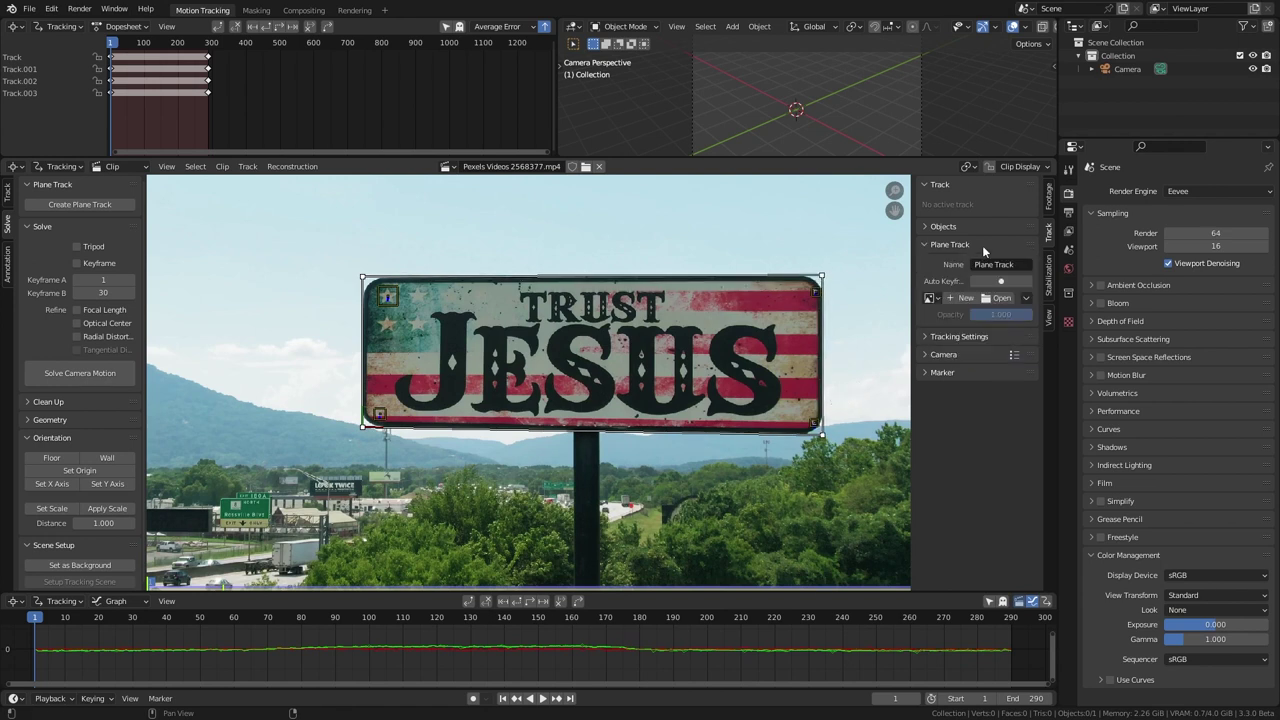
left_click(1026, 299)
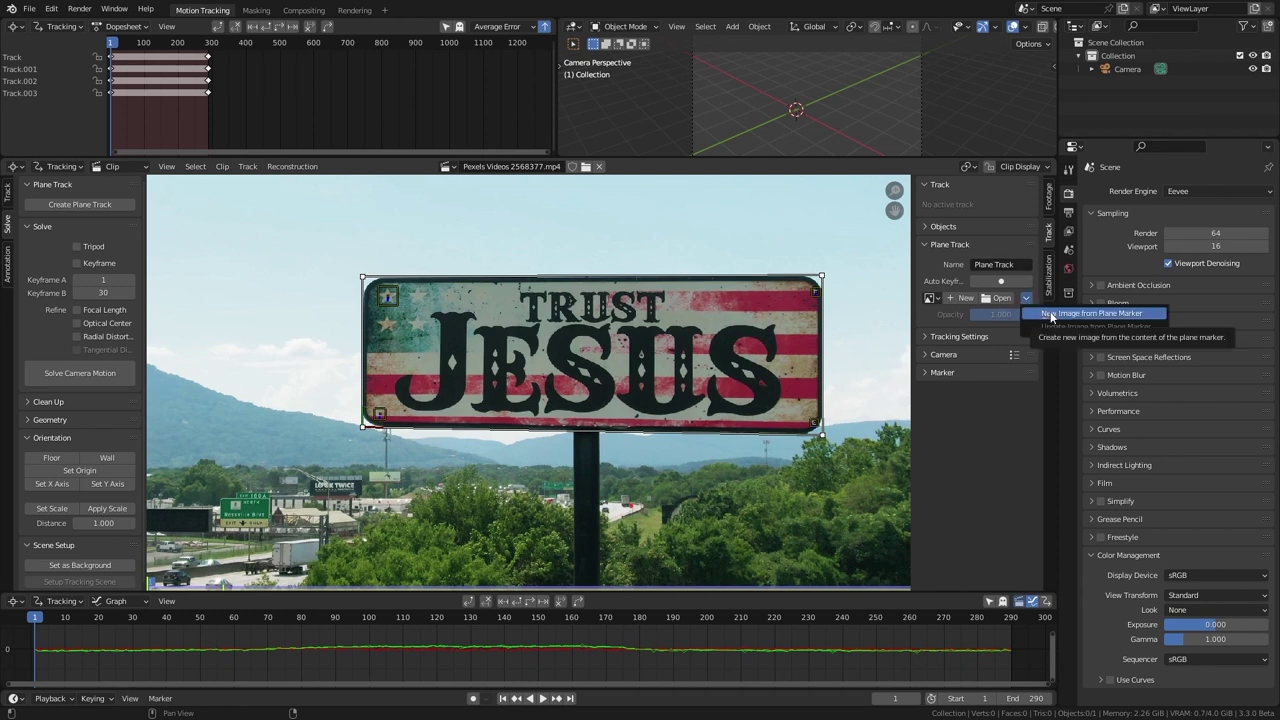
left_click(1056, 314)
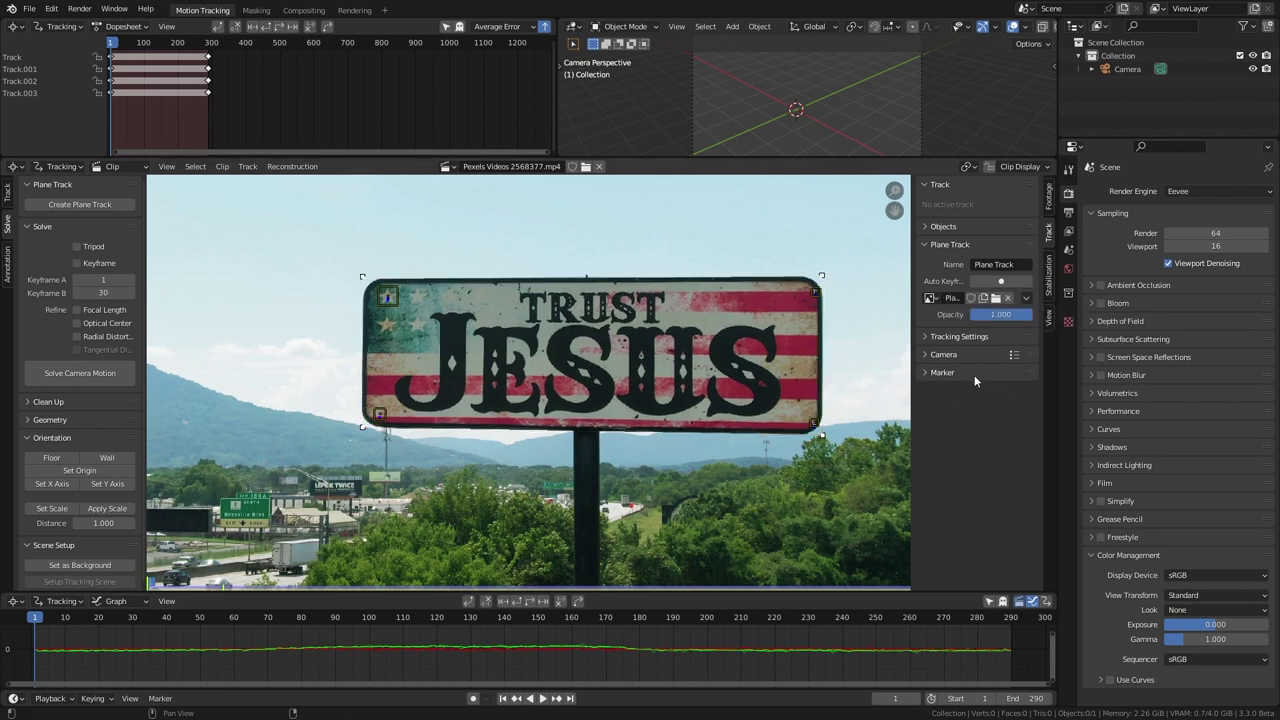
left_click(931, 298)
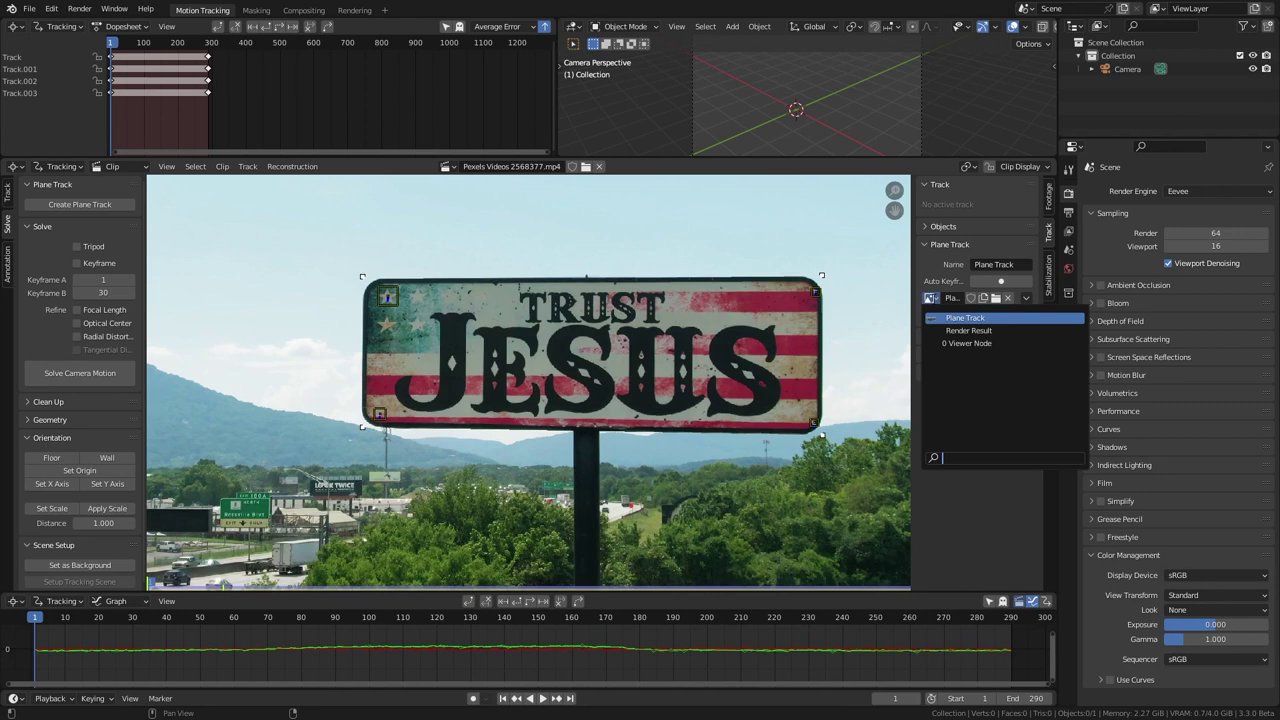
left_click(931, 298)
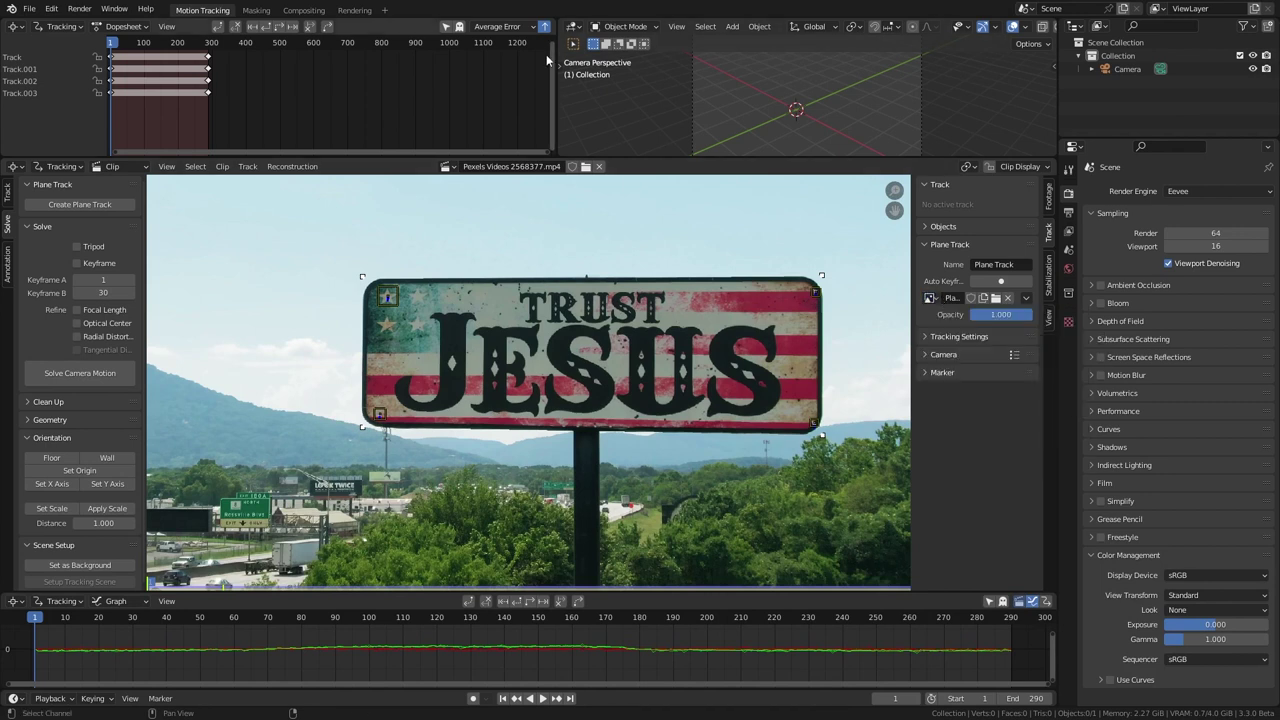
- Switch to the Rendering workspace and display the Plane Track image in the image editor
left_click(352, 12)
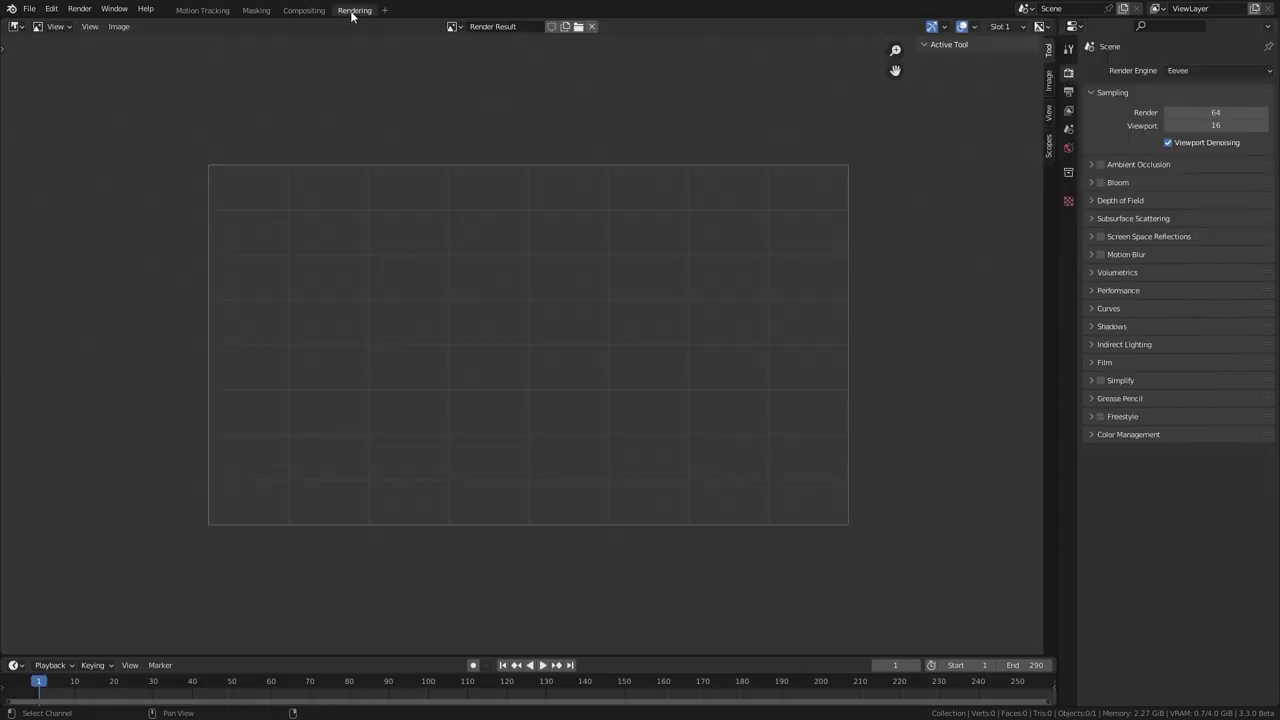
left_click(452, 28)
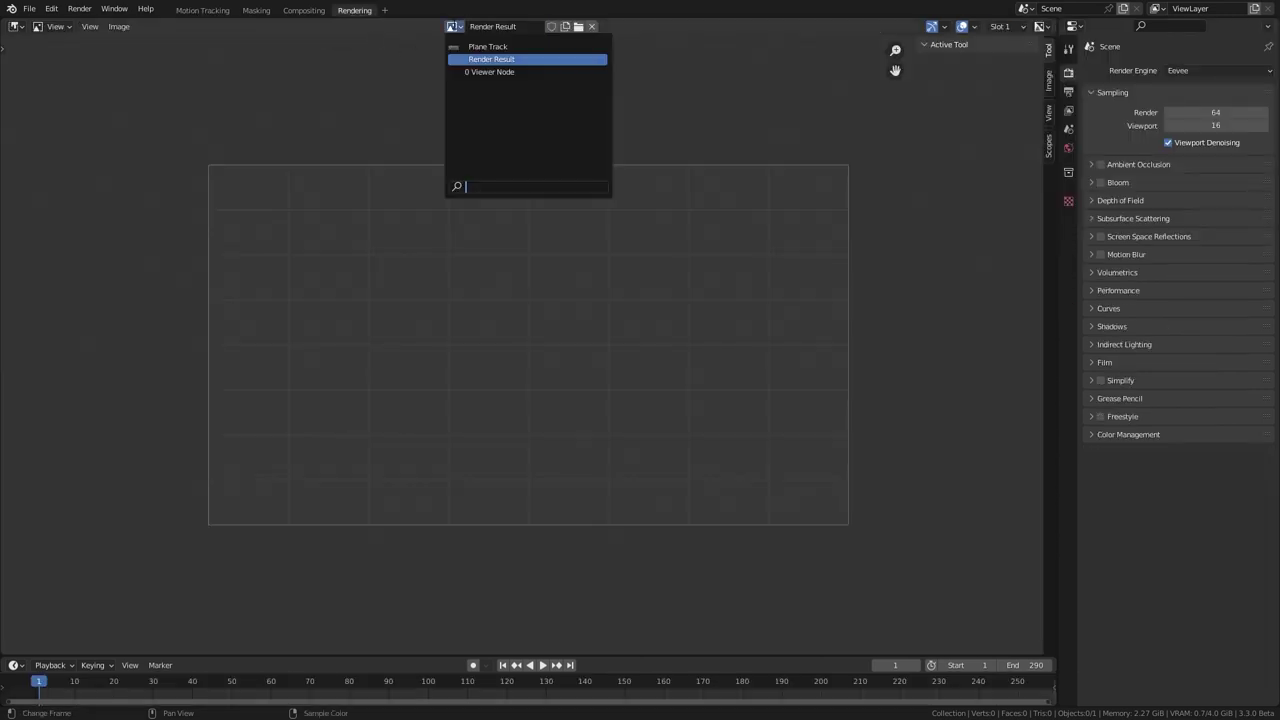
left_click(506, 53)
scroll(556, 352, "up", 3)
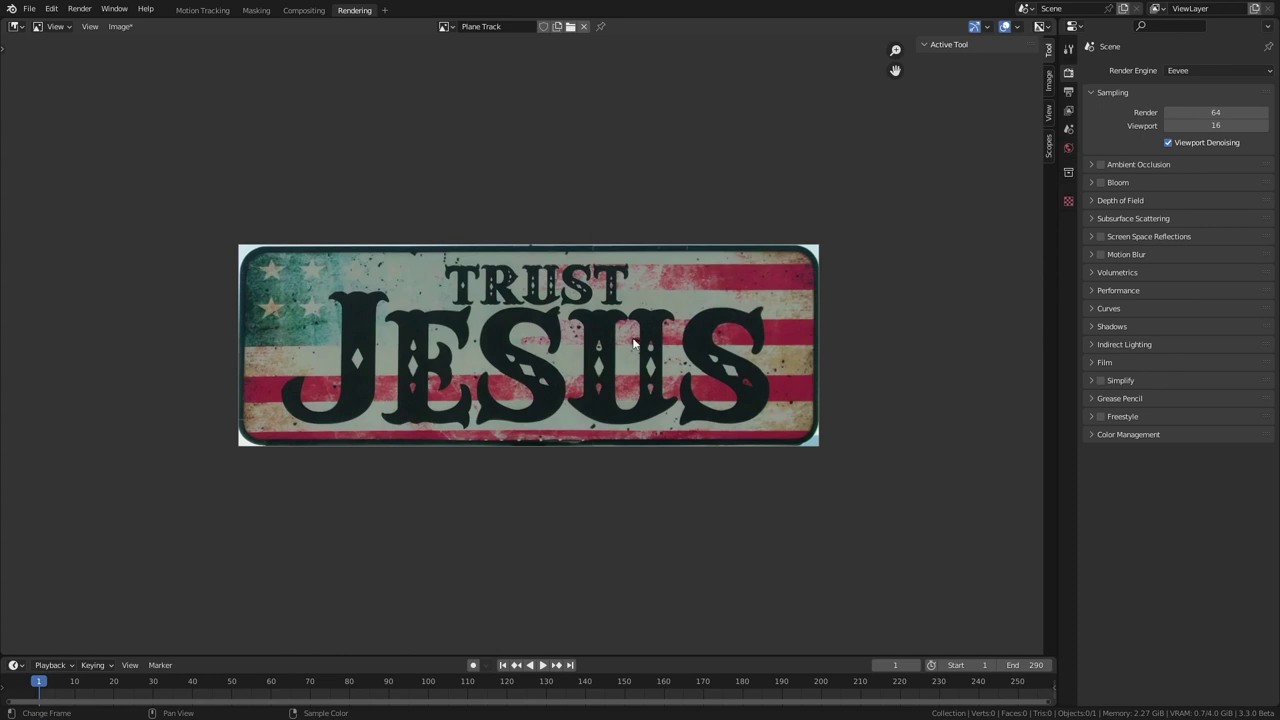
- Save the flattened billboard image as Plane Track.png in the tutorial project folder
left_click(121, 27)
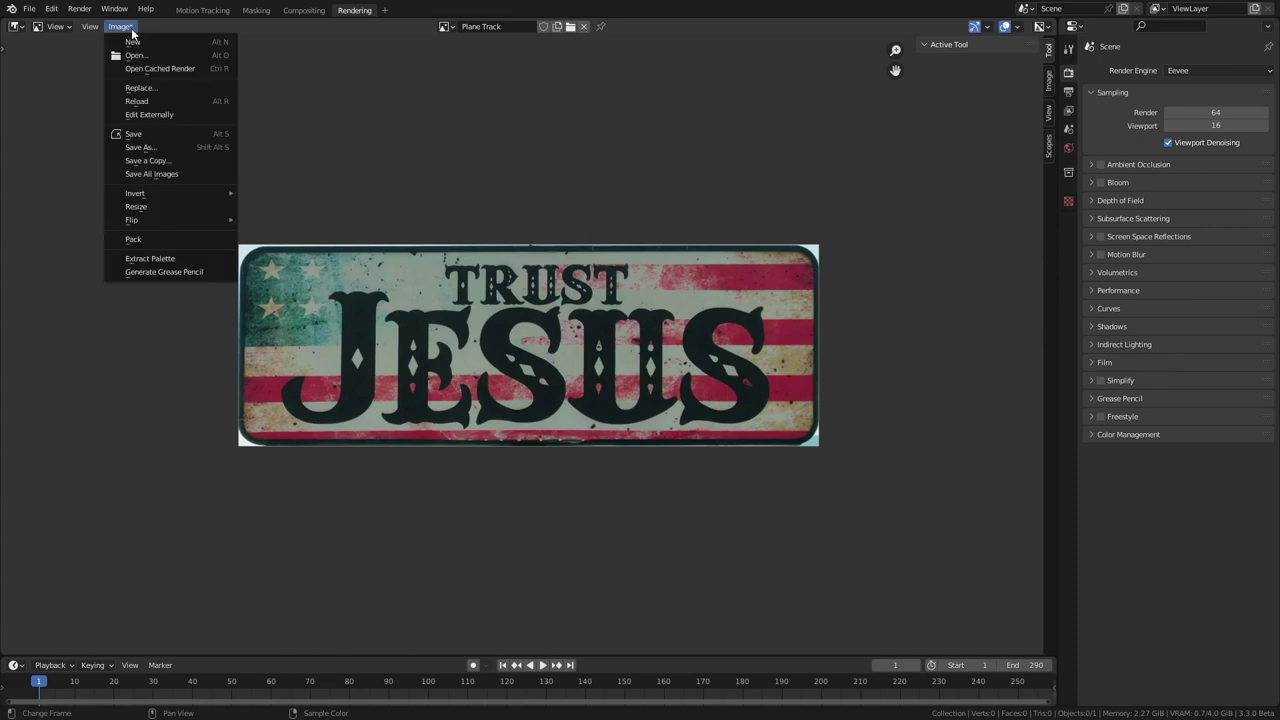
left_click(154, 150)
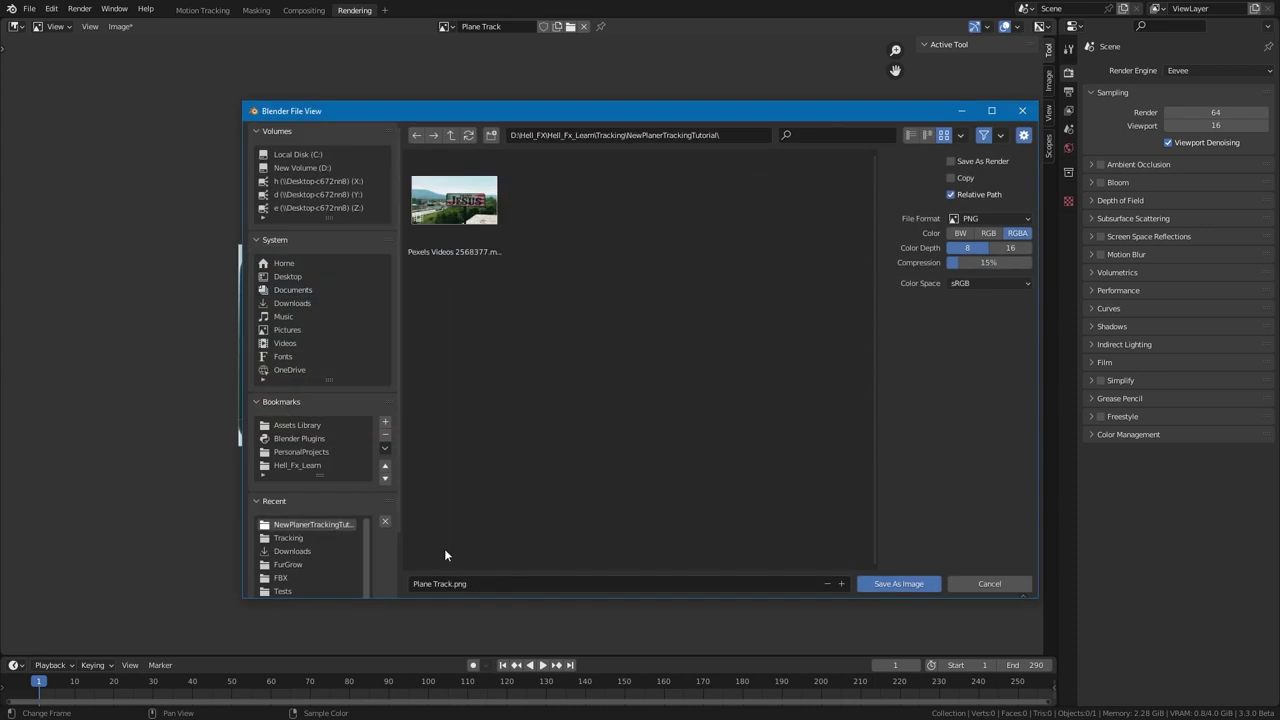
left_click(900, 584)
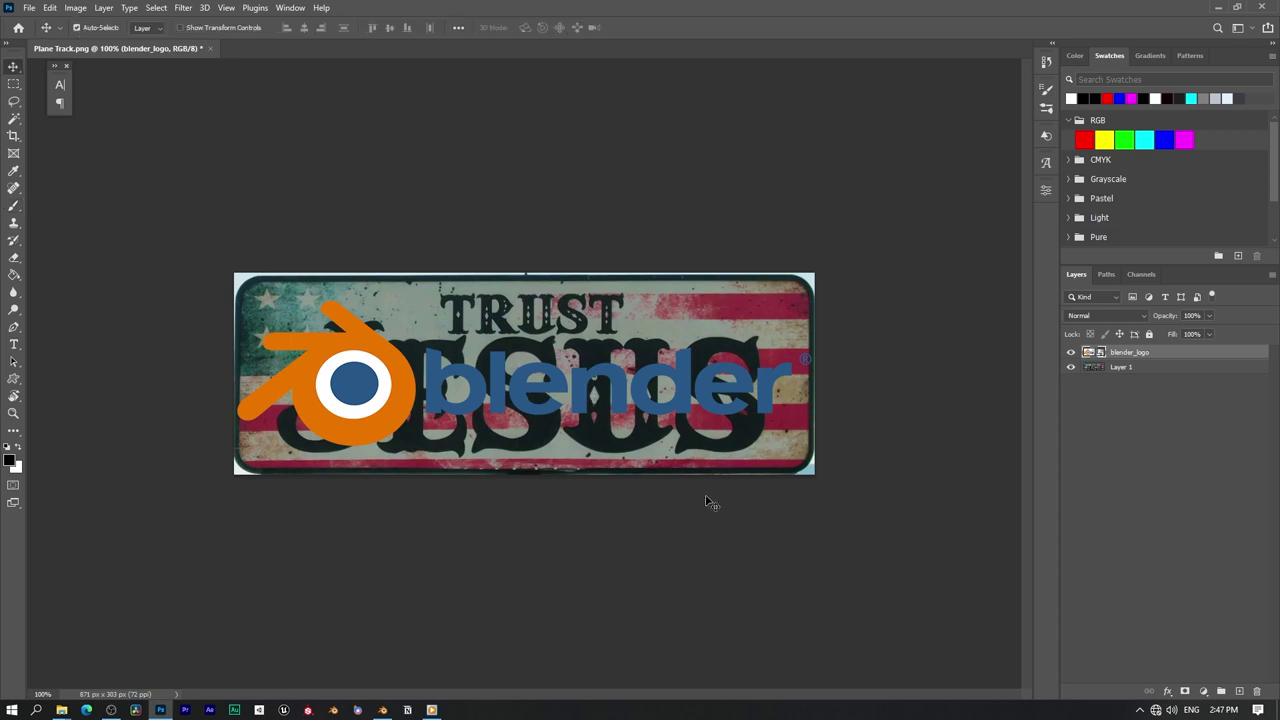
- In Photoshop, scale the blender_logo layer down slightly and move it up within the sign
key("ctrl+t")
left_click_drag(812, 455, 800, 447)
left_click_drag(704, 407, 696, 389)
left_click(640, 28)
- Add a new layer beneath blender_logo and fill it with a dark maroon background color at 100% opacity
left_click(1238, 691)
left_click_drag(1203, 352, 1203, 374)
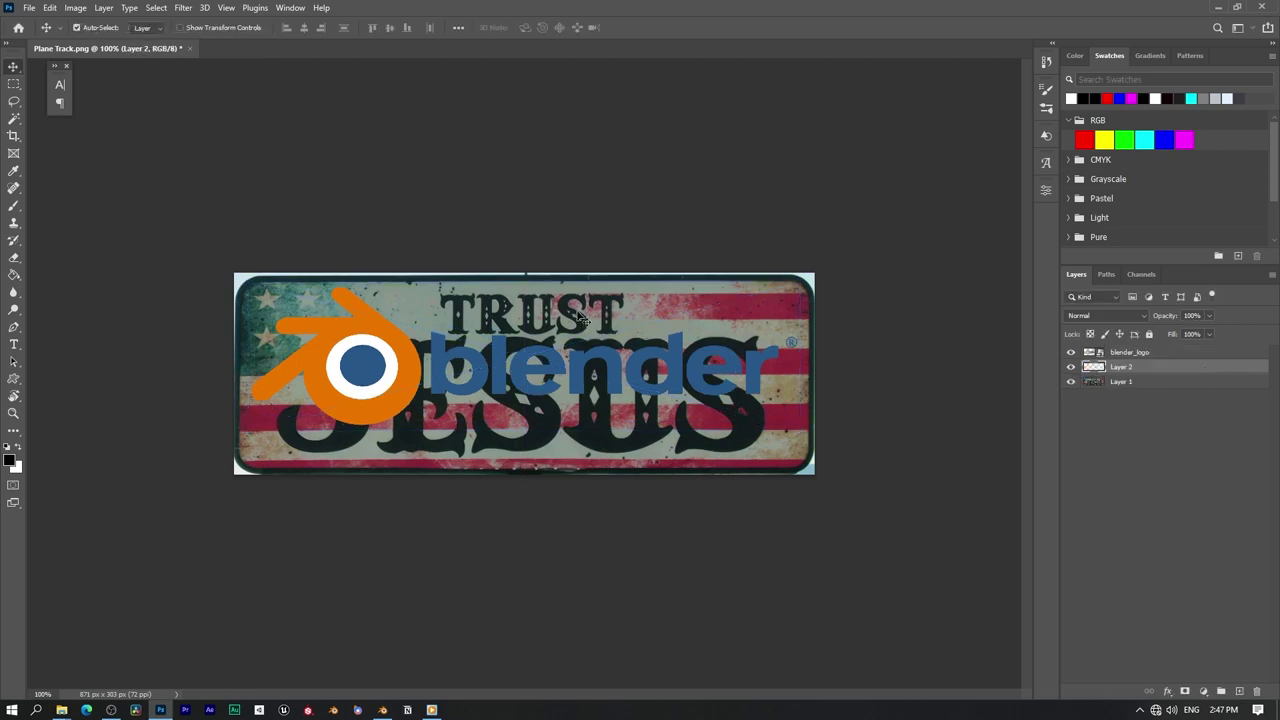
left_click(1075, 55)
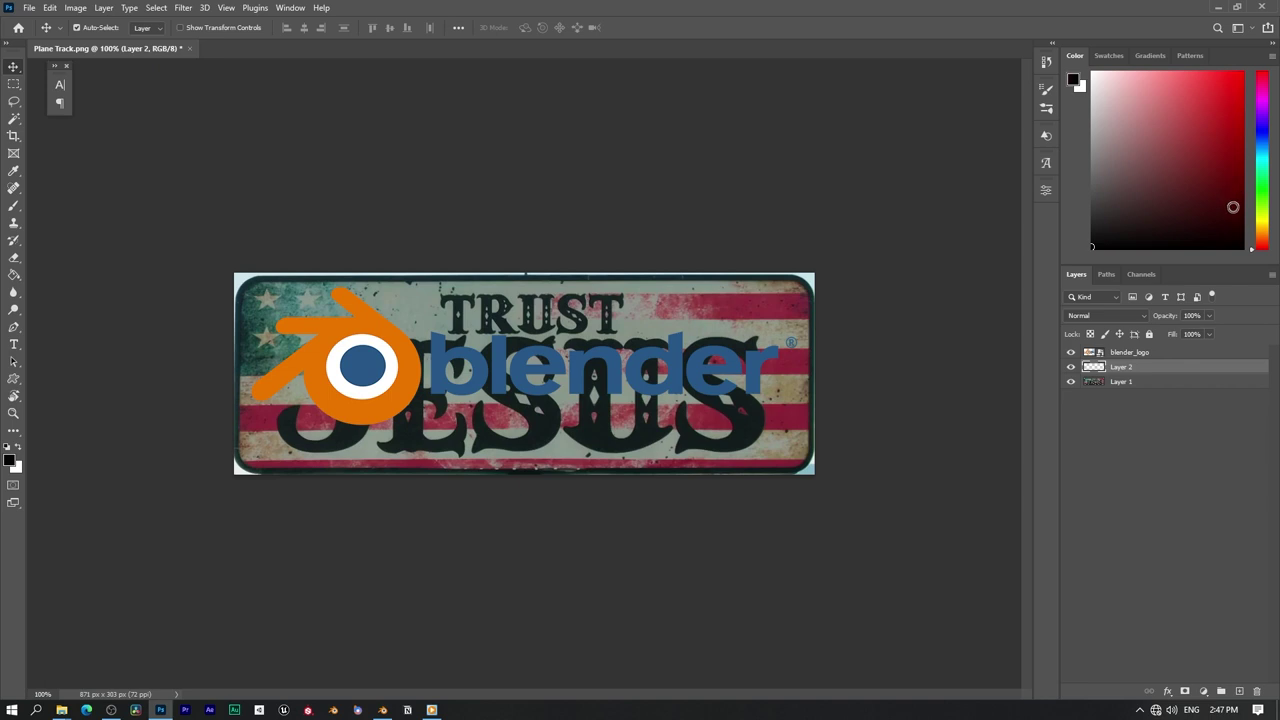
key("x")
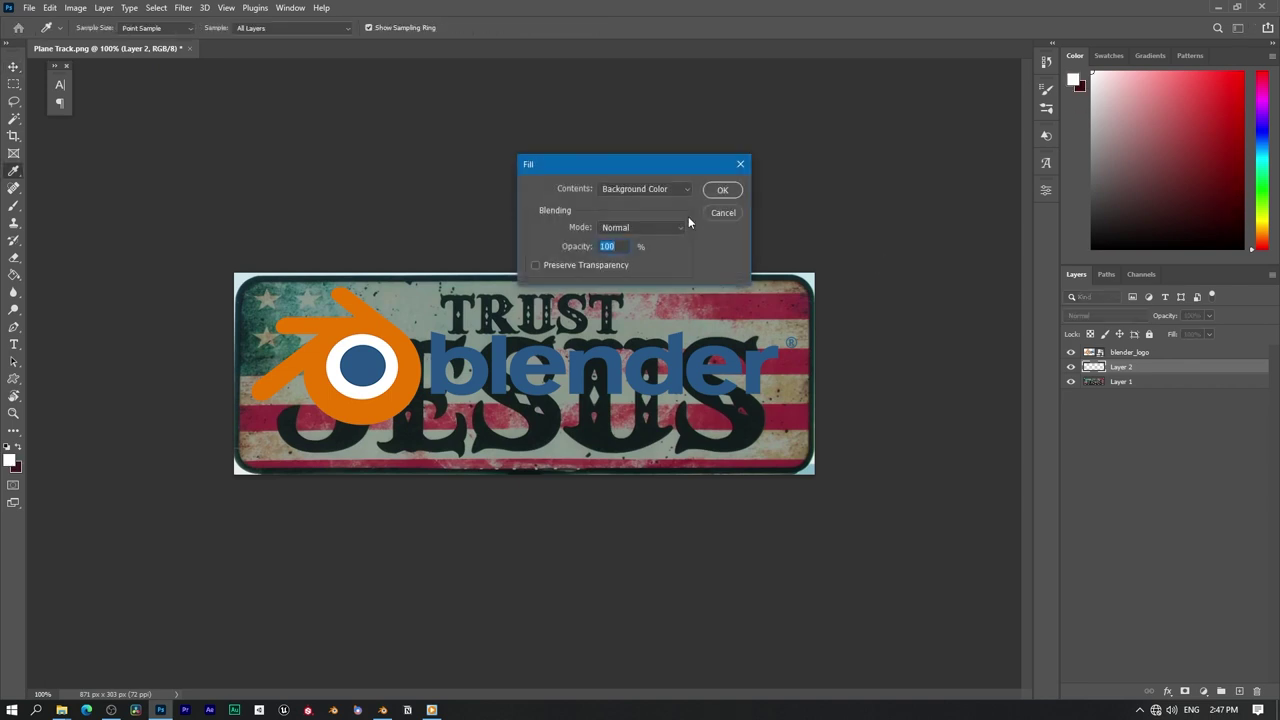
key("Return")
key("v")
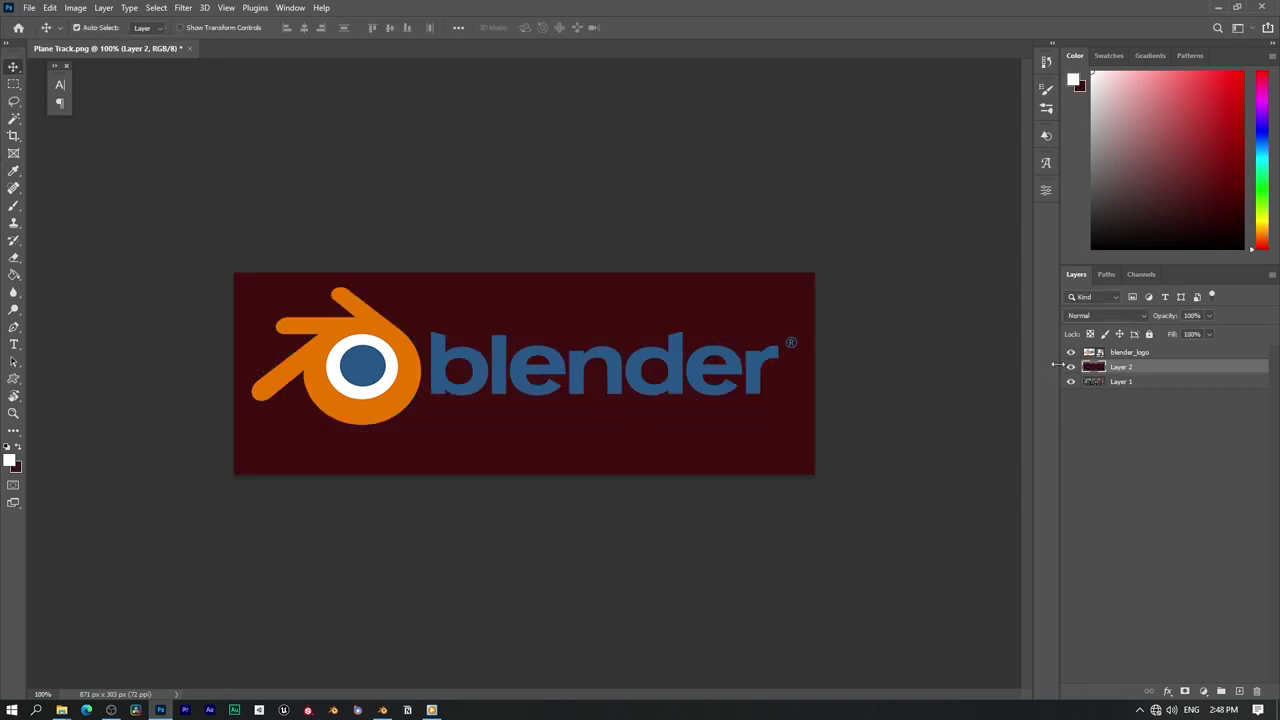
- Compare the artwork with the original sign by toggling the top two layers, and merge the maroon layer with blender_logo
left_click(1071, 352)
left_click(1071, 367)
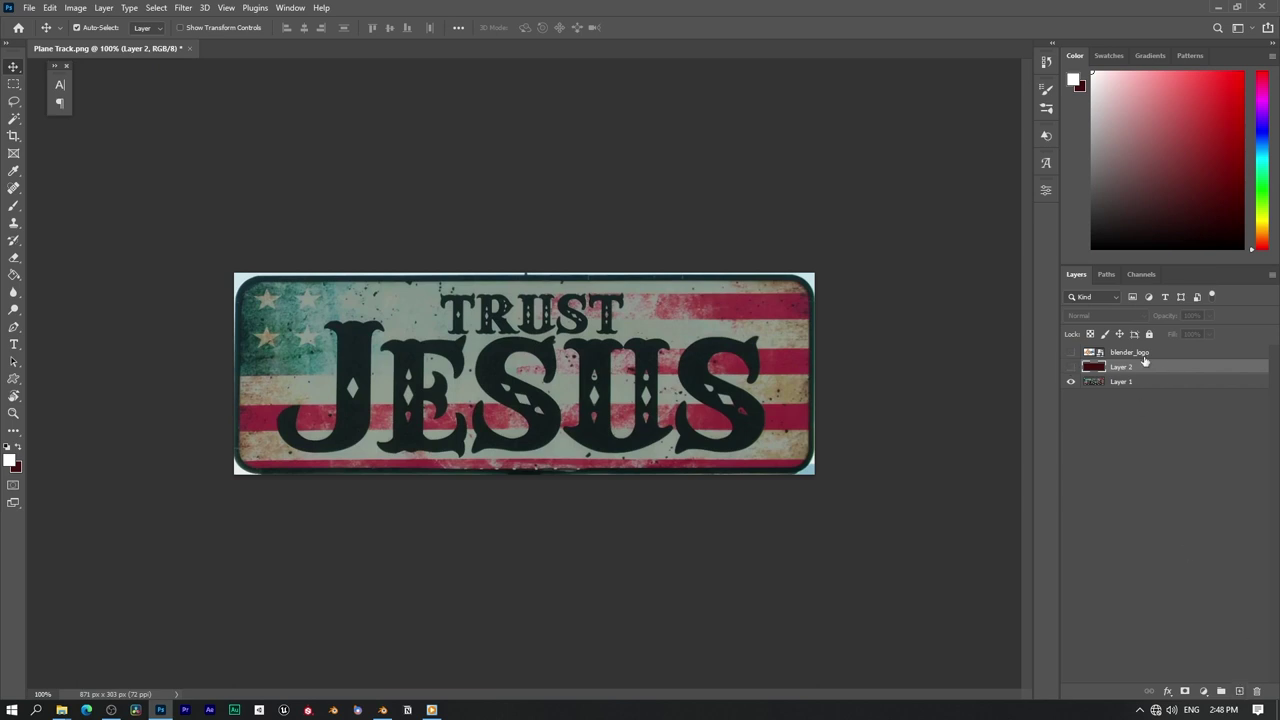
left_click(1155, 356, "shift")
left_click_drag(1072, 353, 1073, 366)
right_click(1156, 366)
left_click(1033, 530)
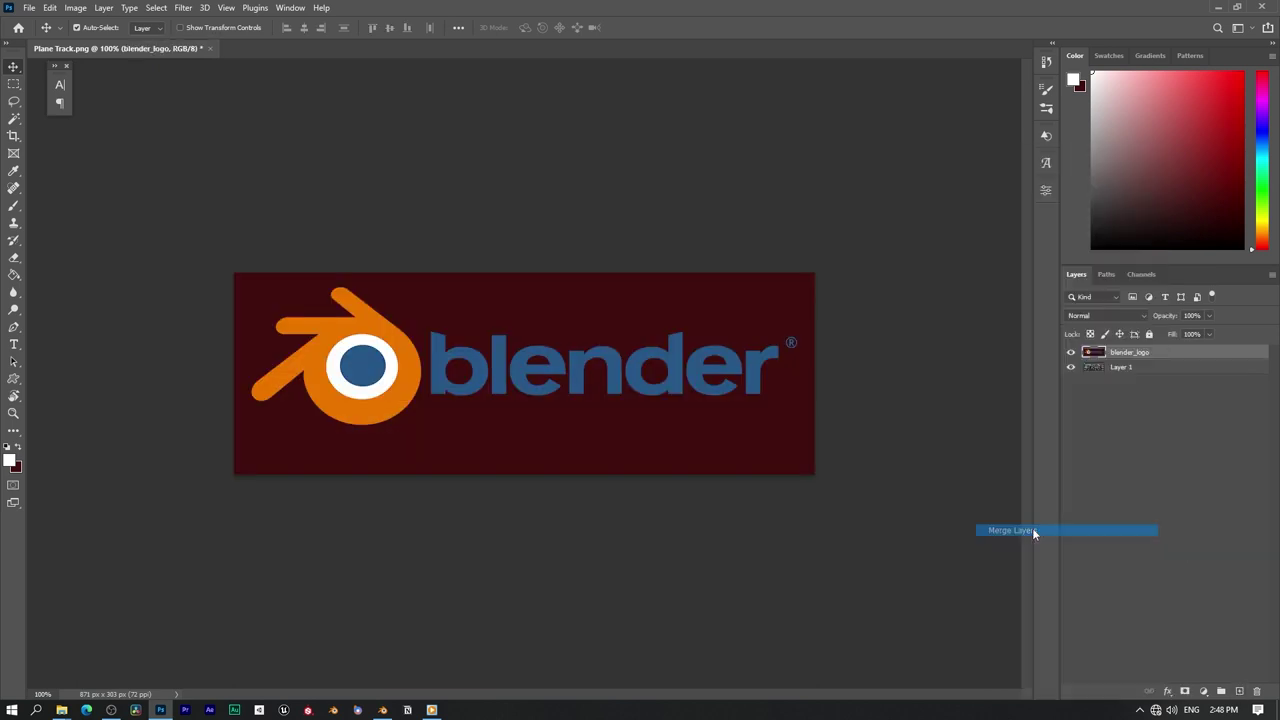
- Lower the merged blender_logo layer's opacity to 47% and fit its corners to the underlying sign
key("ctrl+t")
left_click_drag(1172, 316, 1119, 318)
left_click_drag(235, 274, 235, 274, "ctrl")
left_click_drag(814, 475, 815, 473, "ctrl")
left_click(660, 28)
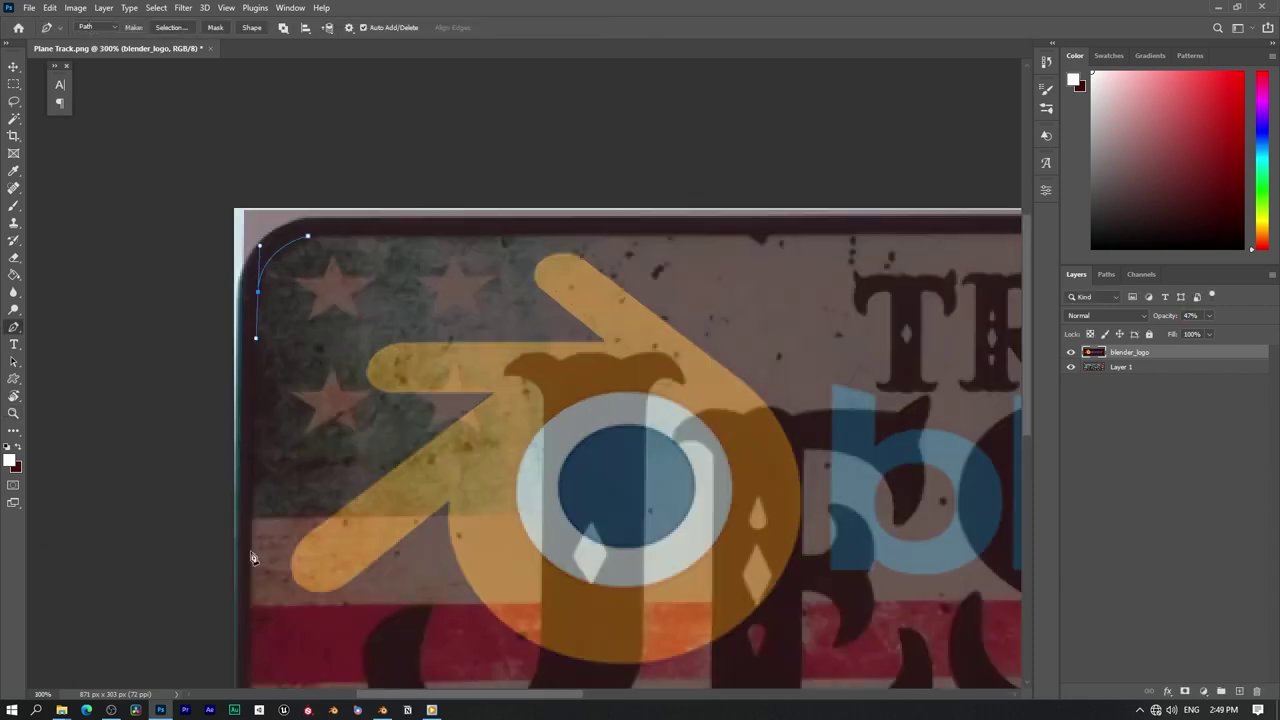
- Trace the inner edge of the sign's rounded border with the Pen tool and make an anti-aliased selection with a 1-pixel feather
scroll(372, 523, "down", 5)
left_click_drag(251, 518, 311, 519)
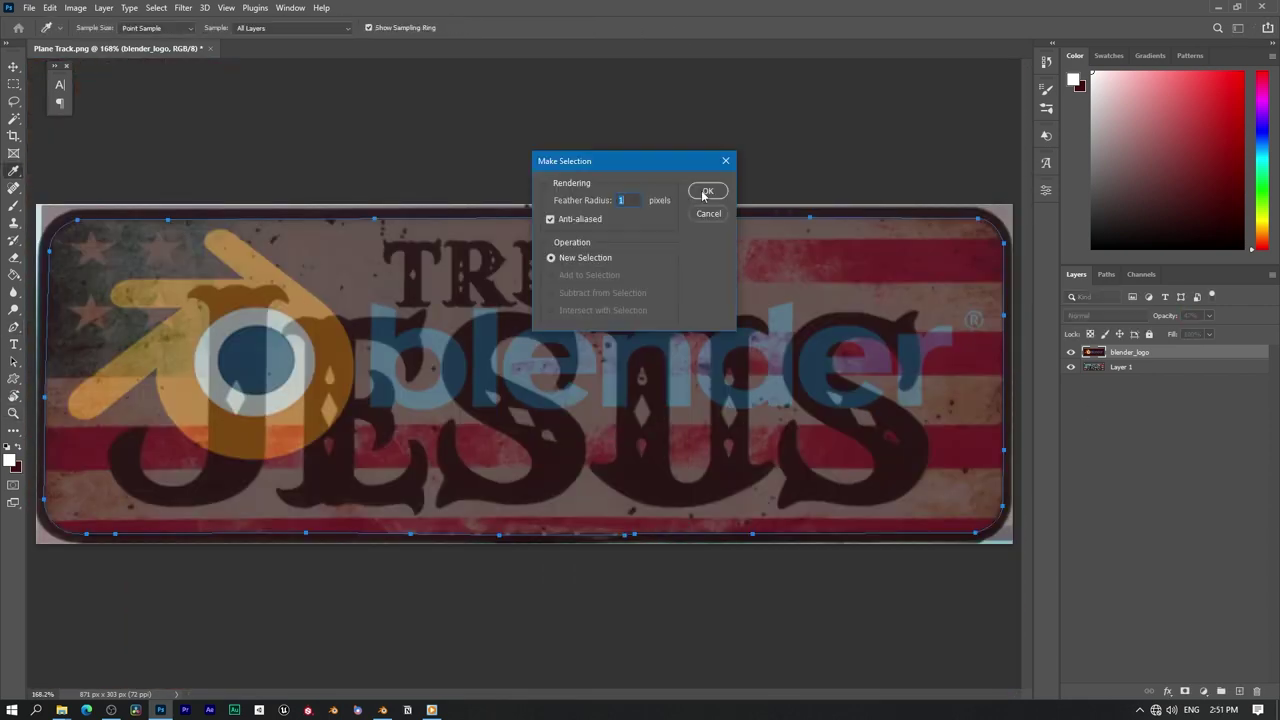
left_click(706, 192)
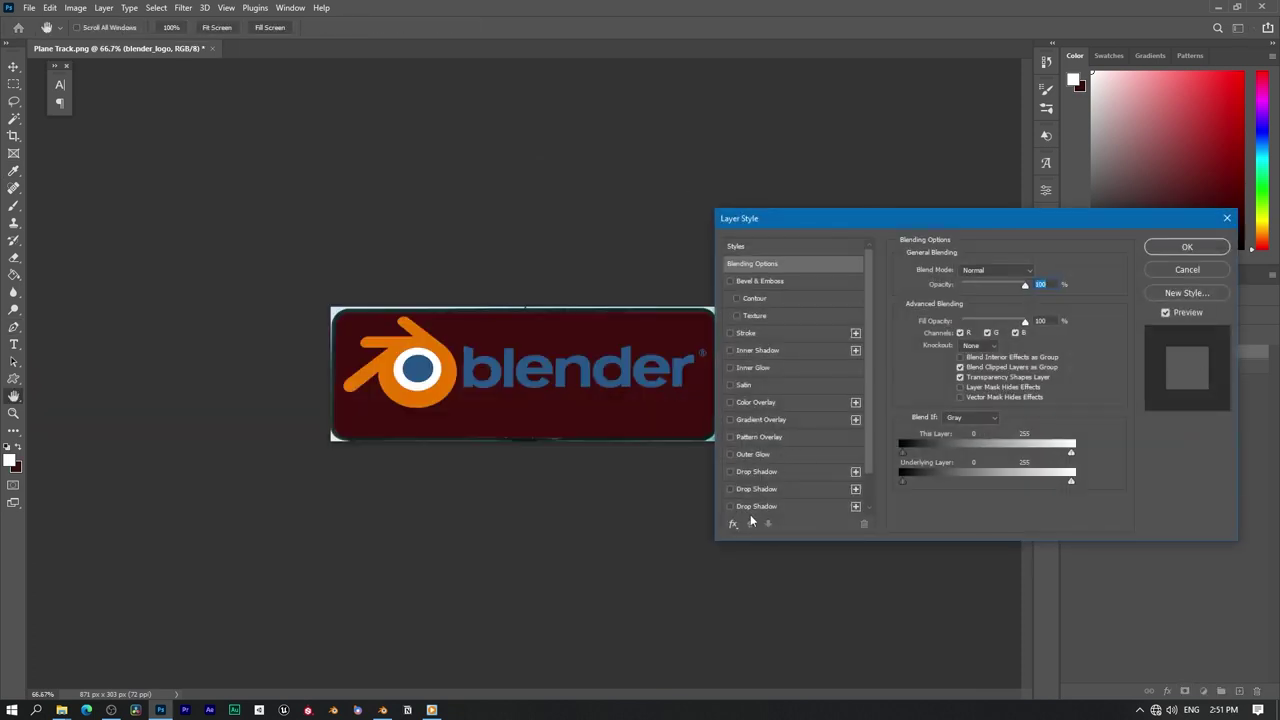
- Add a Multiply inner shadow with 89% opacity, 1 px distance and 16 px size to blender_logo, and apply Gaussian Blur
left_click(757, 350)
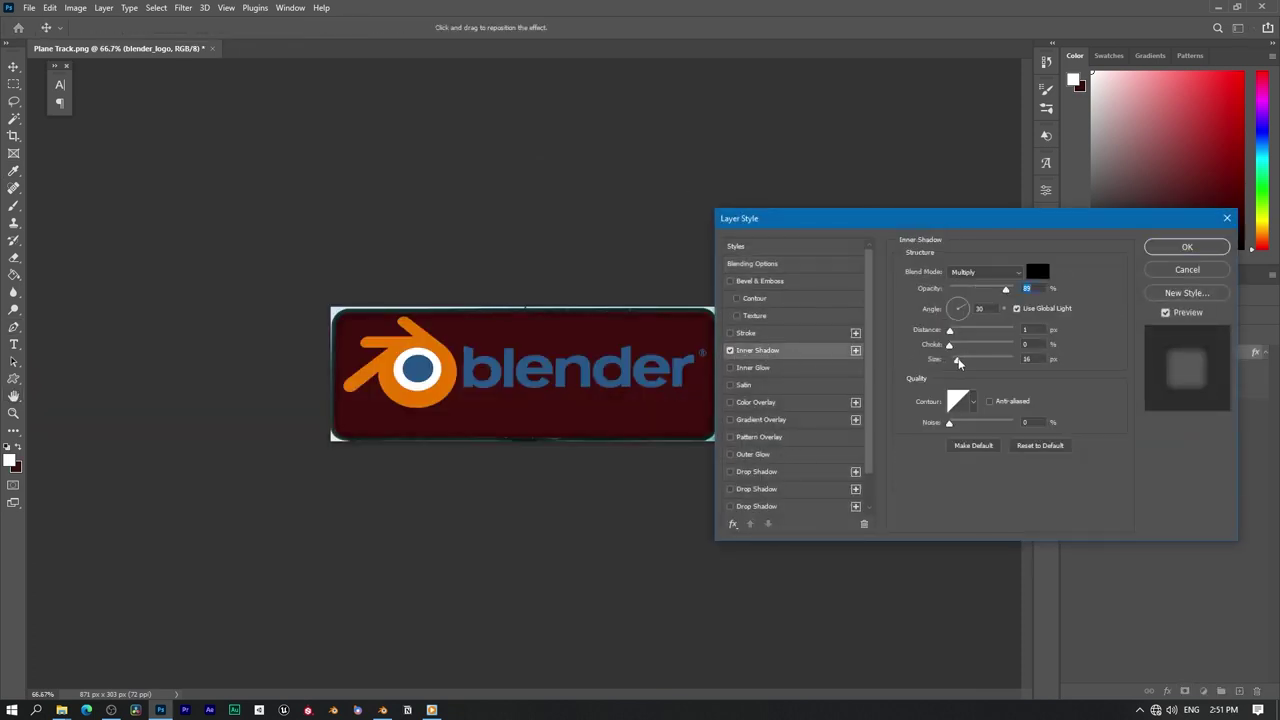
key("Return")
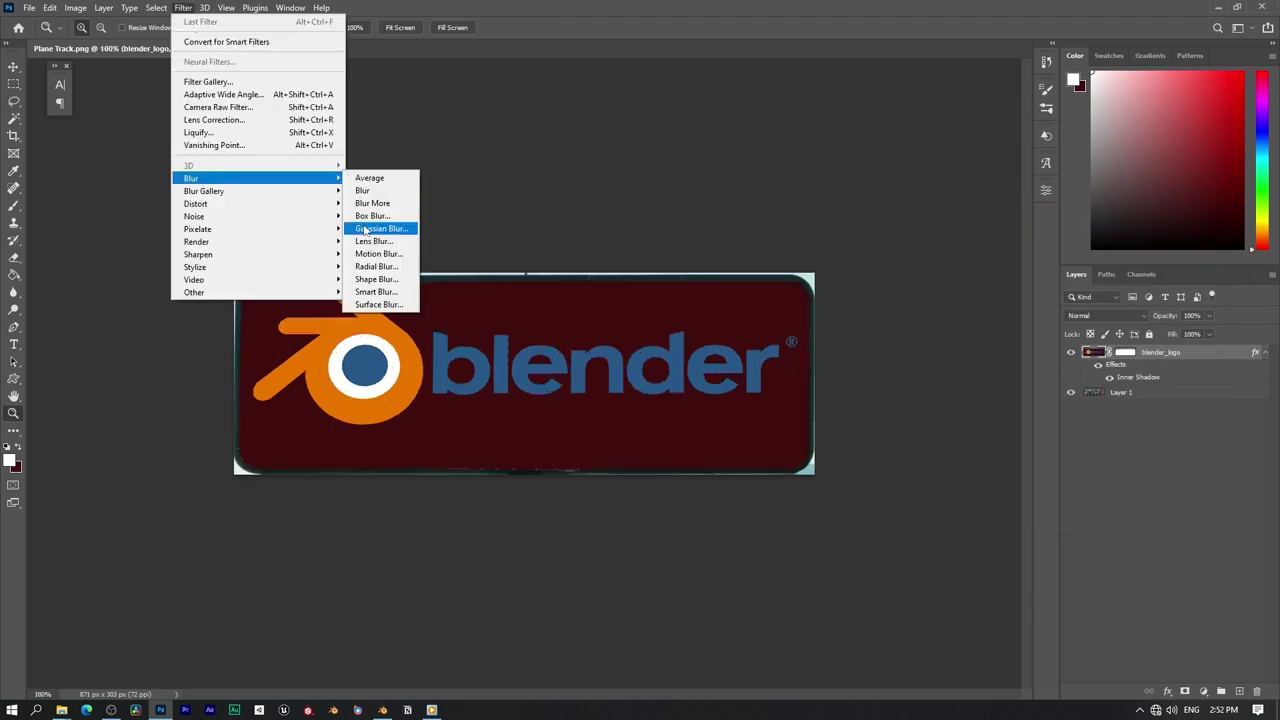
left_click(380, 229)
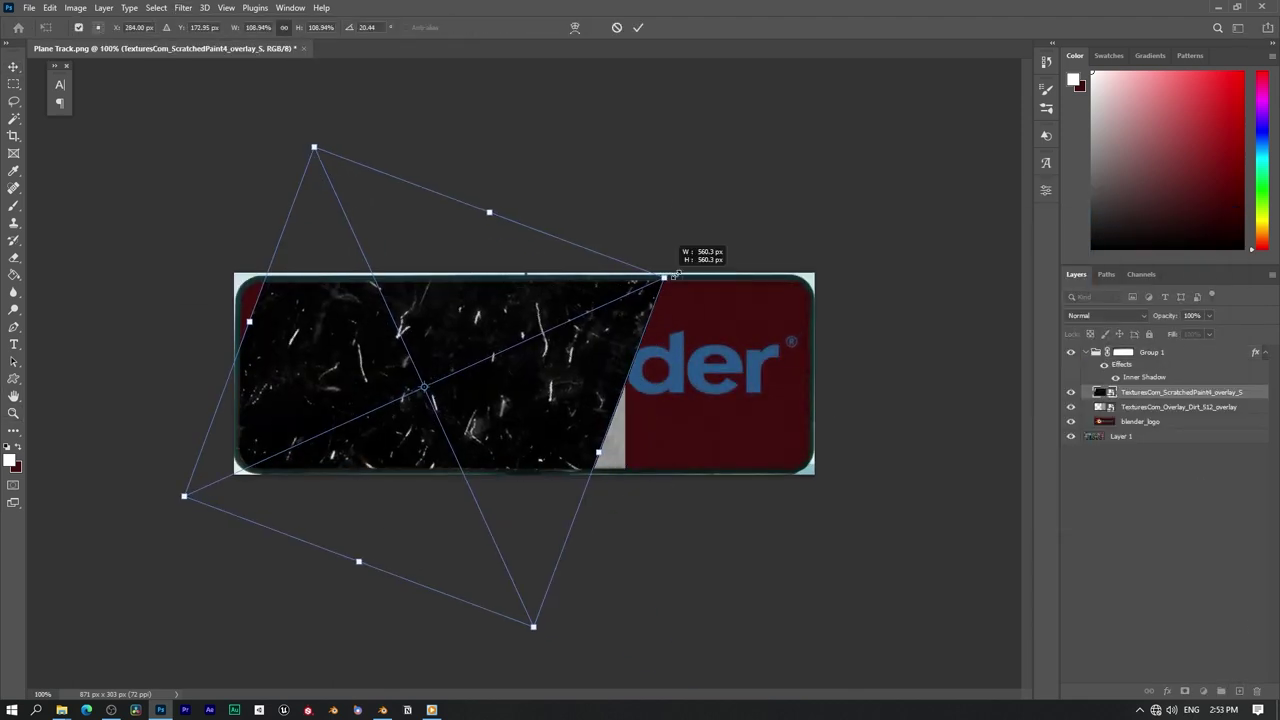
- Blend the scratched-paint overlay as Lighten at 37% opacity and duplicate the dirt overlay twice to cover the whole sign
left_click(1076, 417)
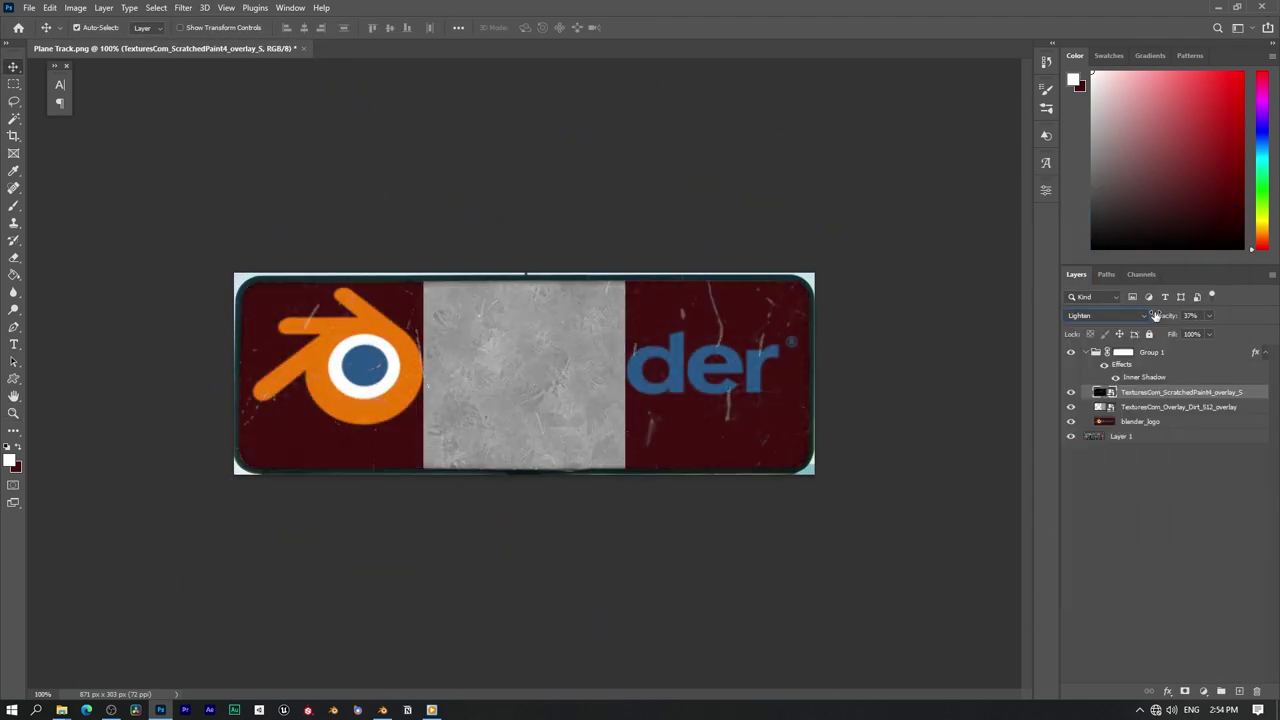
left_click(1165, 407)
left_click_drag(337, 379, 539, 381, "alt")
left_click_drag(524, 380, 726, 377, "alt")
- Merge the three dirt overlay layers into one, change the merged layer's blend mode and reduce its opacity
left_click(1180, 436, "shift")
right_click(1190, 421)
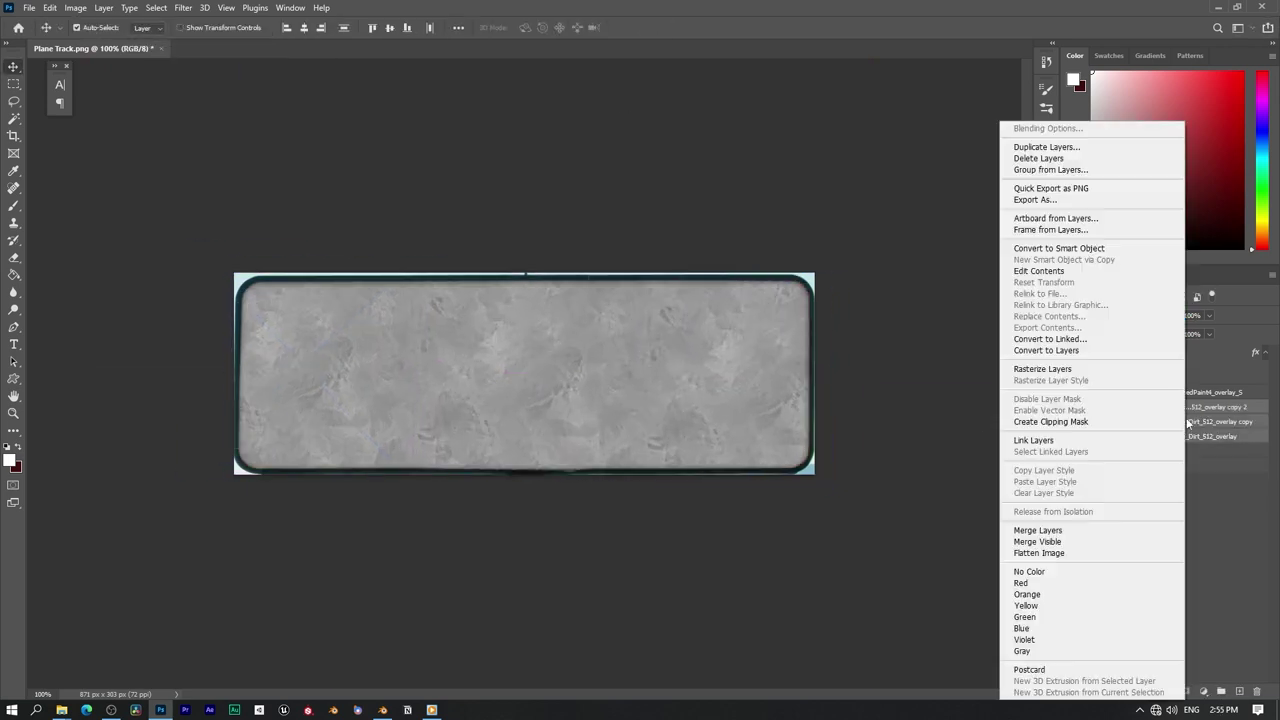
left_click(1032, 531)
left_click(1105, 316)
left_click(1085, 367)
left_click_drag(1176, 316, 1125, 317)
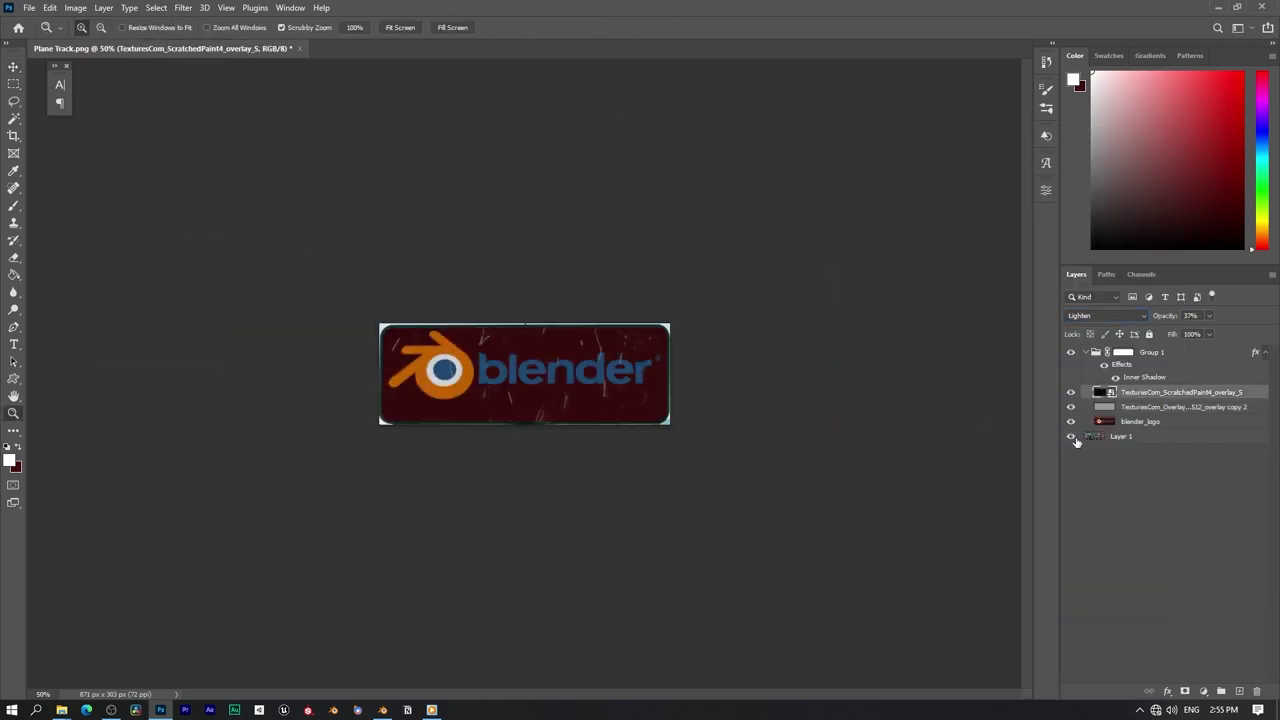
- Hide the original sign in Layer 1, leaving only the new Blender artwork on a transparent background
left_click(1072, 437)
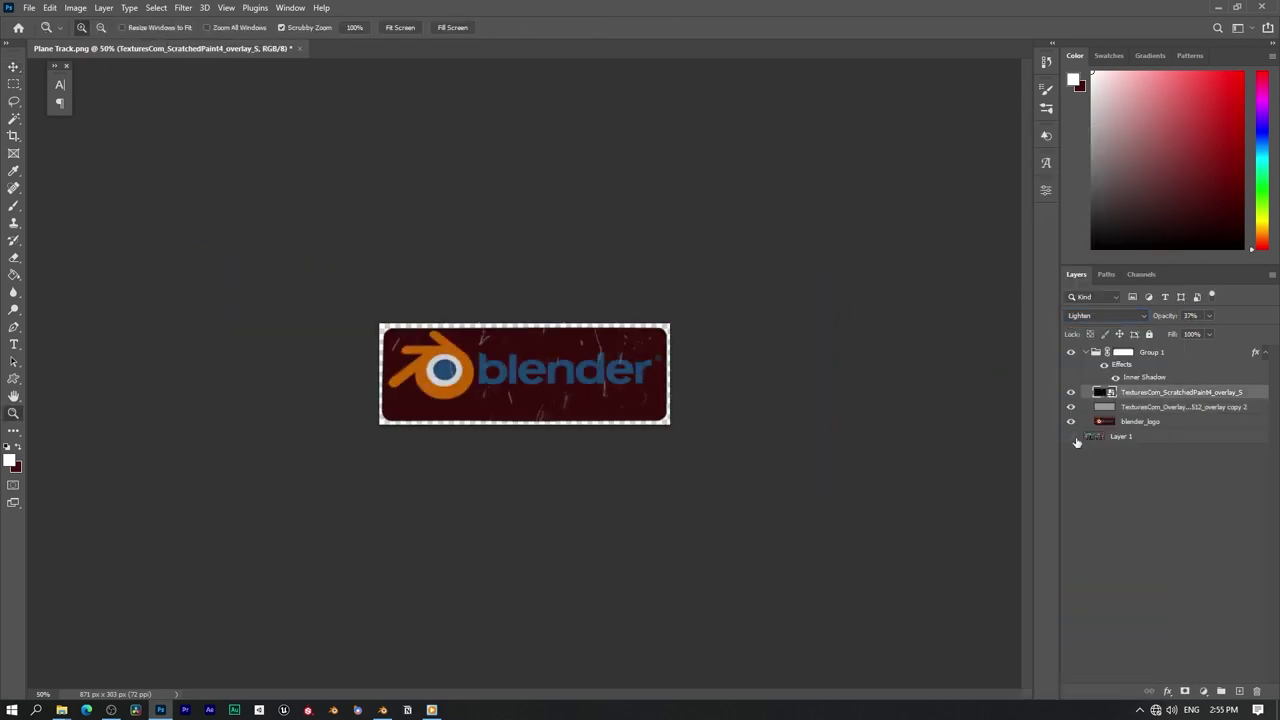
left_click(577, 414)
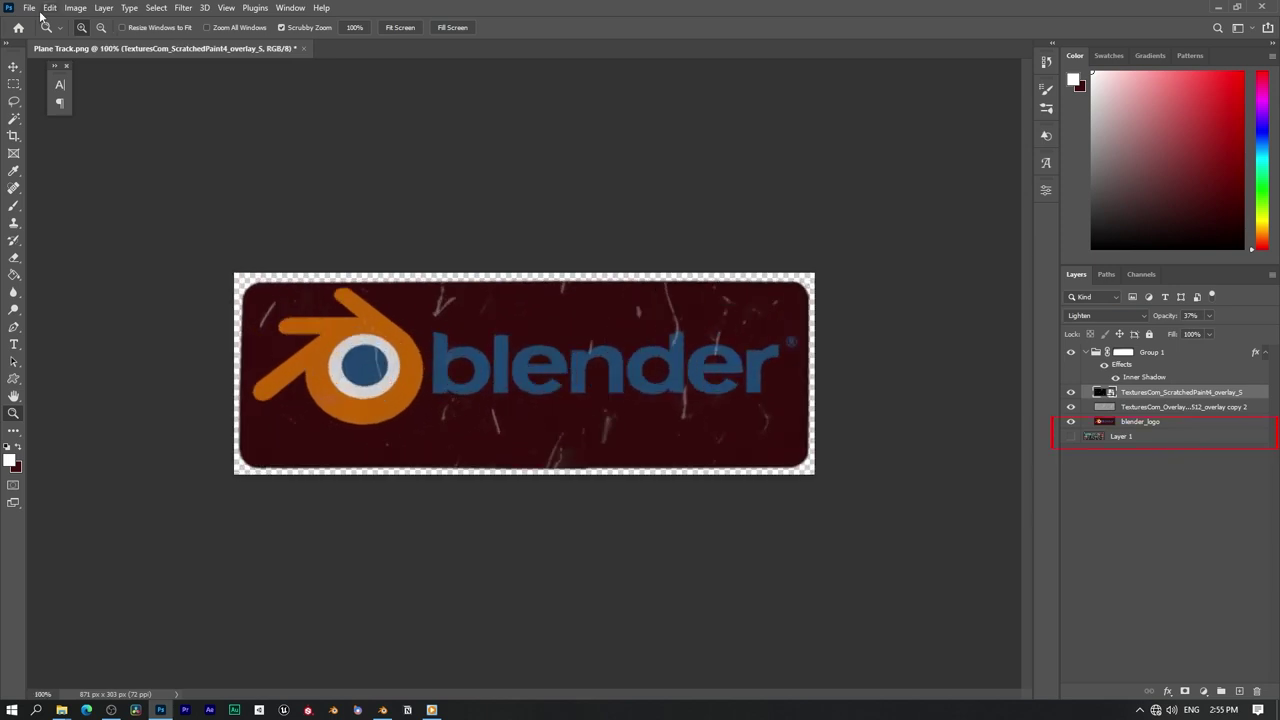
- Save the sign artwork as a PNG over the existing Plane Track.png, and also save it as Plane Track.psd in the same folder
left_click(46, 8)
mouse_move(29, 8)
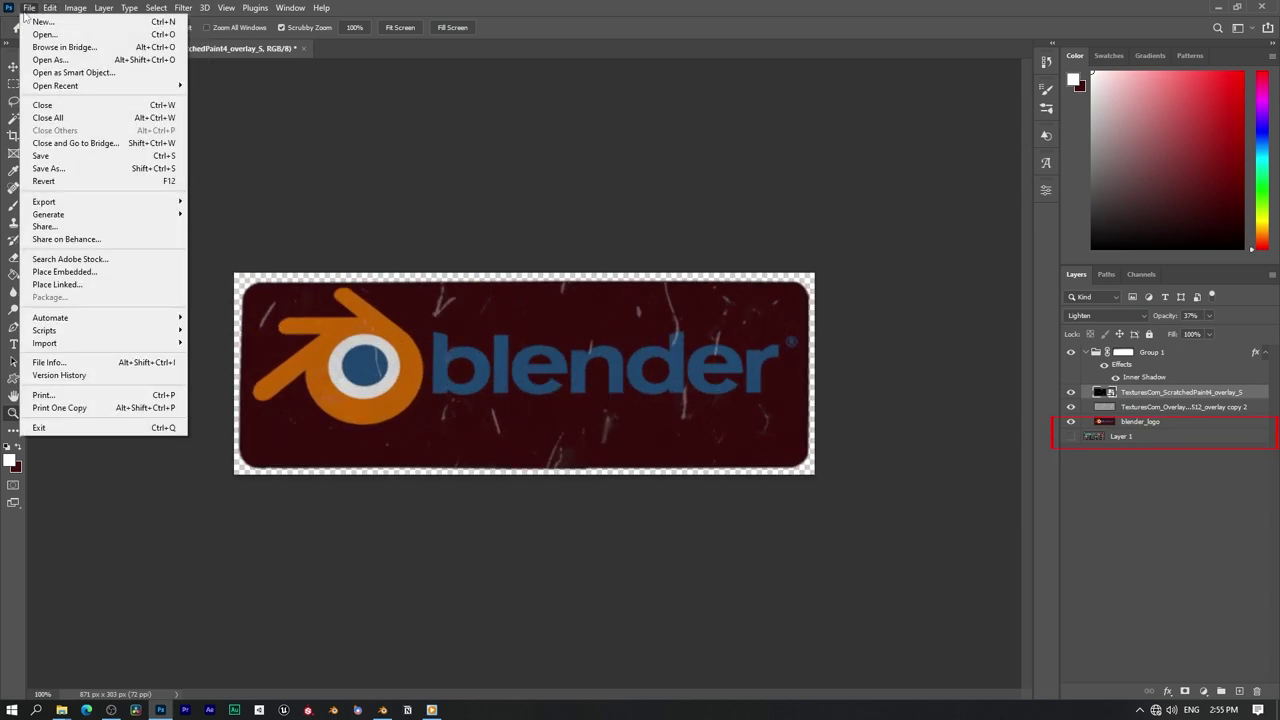
left_click(38, 157)
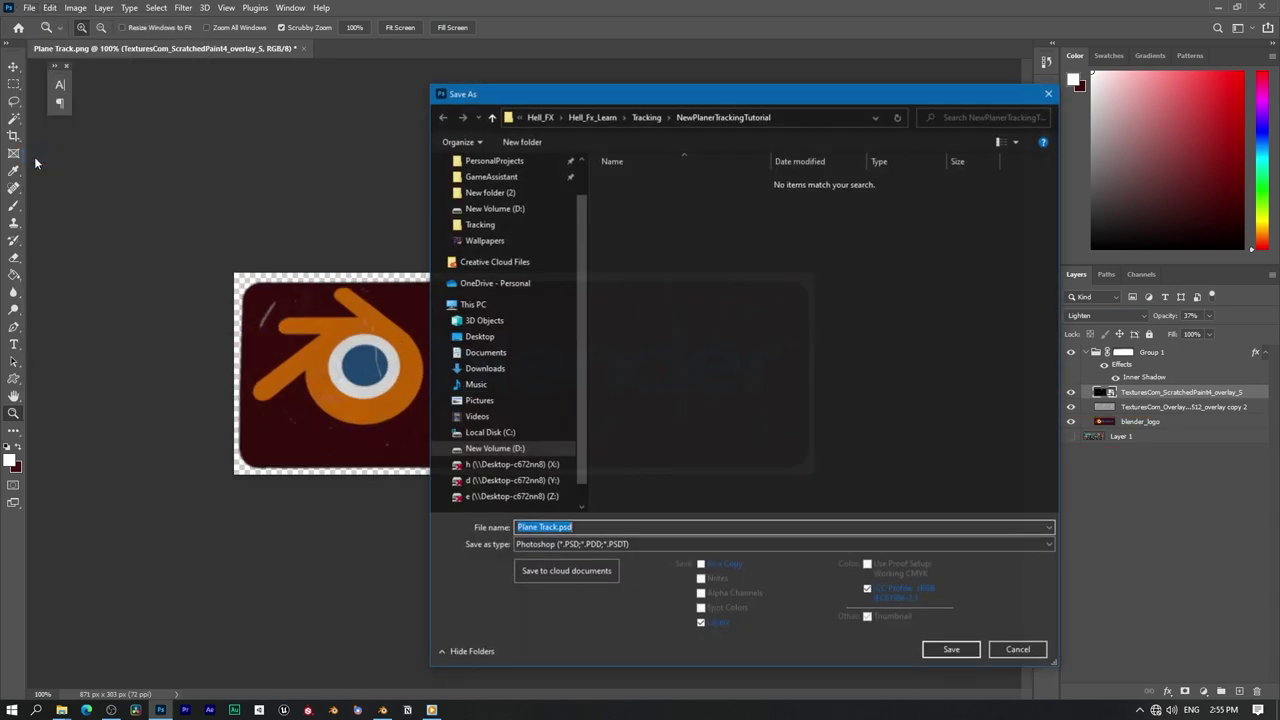
left_click(632, 544)
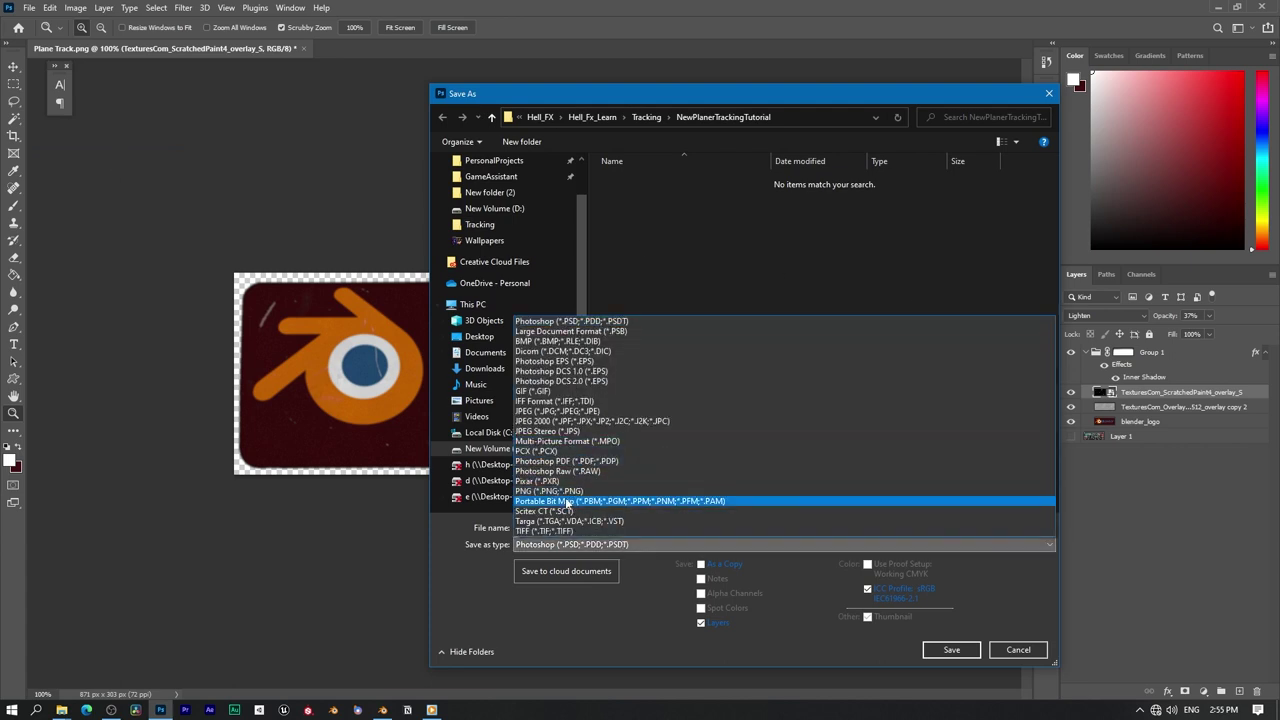
left_click(565, 491)
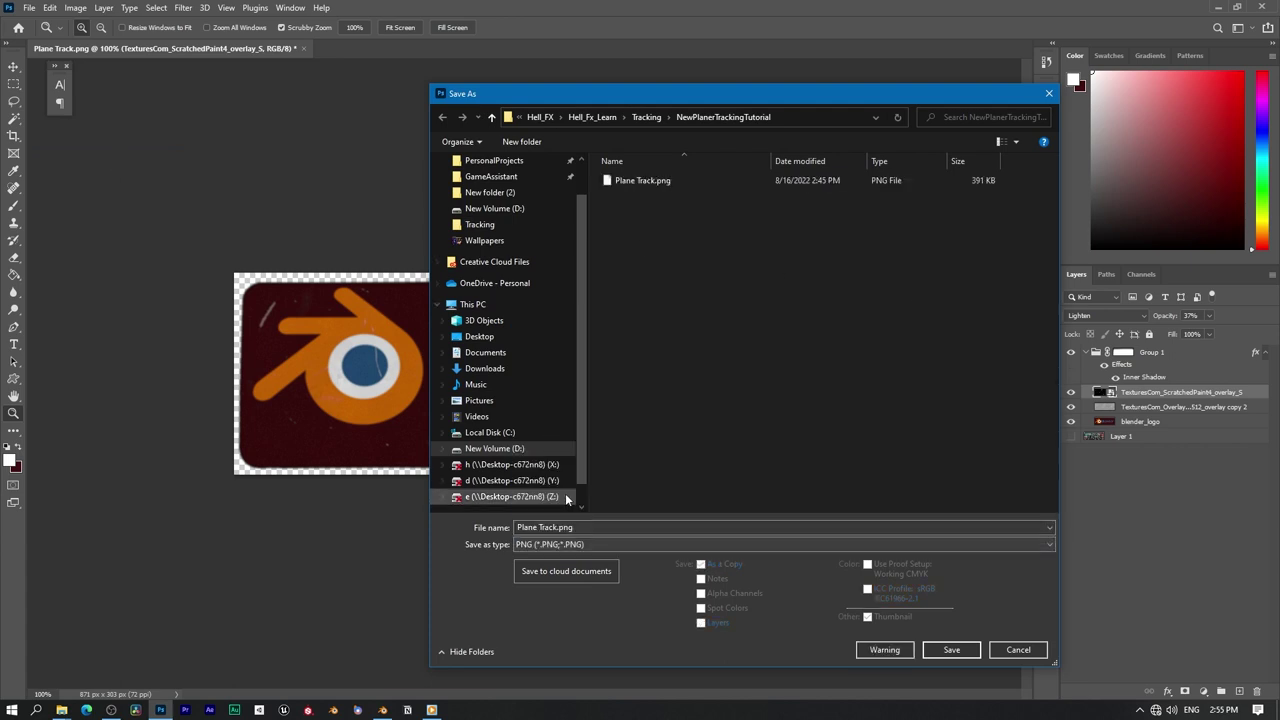
left_click(648, 185)
left_click(951, 650)
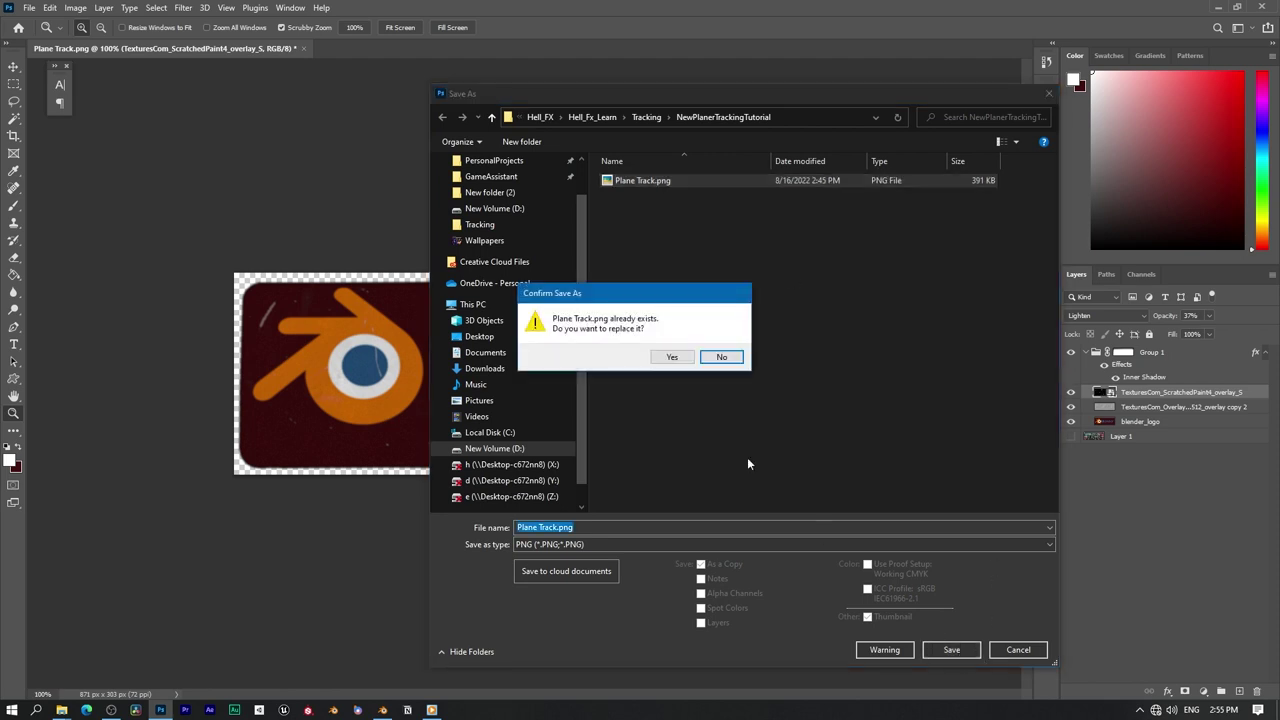
left_click(684, 359)
left_click(714, 210)
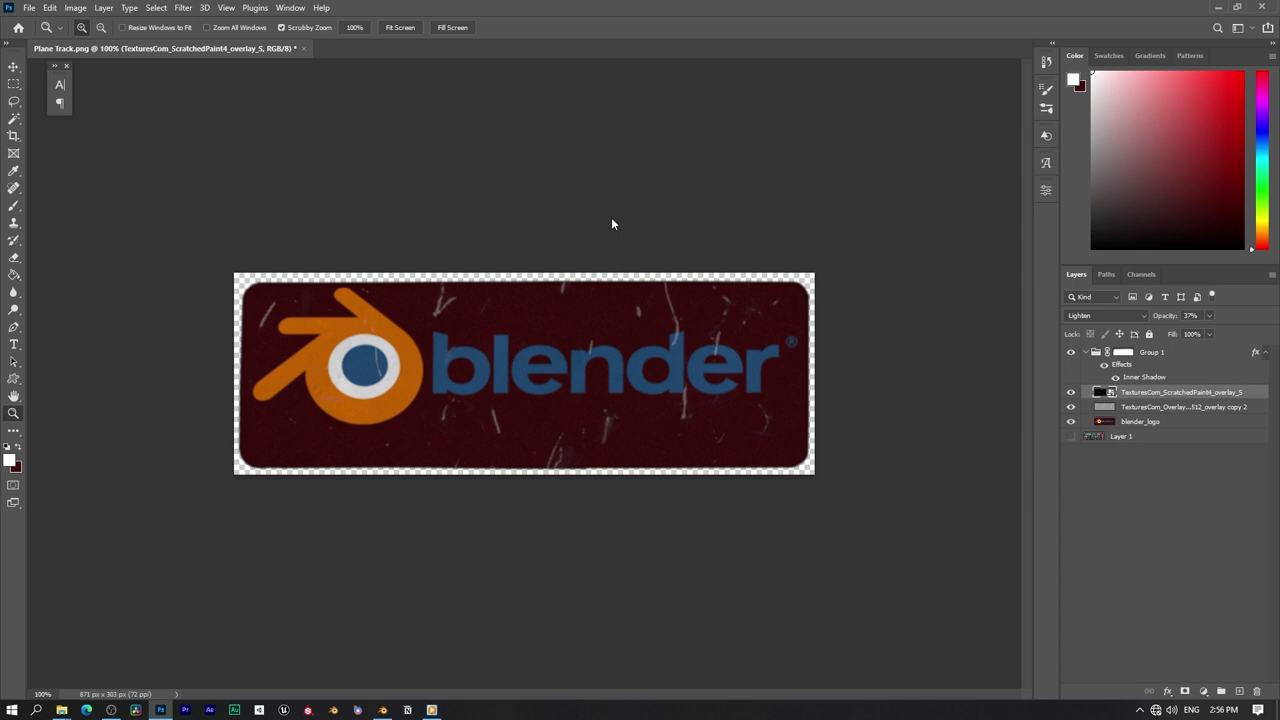
key("ctrl+shift+s")
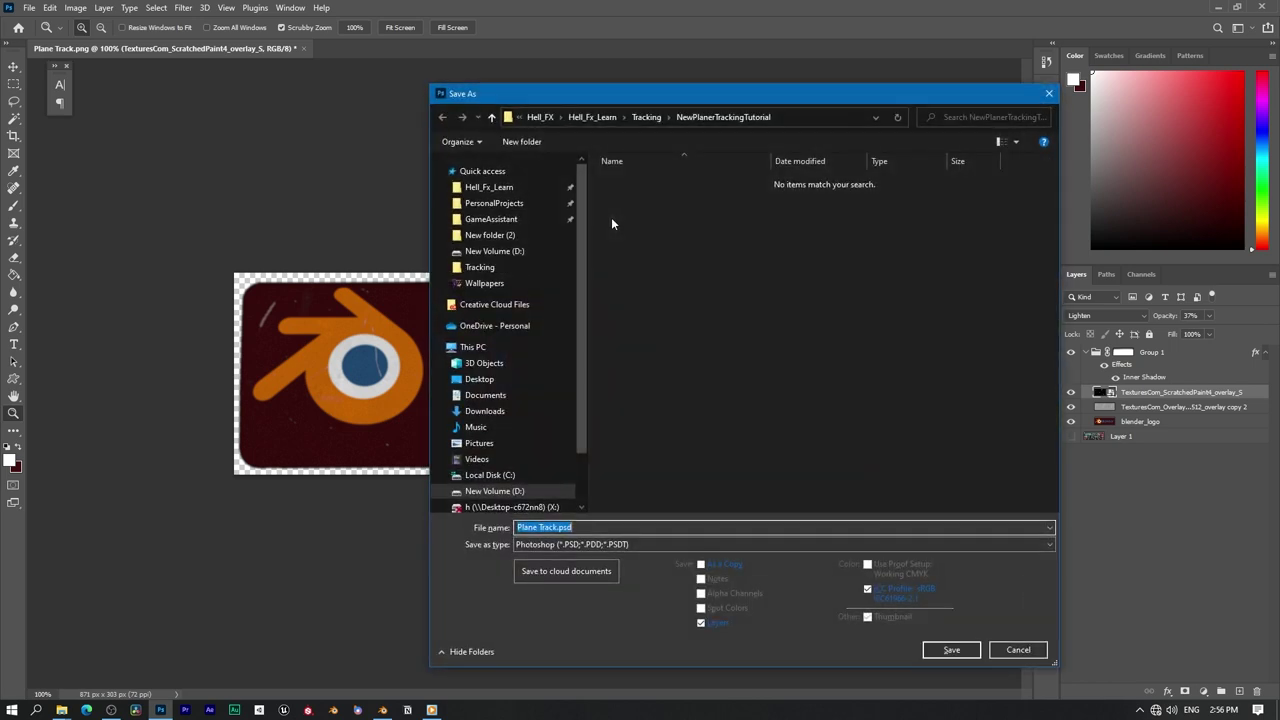
left_click(950, 650)
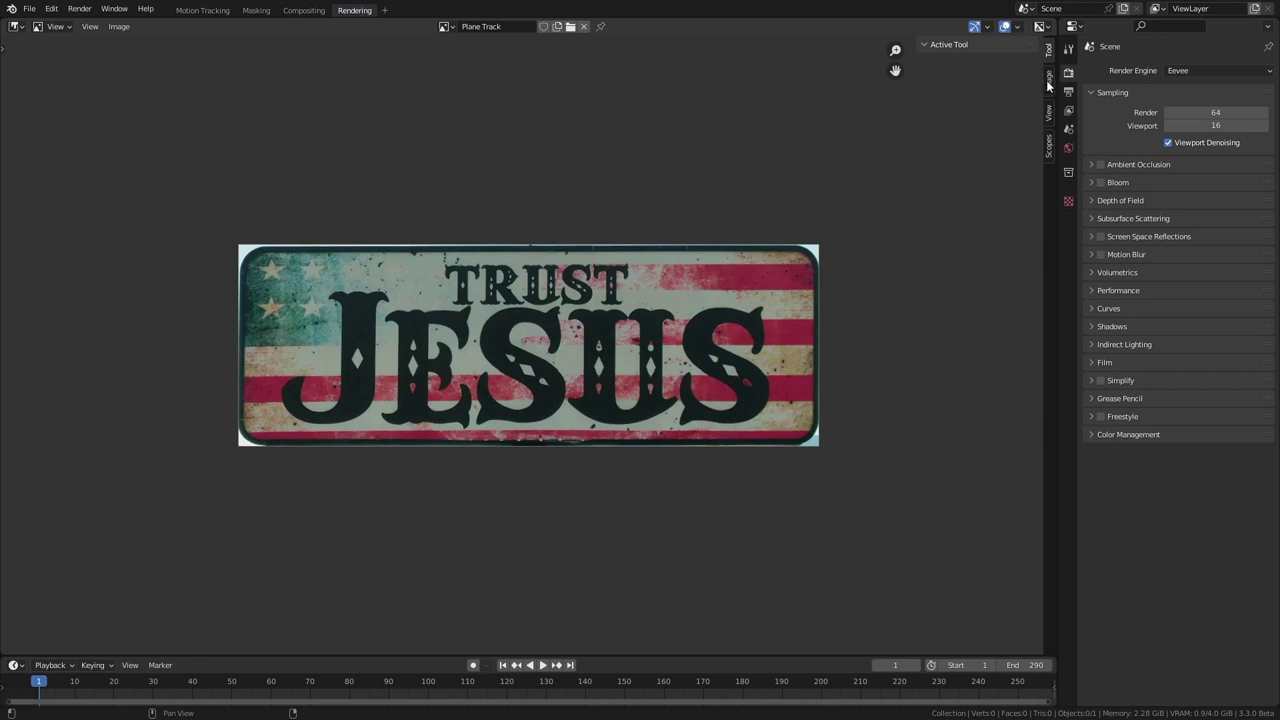
- Switch to Blender, reload the Plane Track image from disk, and scrub the tracked billboard footage to frame 40 to check the new artwork
left_click(1048, 82)
left_click(1013, 85)
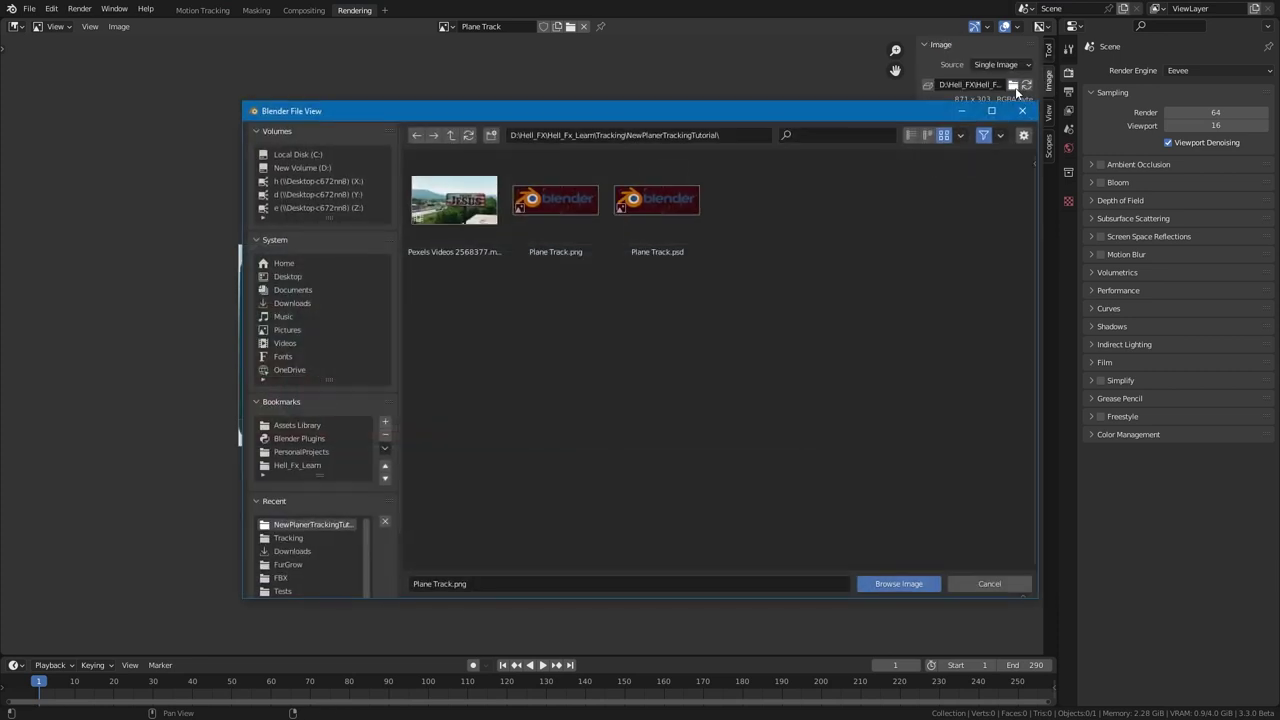
left_click(1026, 113)
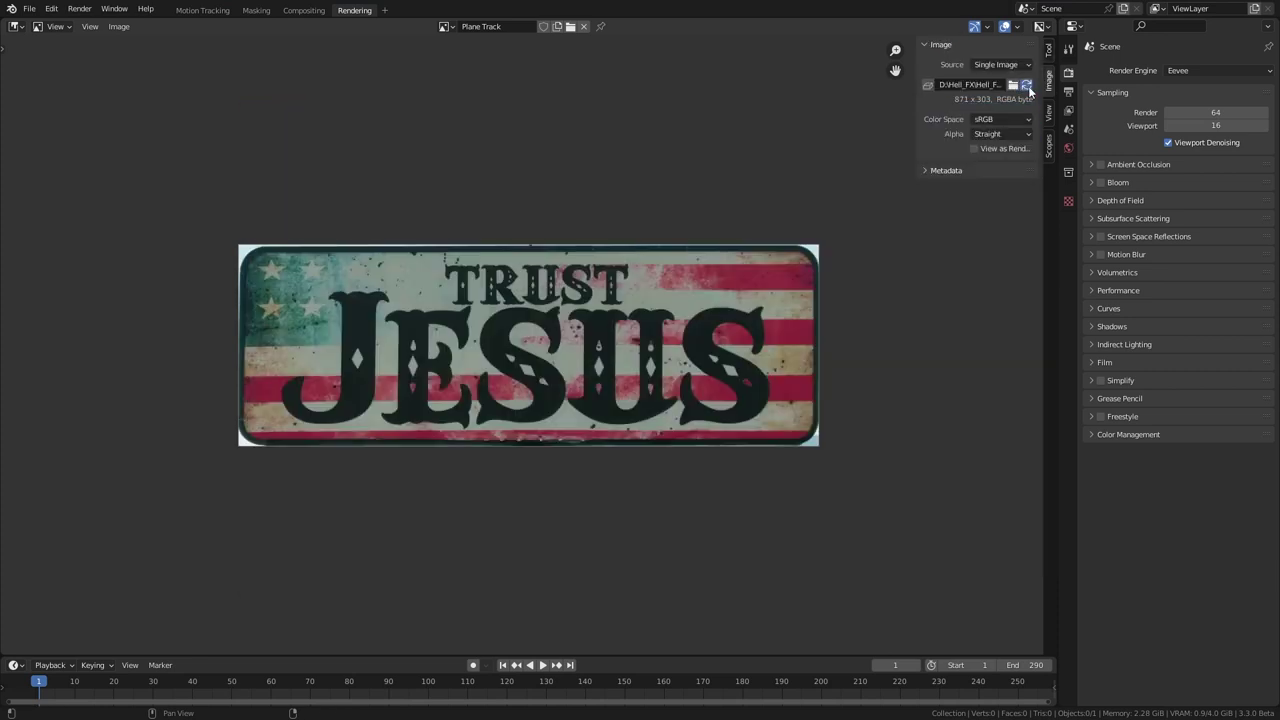
left_click(1027, 86)
left_click(205, 10)
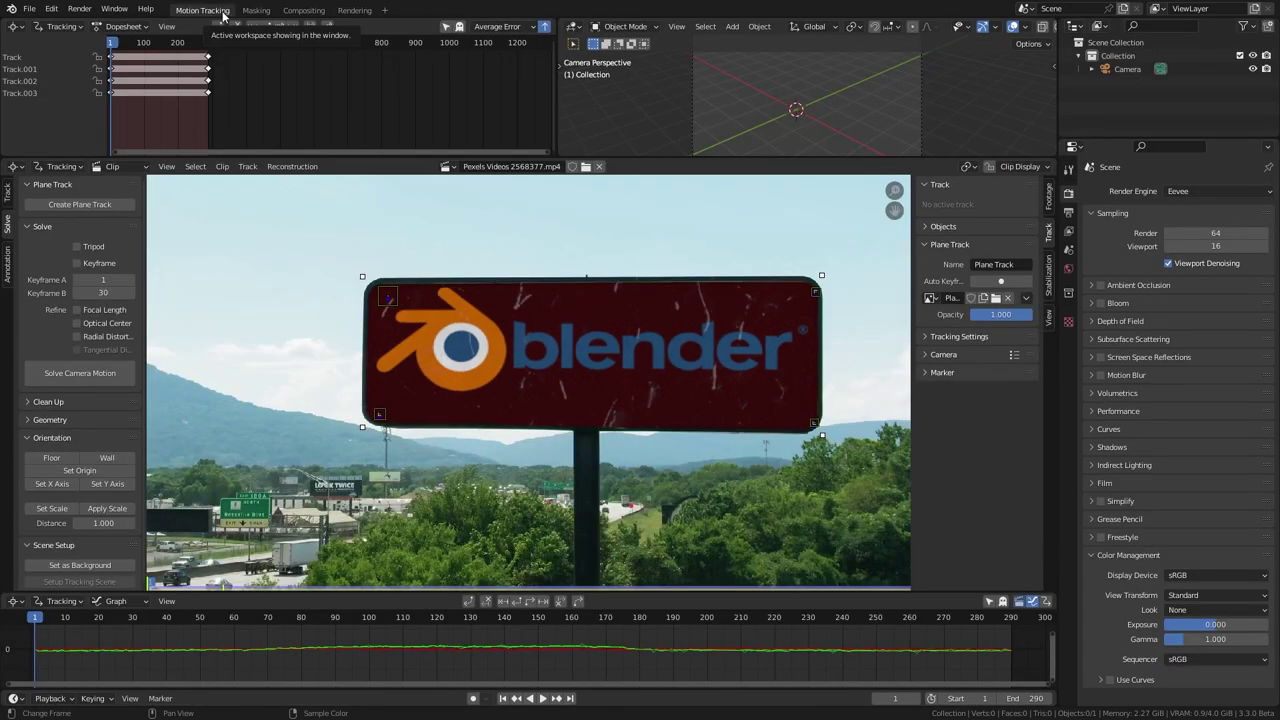
left_click_drag(36, 620, 169, 621)
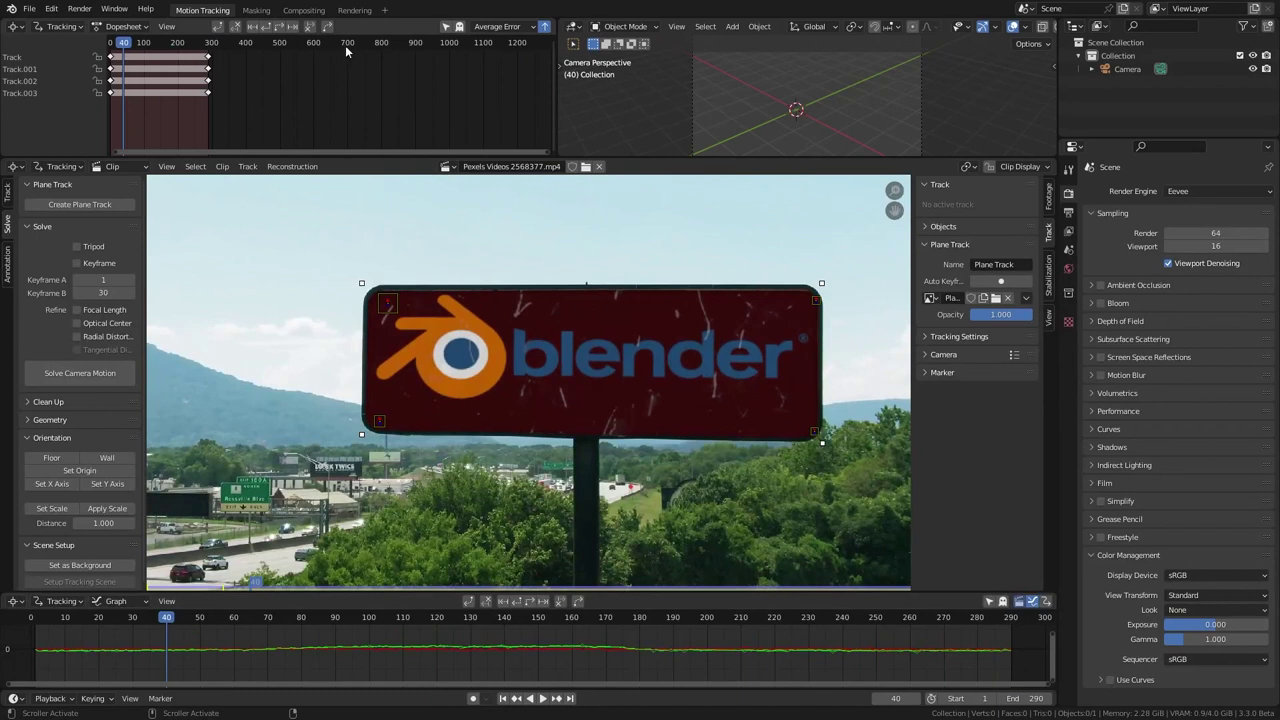
- Enable nodes in a maximized compositing node editor and delete the Render Layers node
left_click(304, 10)
key("ctrl+space")
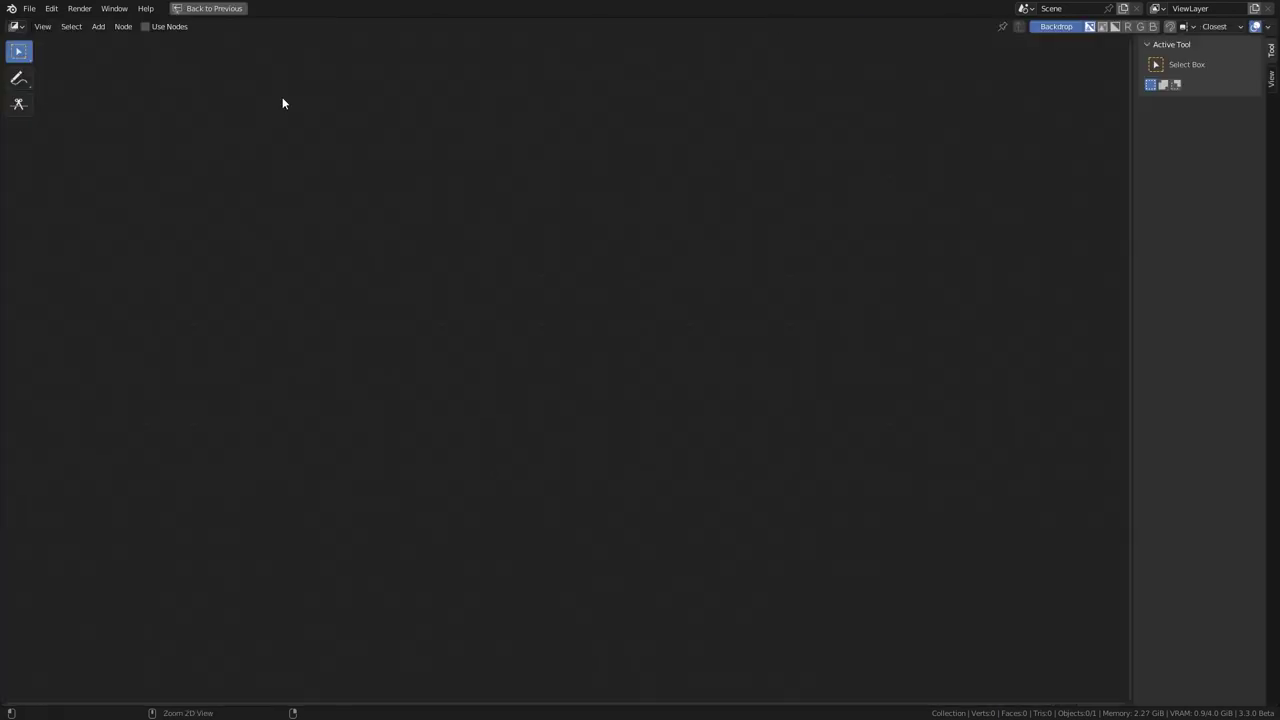
left_click(147, 27)
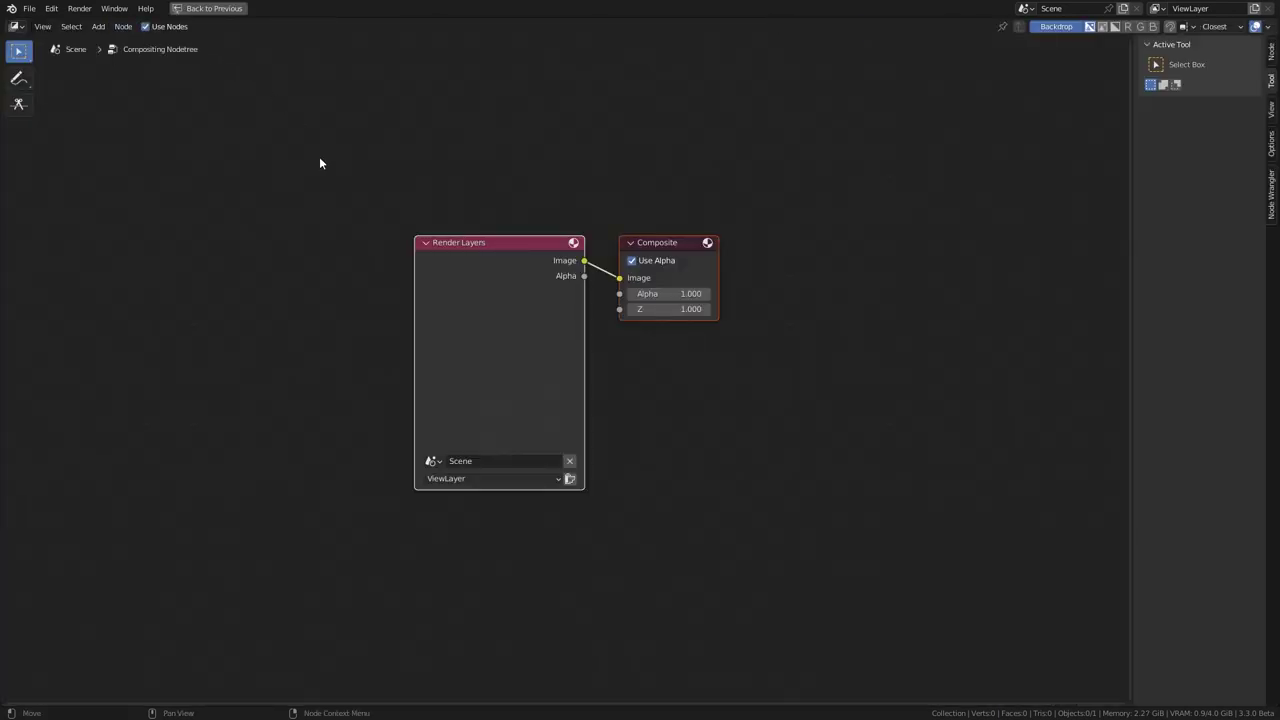
key("n")
left_click(530, 264)
key("g")
left_click(171, 192)
key("x")
- Add a Movie Clip input node loaded with Pexels Videos 2568377.mp4 on the far side from the Composite node
key("shift+a")
mouse_move(206, 308)
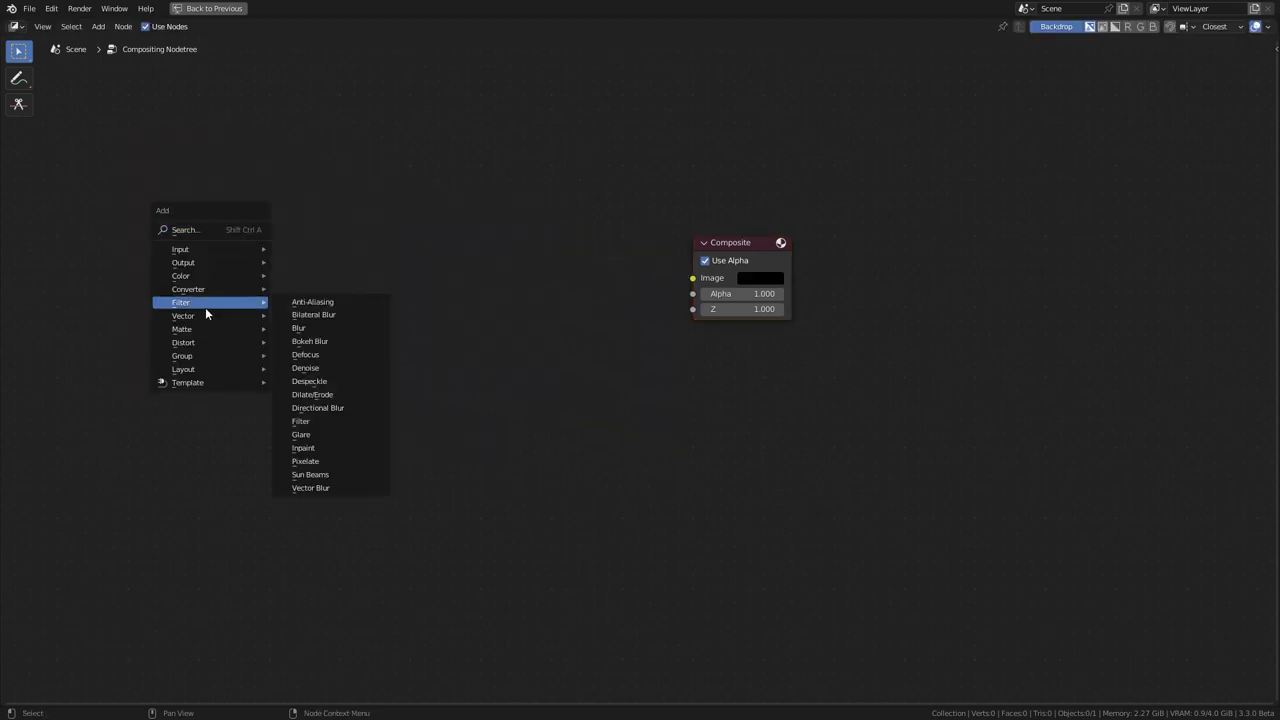
mouse_move(205, 249)
left_click(306, 318)
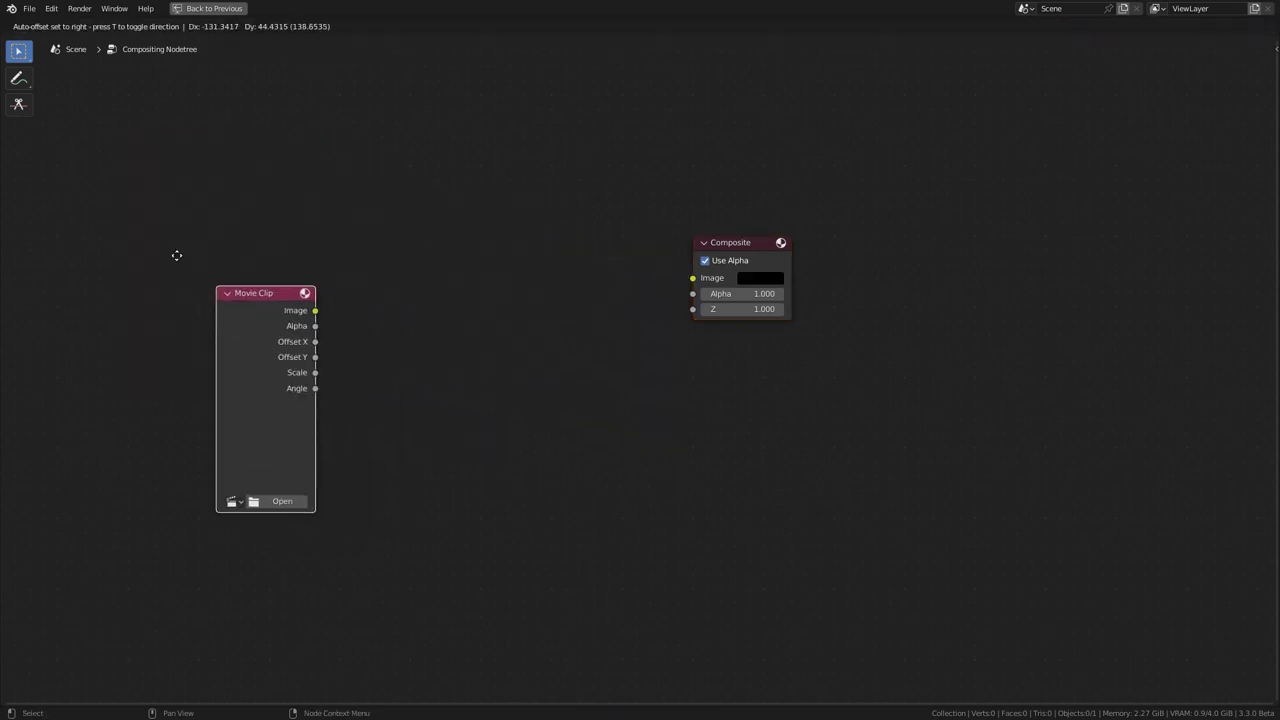
left_click(99, 162)
left_click(155, 408)
left_click(174, 430)
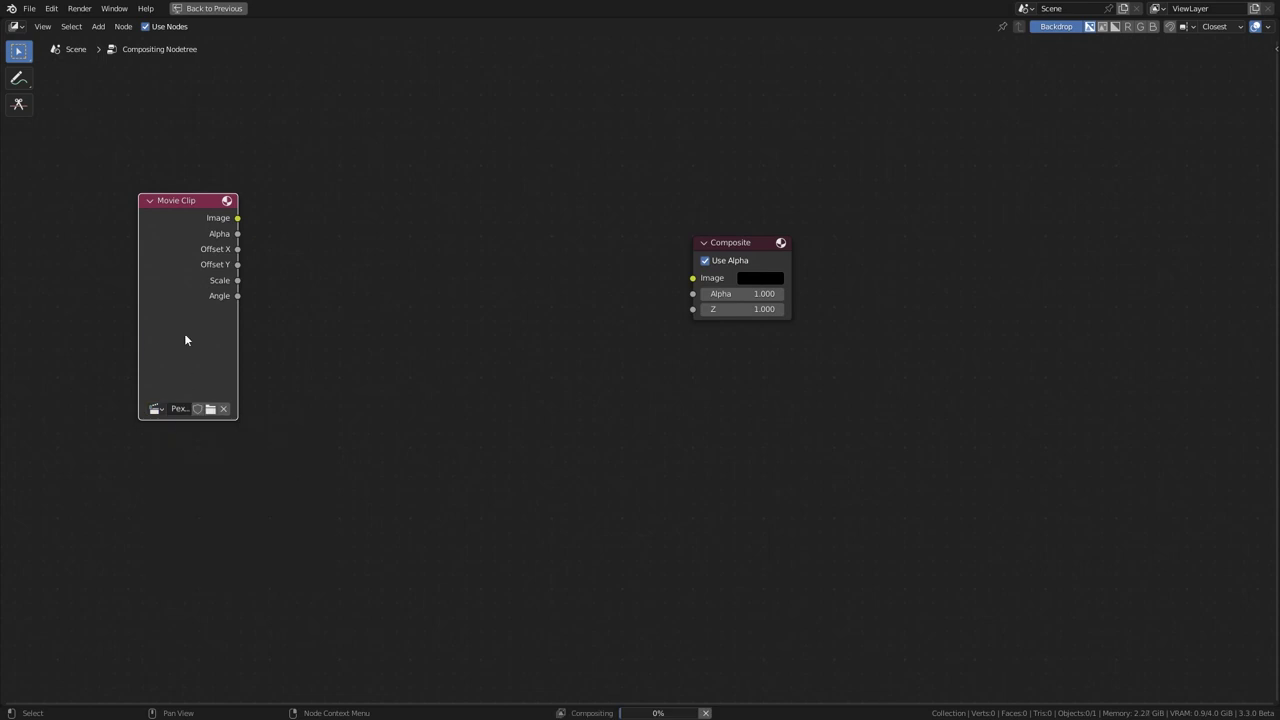
left_click_drag(186, 340, 142, 296)
- Preview the movie clip through a Viewer node and add a reroute that feeds its image to both the Composite and Viewer nodes
left_click_drag(740, 252, 1022, 222)
left_click(183, 180, "ctrl+shift")
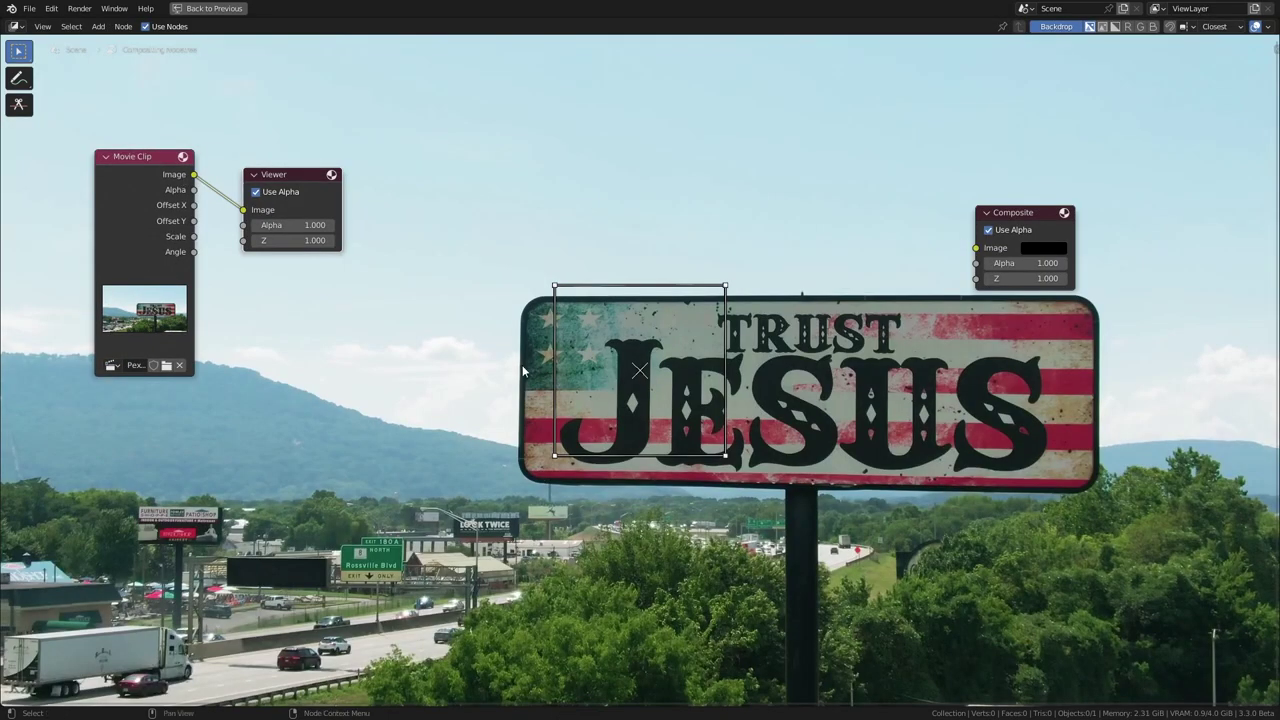
key("v")
key("v")
left_click_drag(327, 196, 1143, 303)
right_click_drag(916, 271, 917, 326, "shift")
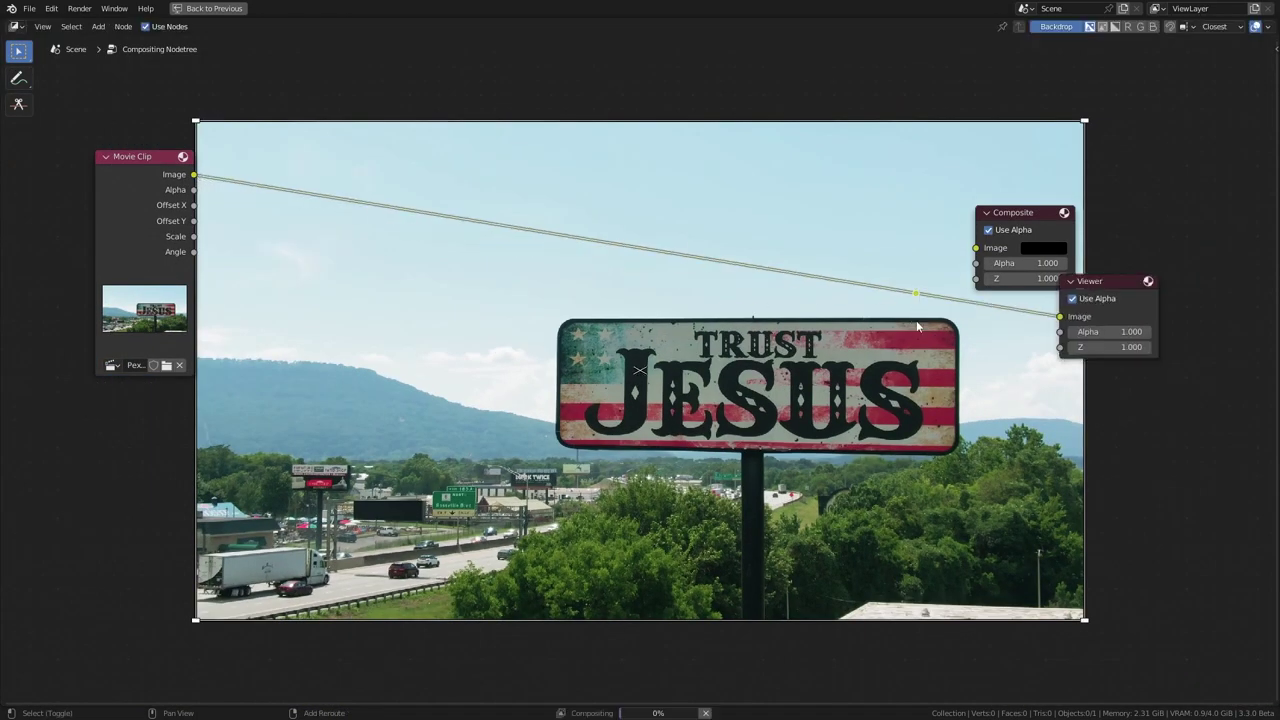
mouse_move(918, 294)
left_mouse_down()
mouse_move(976, 247)
mouse_move(1169, 172)
left_mouse_up()
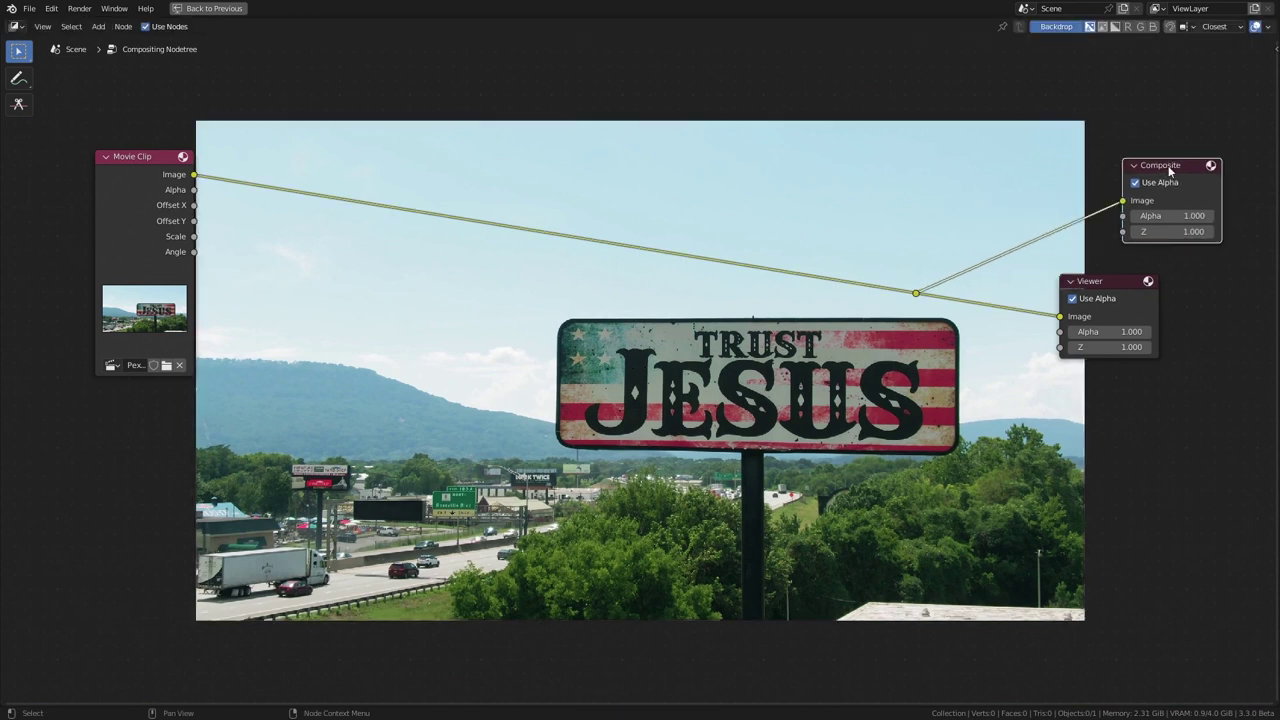
left_click_drag(1110, 286, 1183, 258)
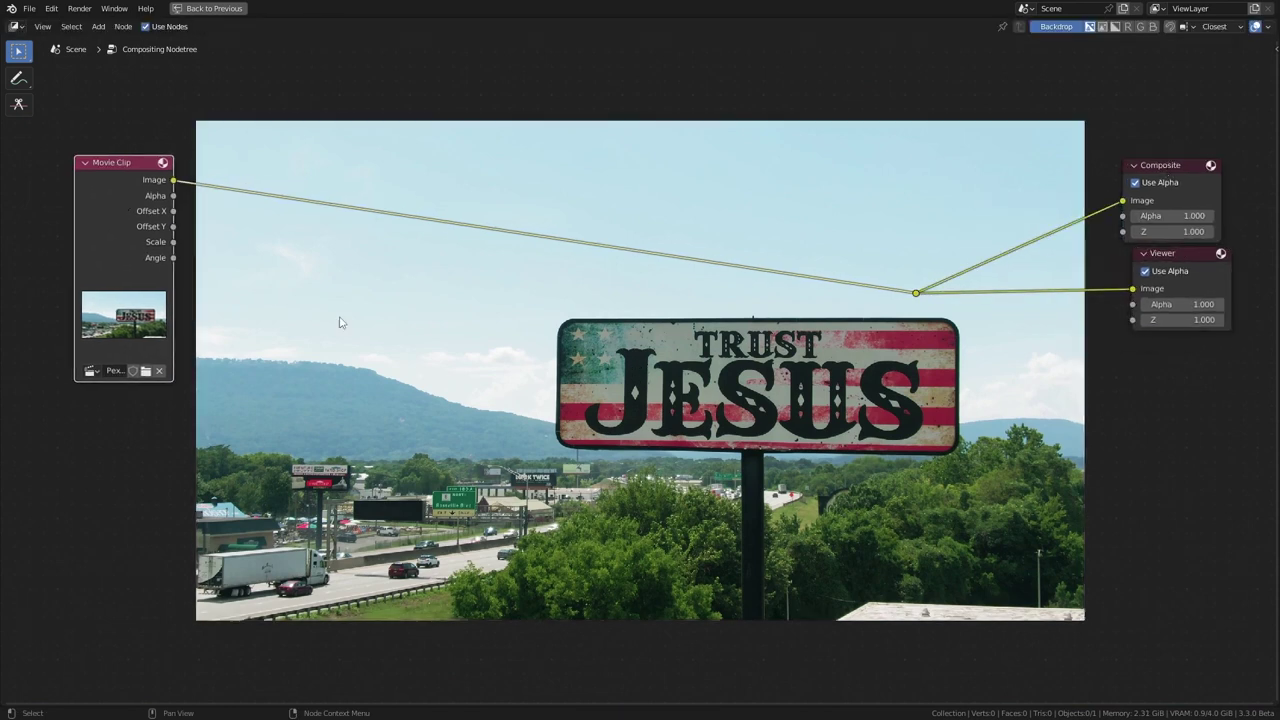
- Add an Image input node below the Movie Clip node and load Plane Track.png into it
key("shift+a")
mouse_move(343, 321)
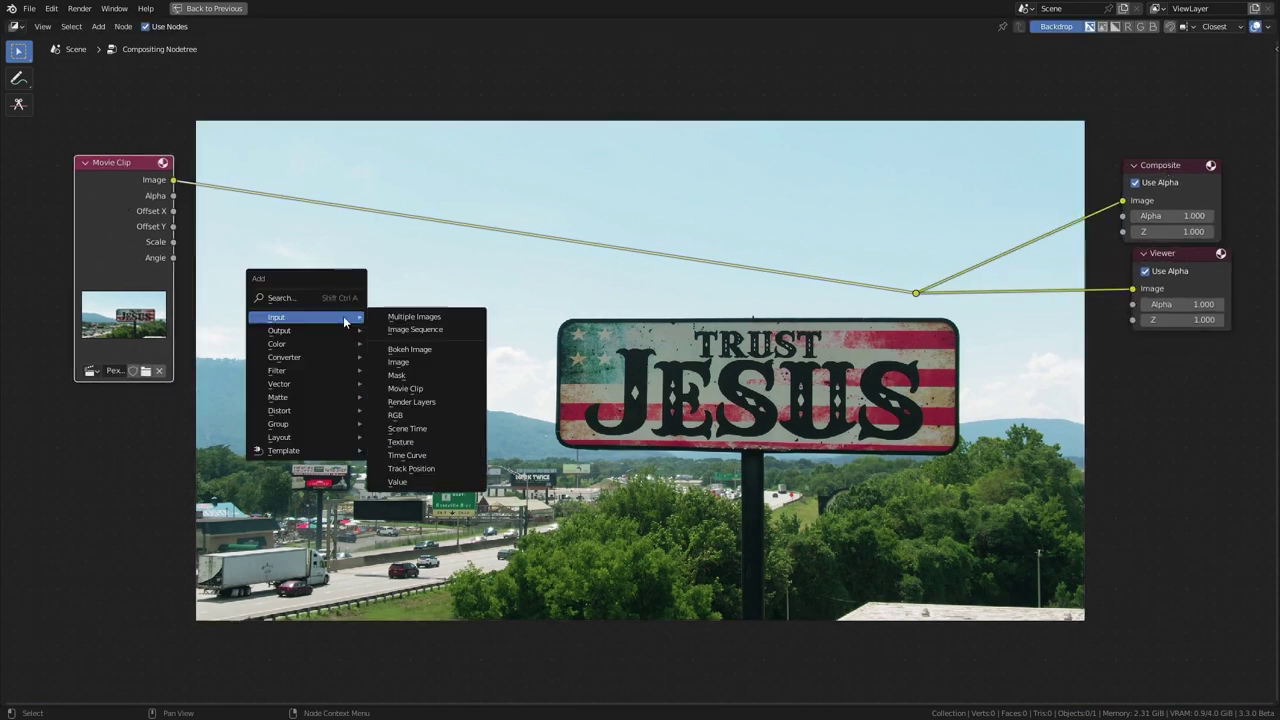
left_click(408, 362)
left_click(266, 522)
left_click(276, 540)
left_click(590, 222)
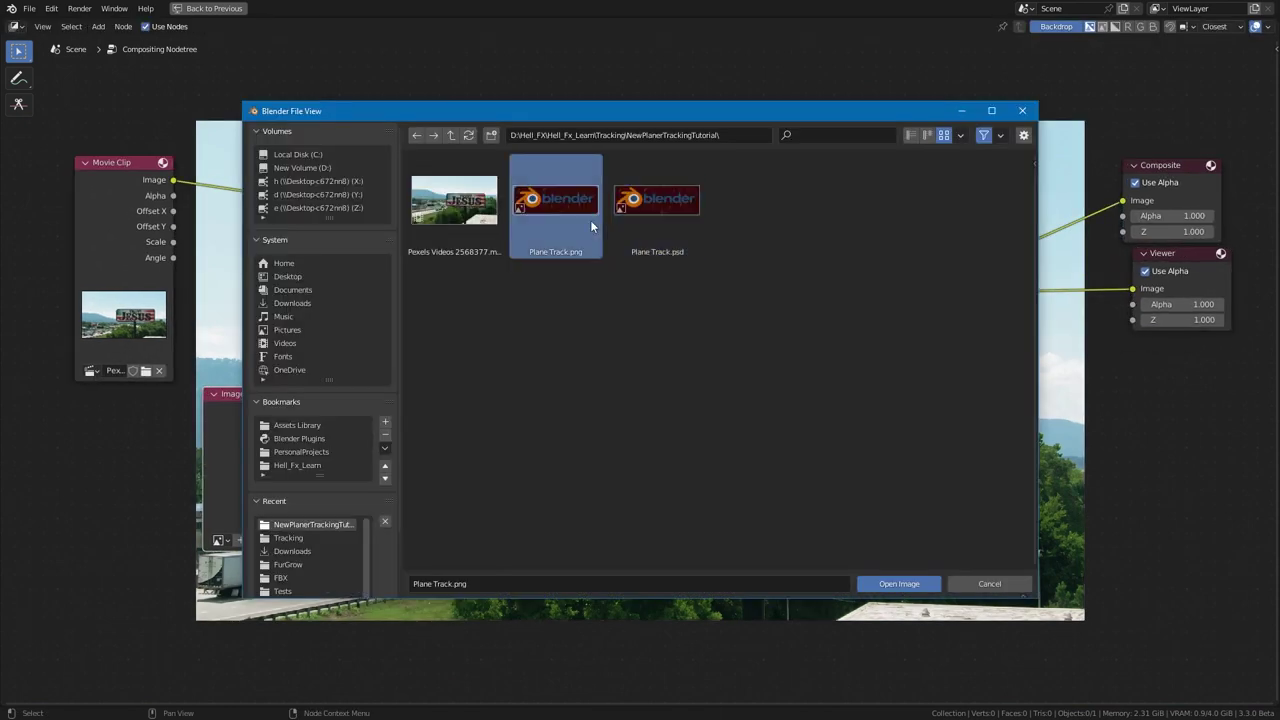
left_click(913, 584)
- Feed the sign image into a new Plane Track Deform node using the Pexels clip, the Camera object and the Plane Track
left_click_drag(257, 417, 332, 356)
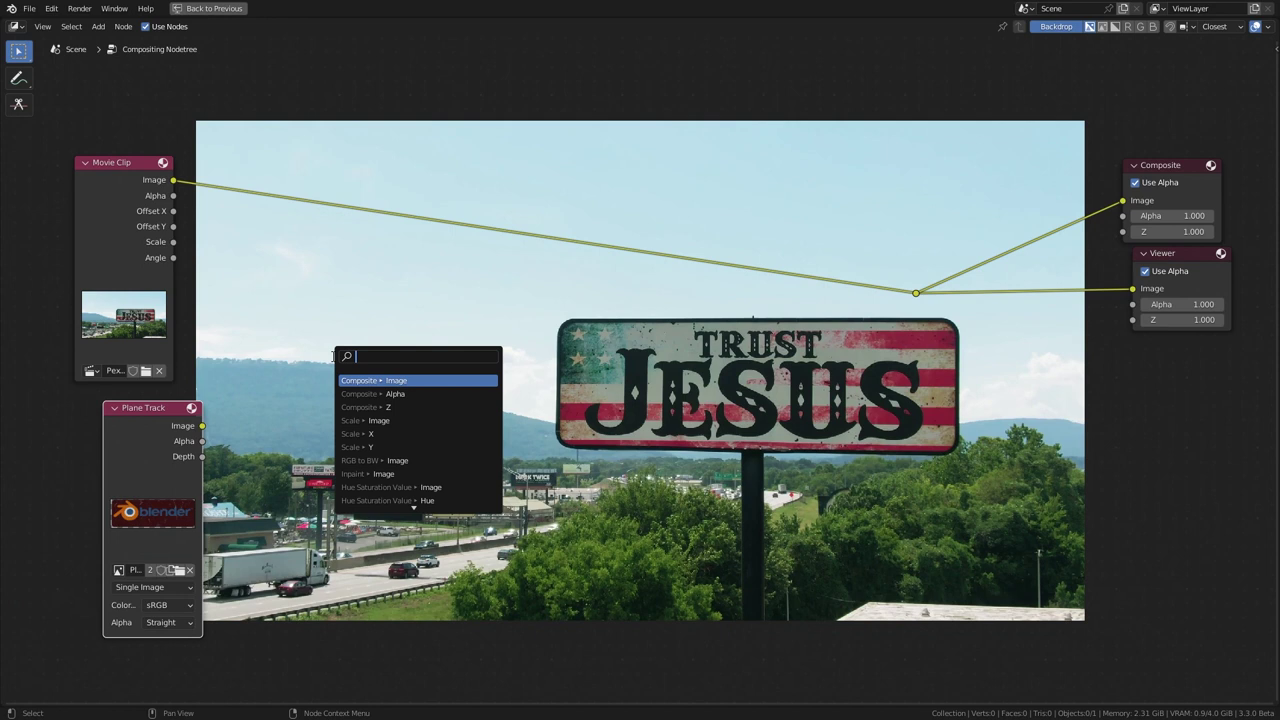
type("plane")
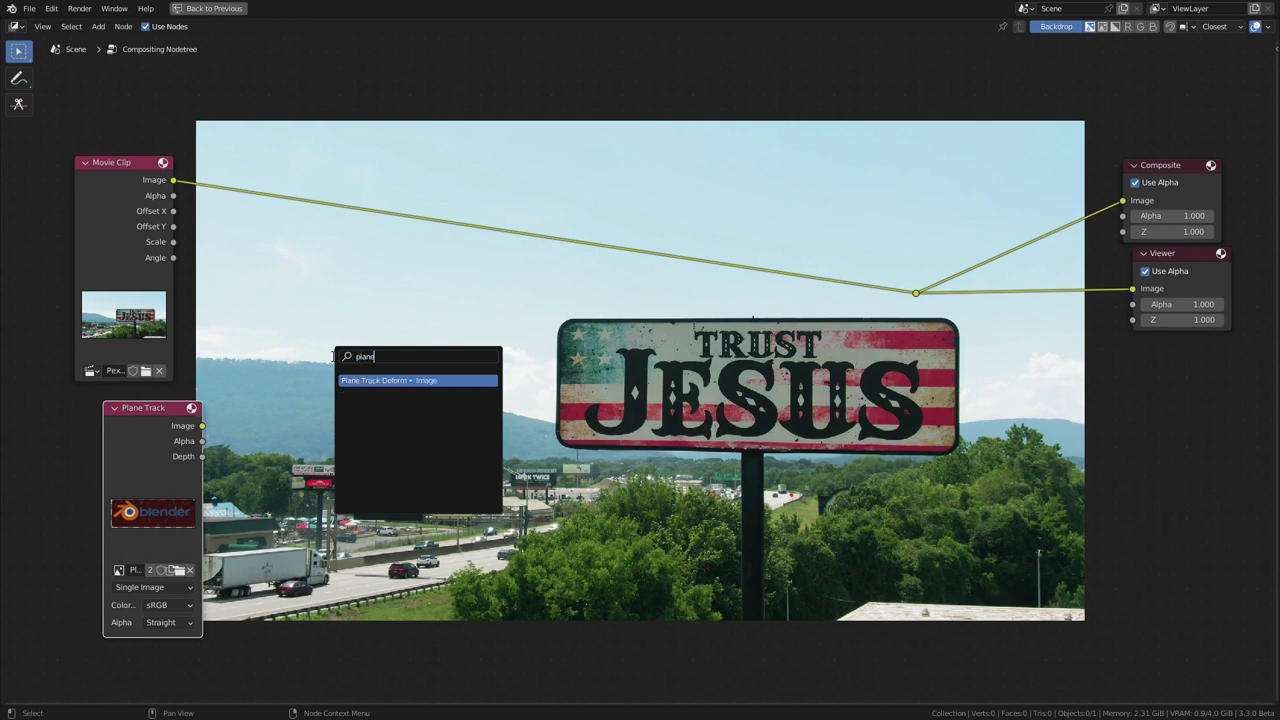
key("Return")
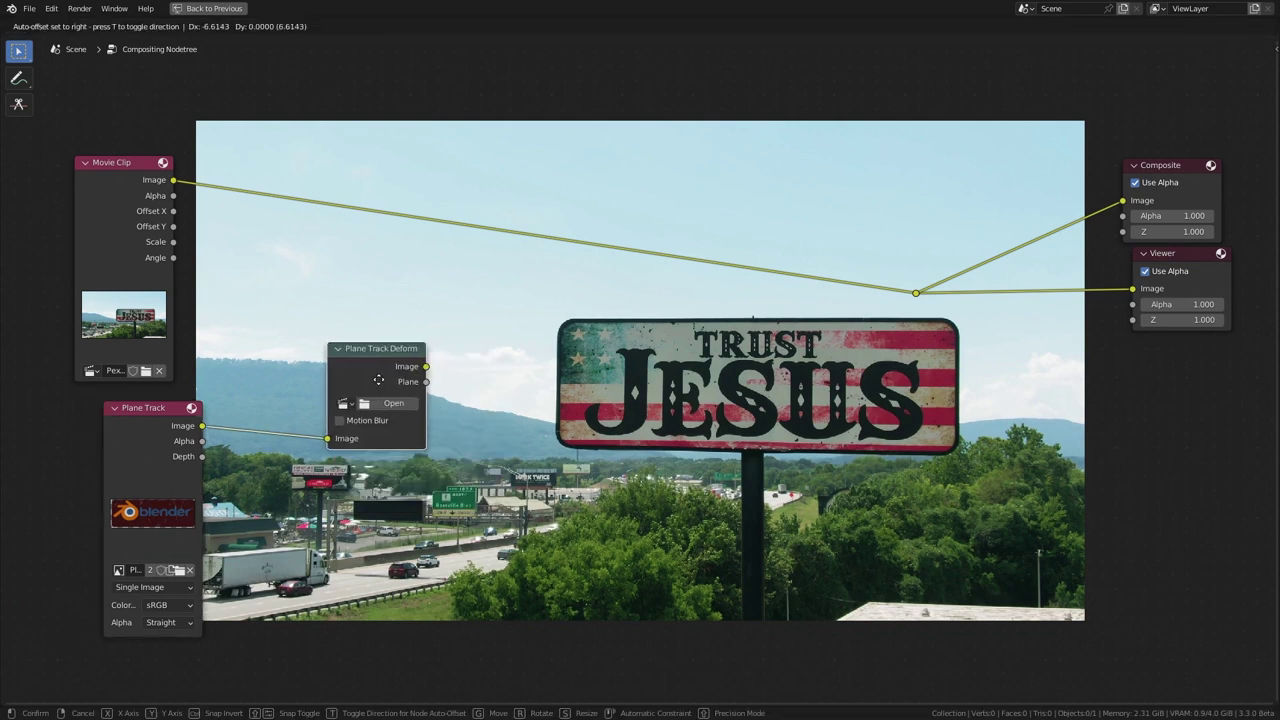
left_click(338, 372)
left_click(298, 392)
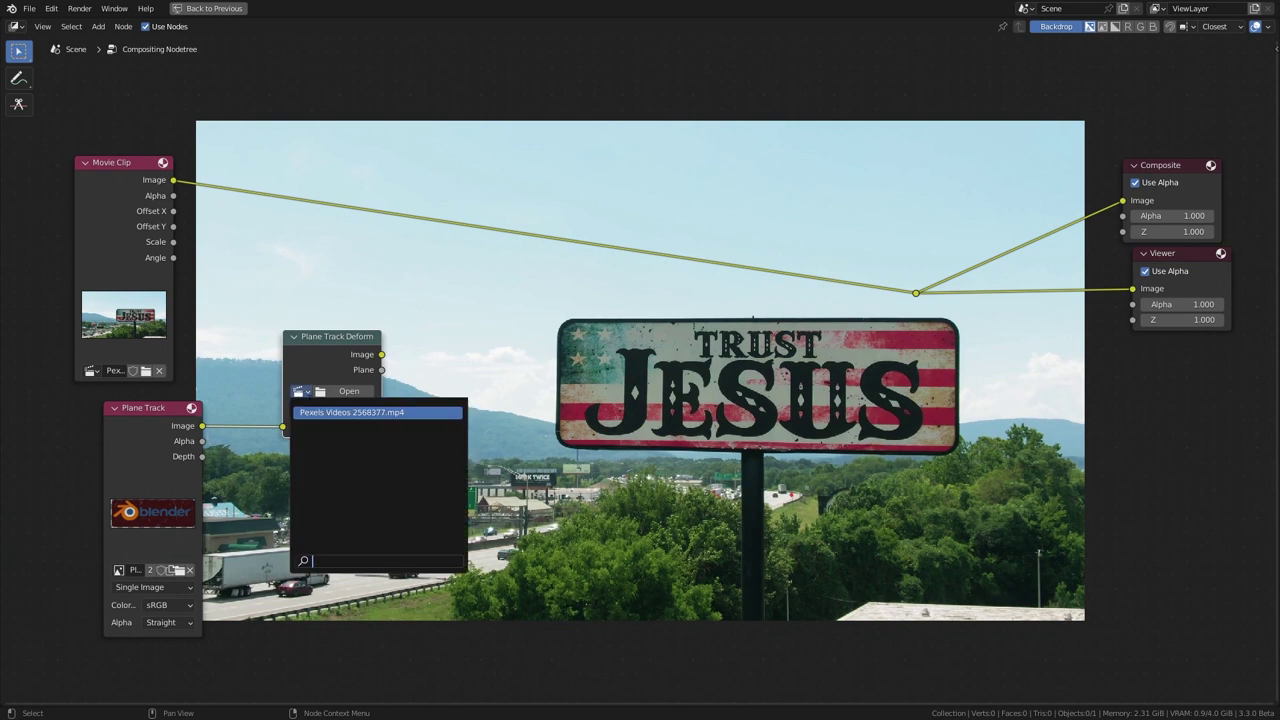
left_click(326, 412)
left_click(326, 409)
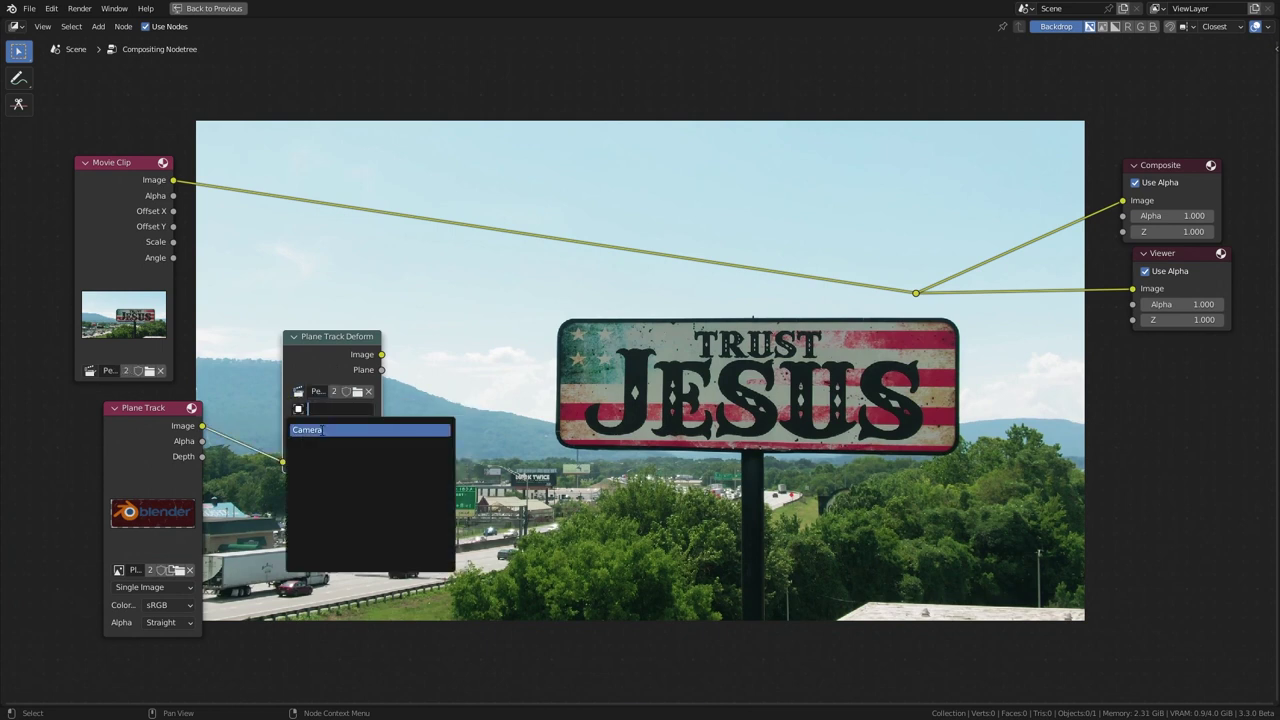
left_click(322, 430)
left_click(326, 424)
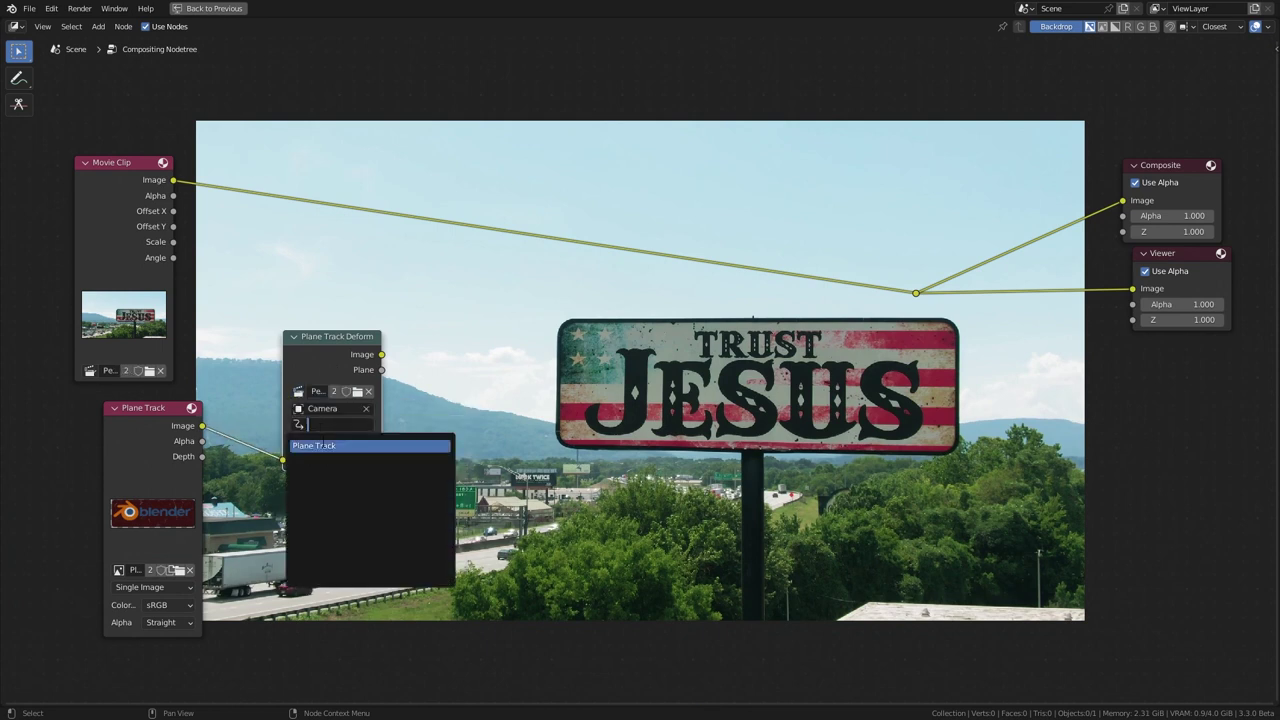
left_click(325, 446)
- Insert an Alpha Over node between the movie clip and the reroute, and connect the Plane Track Deform image to its second image input
key("shift+a")
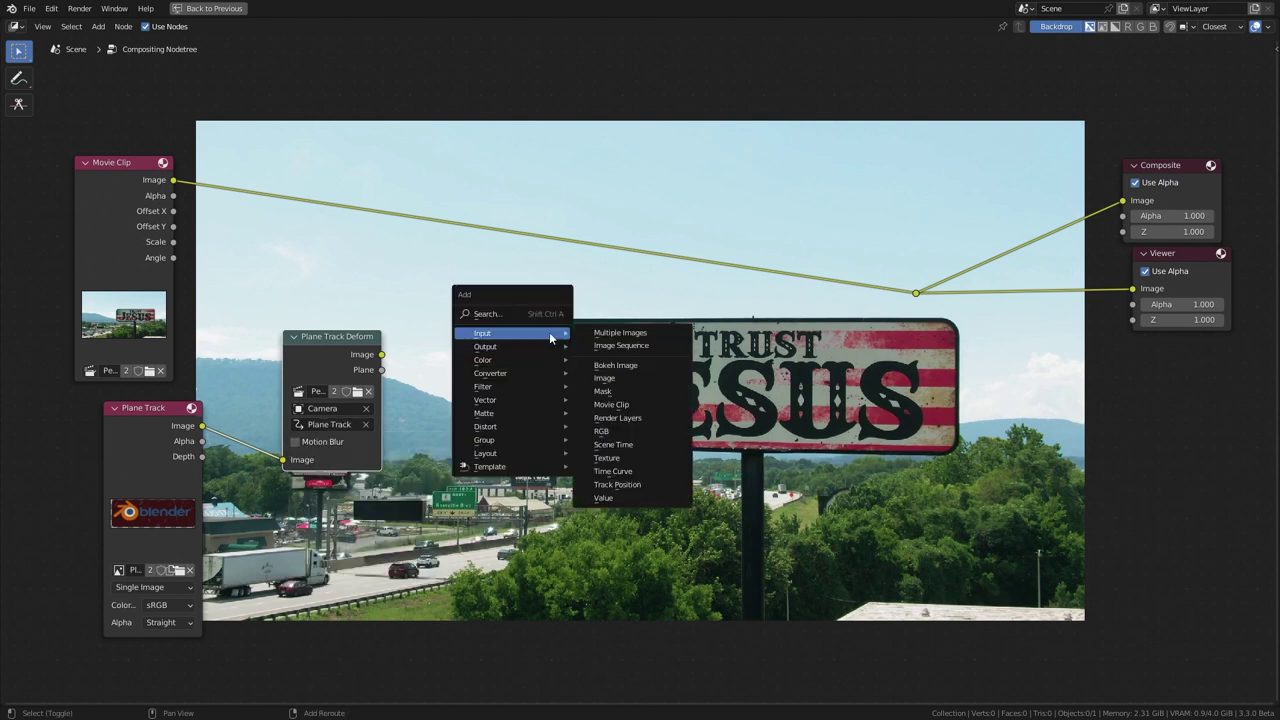
left_click(525, 309)
type("al")
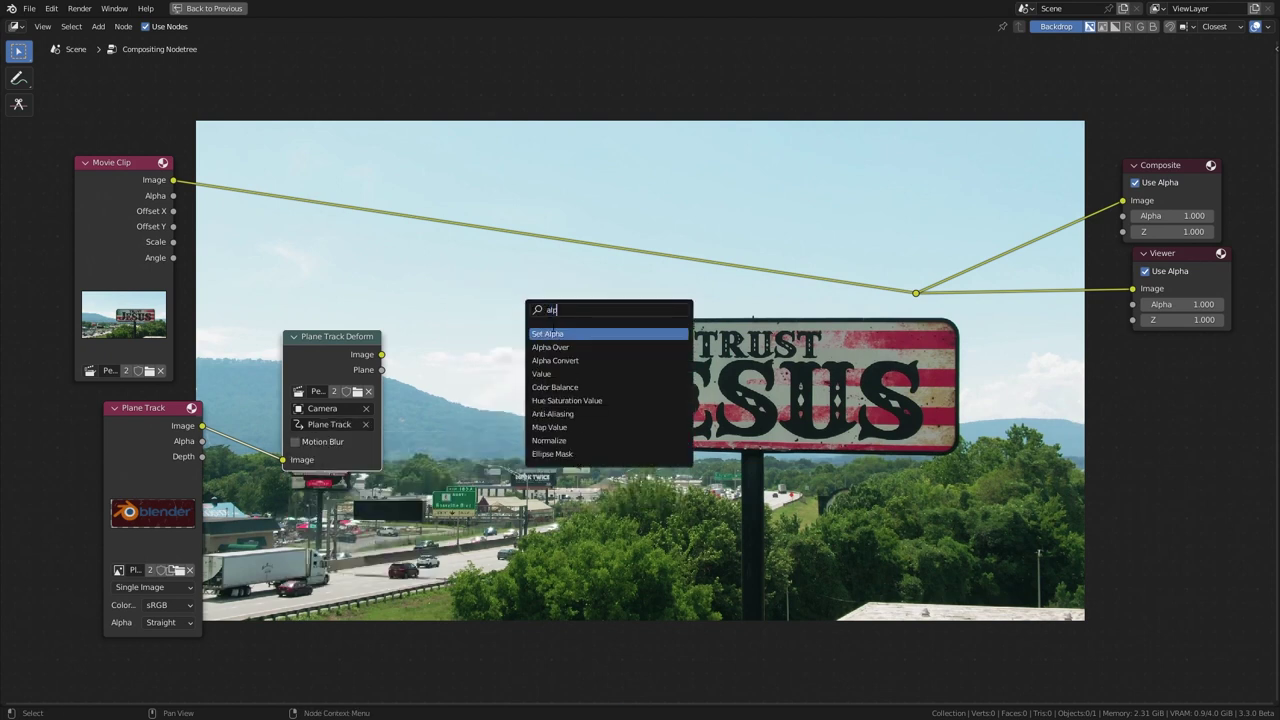
key("Down")
key("Return")
left_click(597, 260)
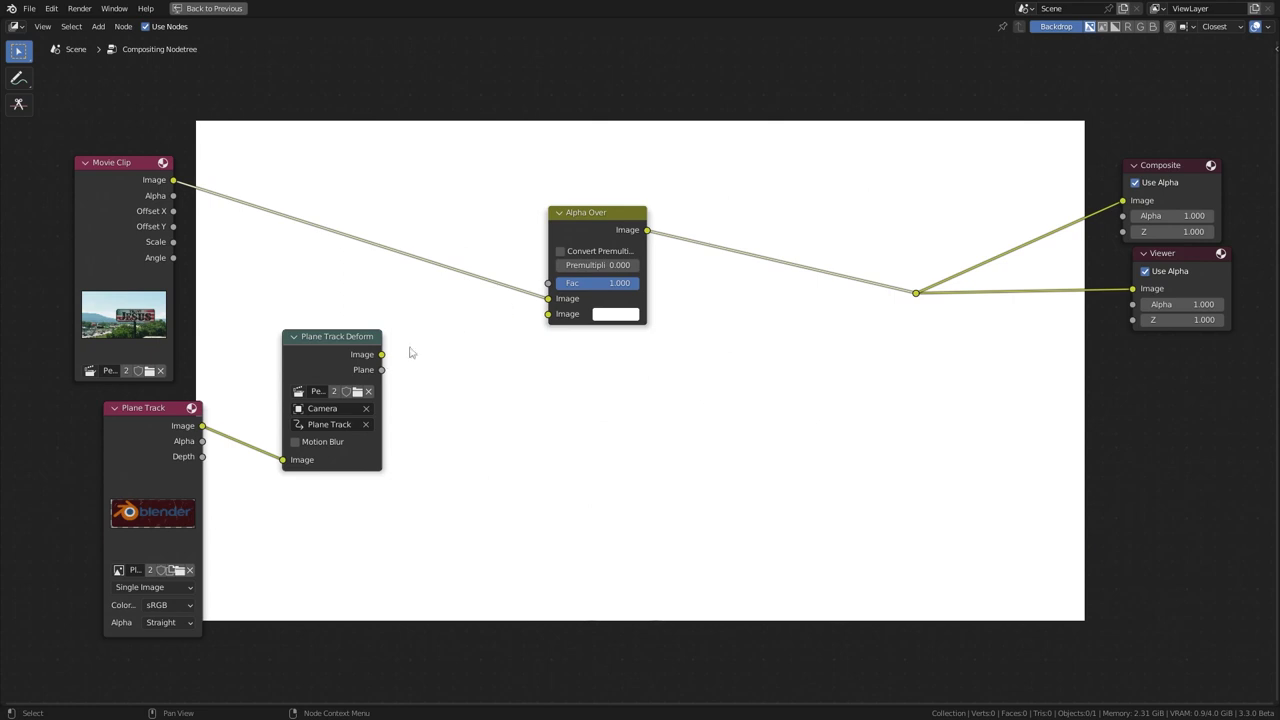
left_click_drag(383, 357, 548, 318)
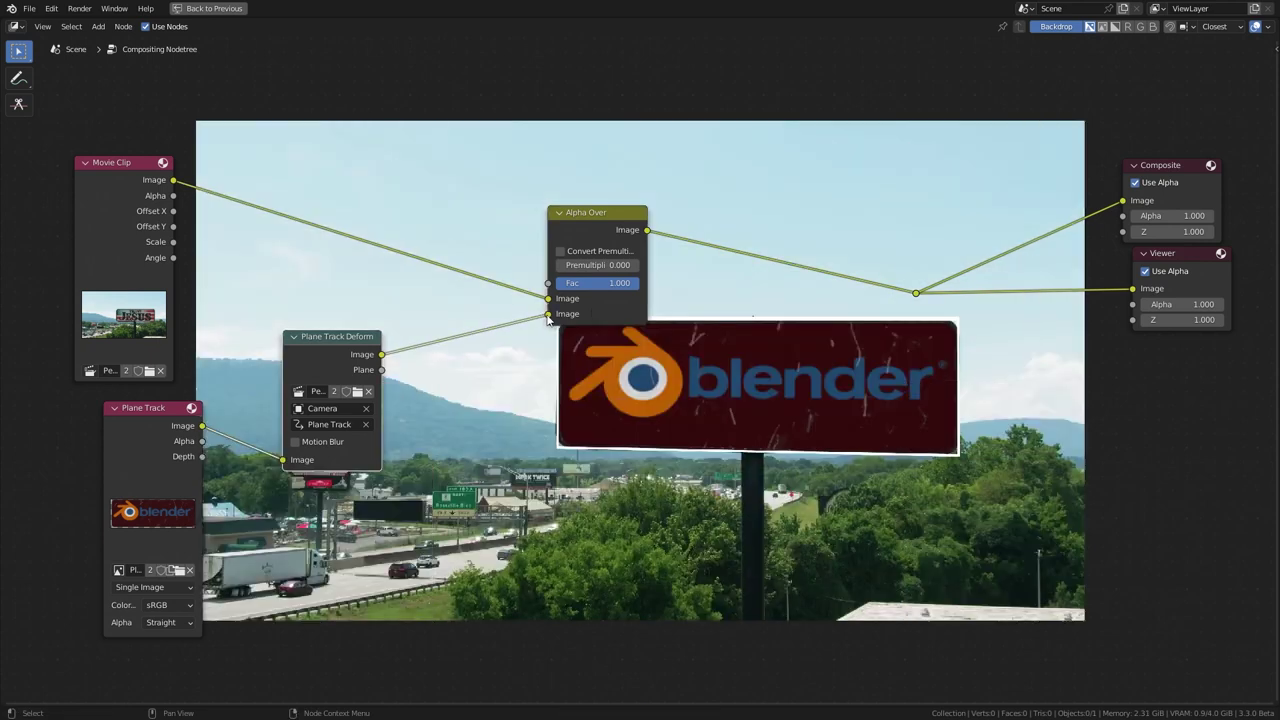
- Enable motion blur on the Plane Track Deform node and scrub through the timeline to check the composited sign
left_click(295, 441)
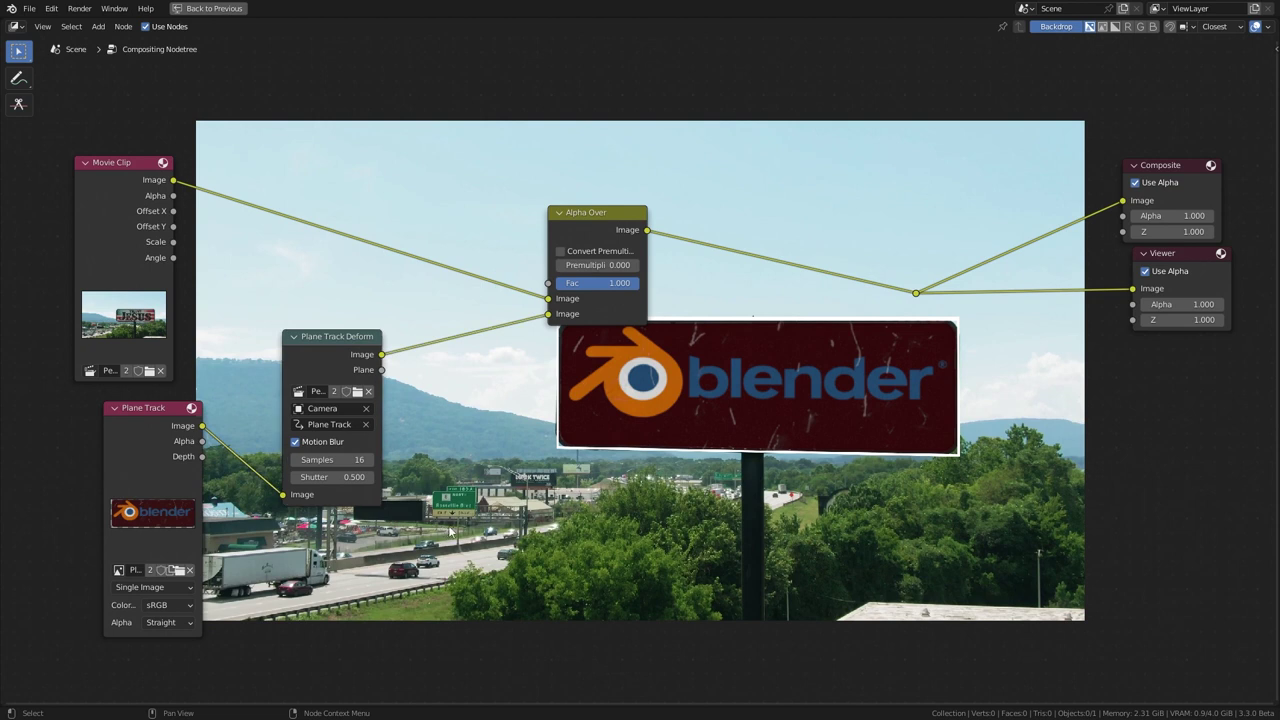
key("ctrl+space")
left_click_drag(519, 189, 470, 192)
left_click(531, 533)
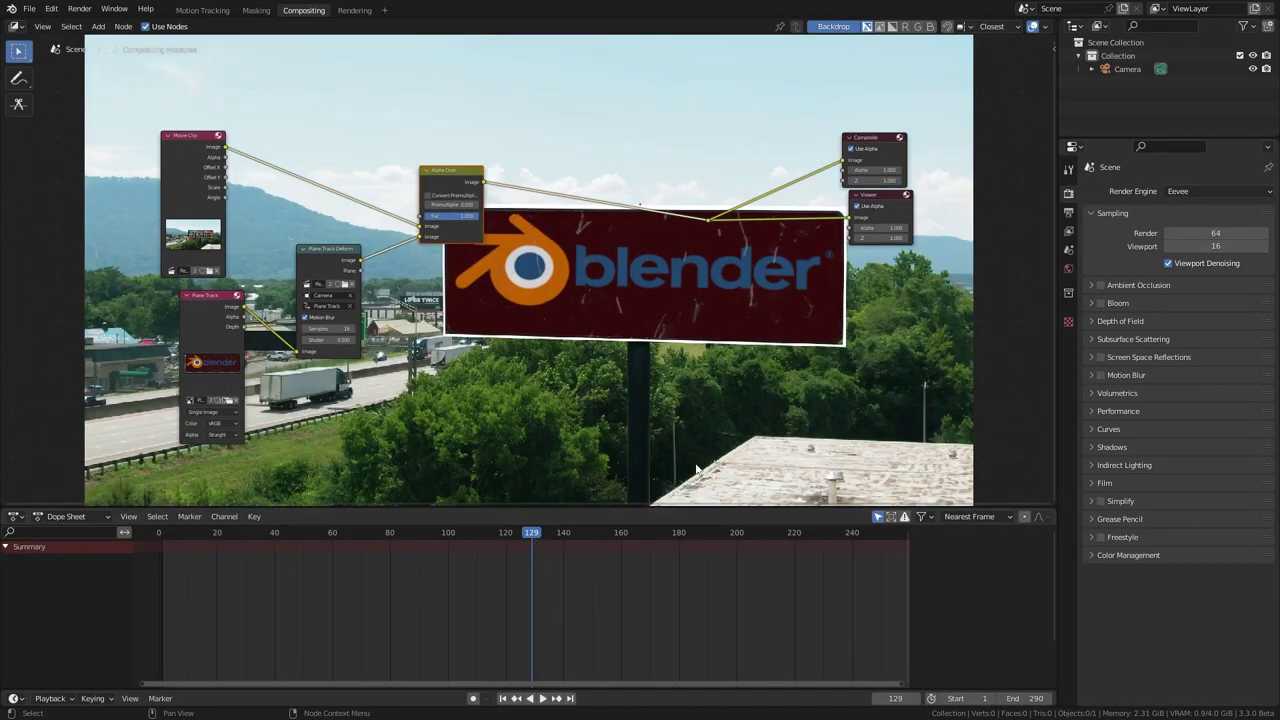
left_click_drag(618, 536, 880, 534)
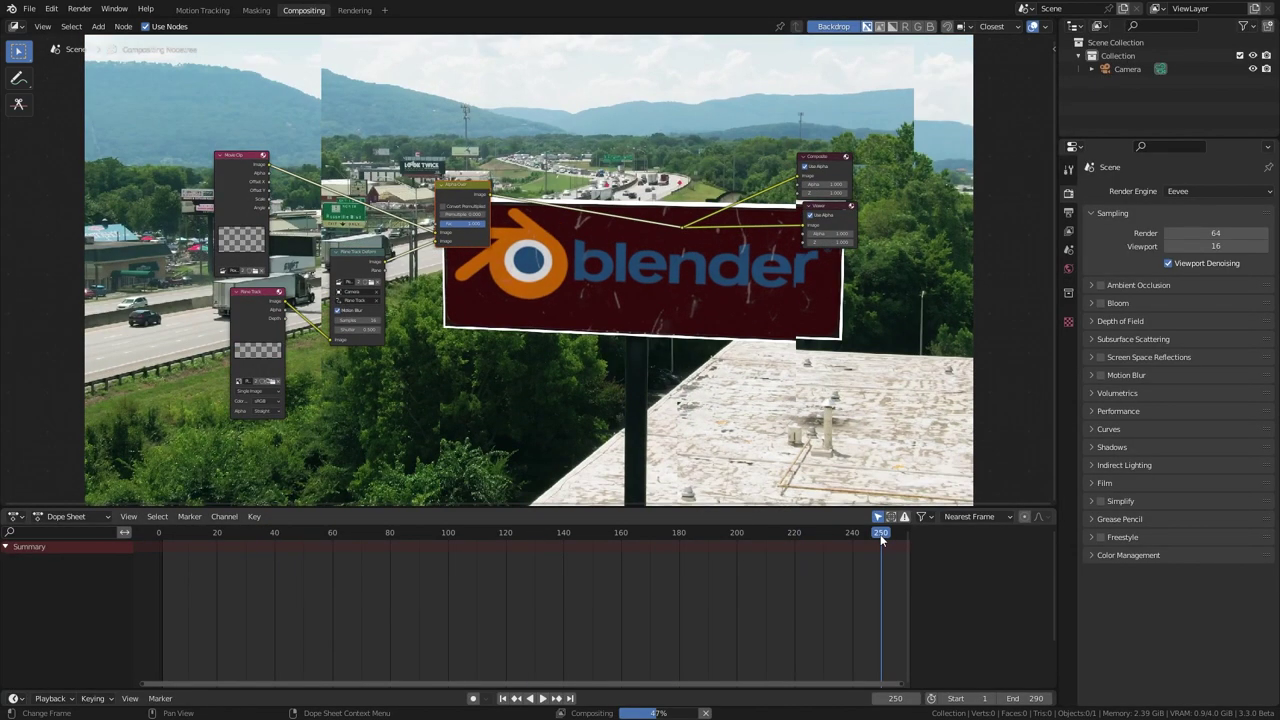
key("space")
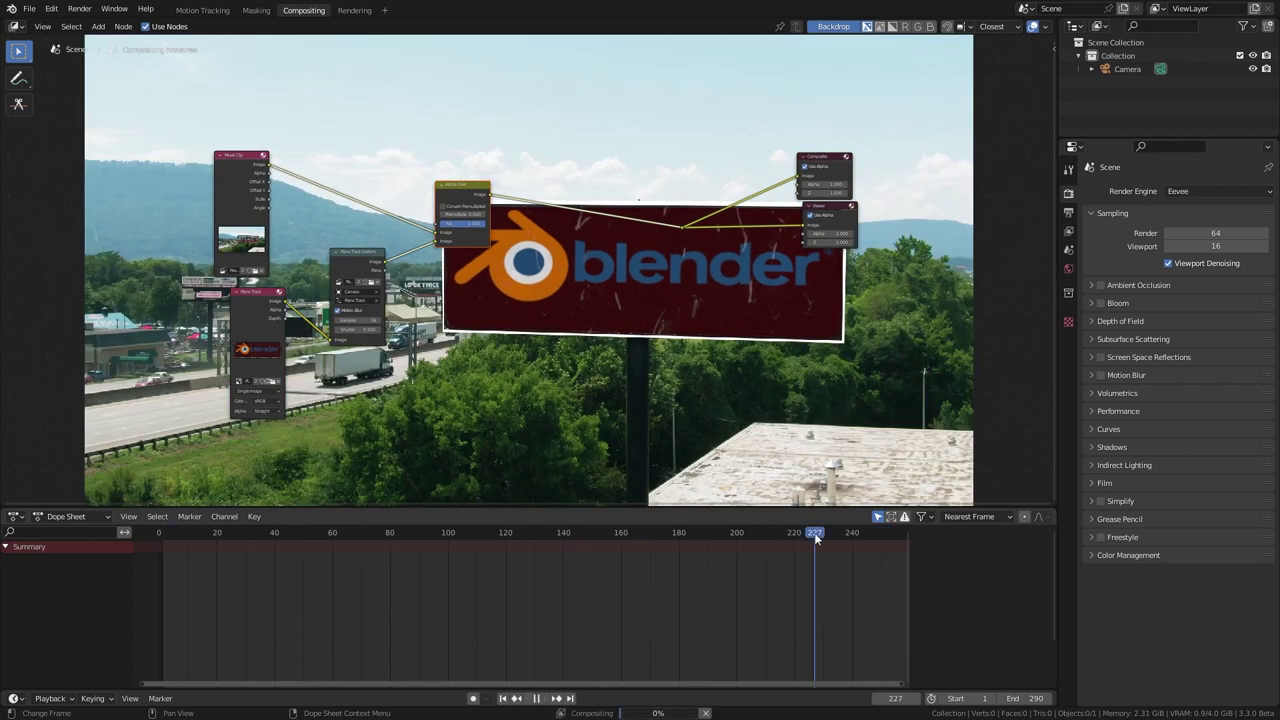
- Replace the sign image in the Image node with Plane Track.psd
scroll(398, 423, "up", 3)
left_click_drag(208, 391, 182, 386)
middle_click_drag(231, 390, 300, 371)
left_click(247, 387)
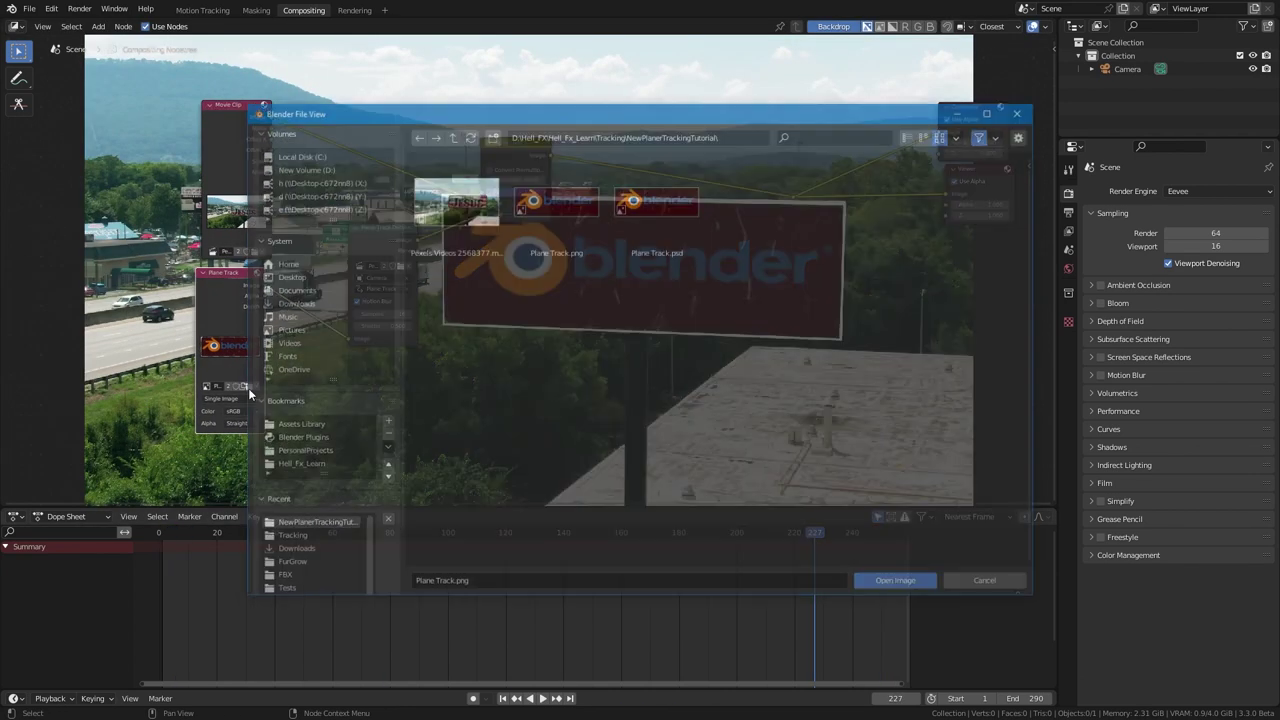
left_click(656, 205)
left_click(895, 580)
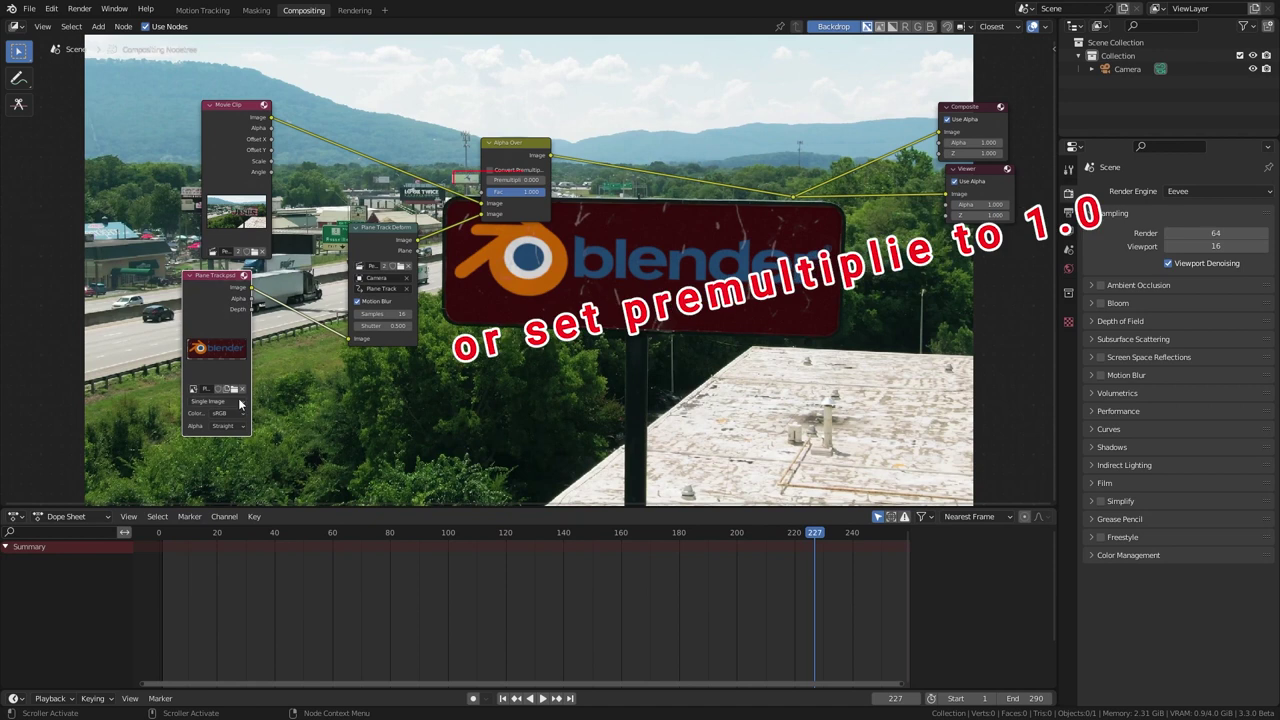
- Enlarge the node editor by shrinking the Dope Sheet, and spread the input, deform and Alpha Over nodes away from the sign
left_click_drag(232, 371, 215, 374)
scroll(357, 424, "down", 2)
scroll(268, 428, "up", 4)
scroll(480, 430, "down", 4)
left_click_drag(574, 510, 574, 632)
left_click_drag(301, 176, 247, 163)
left_click_drag(268, 337, 253, 325)
left_click_drag(438, 289, 372, 278)
left_click_drag(549, 214, 515, 199)
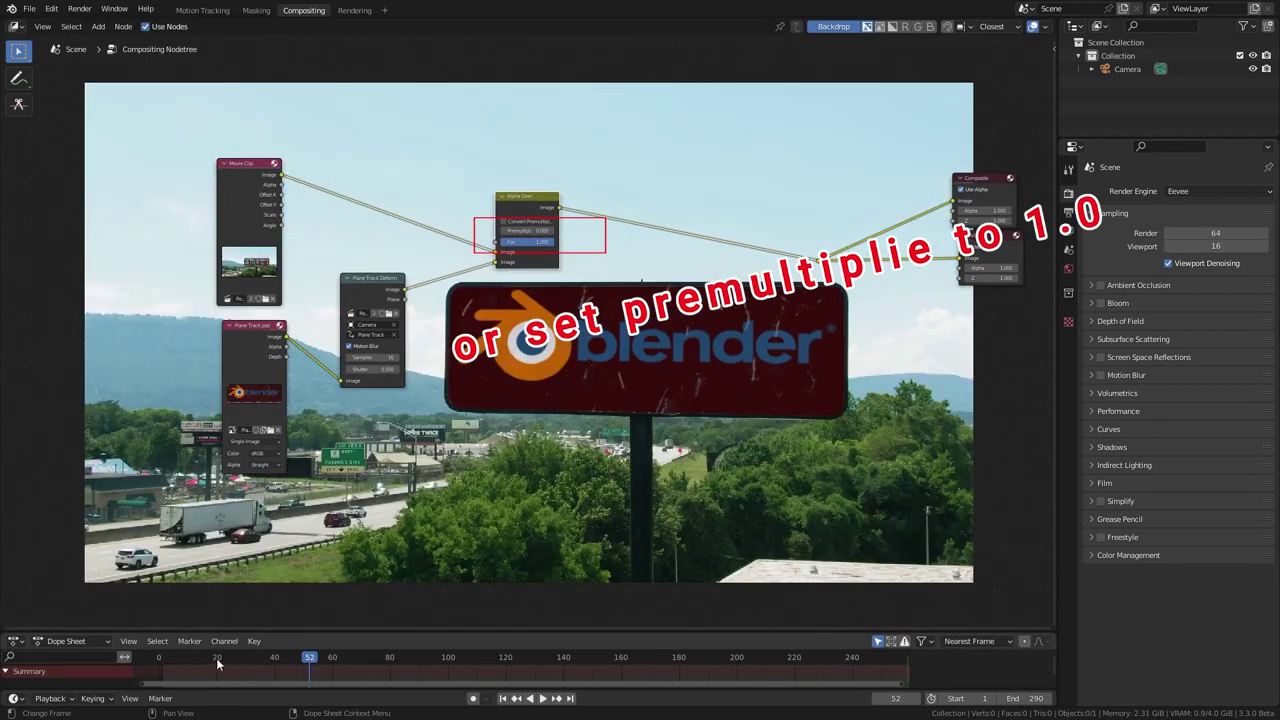